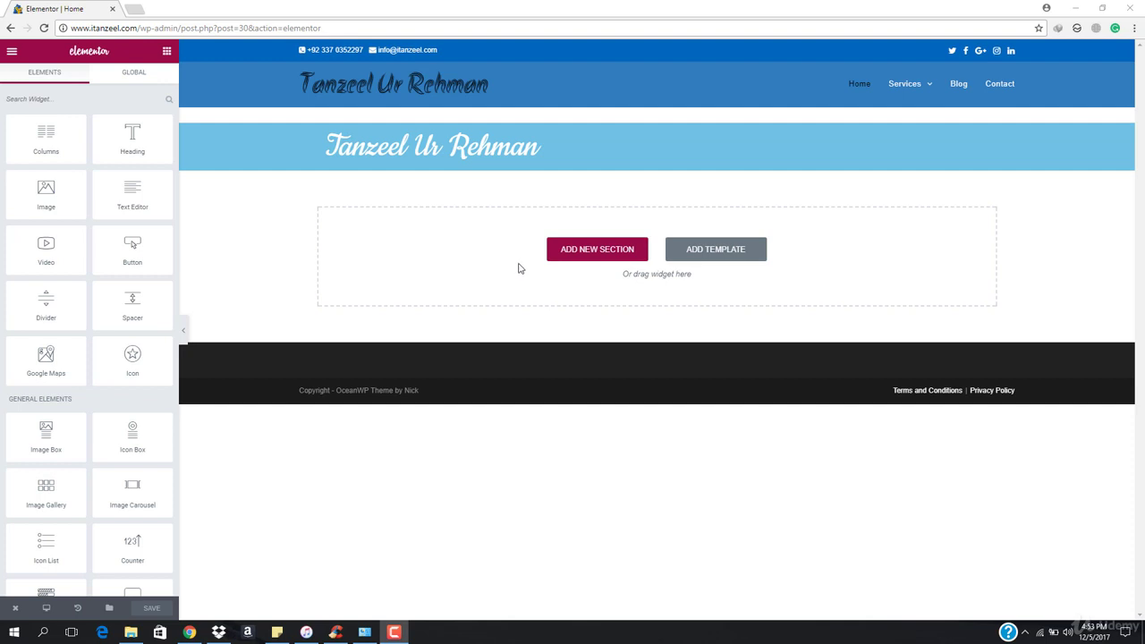
Hide the widget panel to preview the full page, and show it again.
left_click(183, 331)
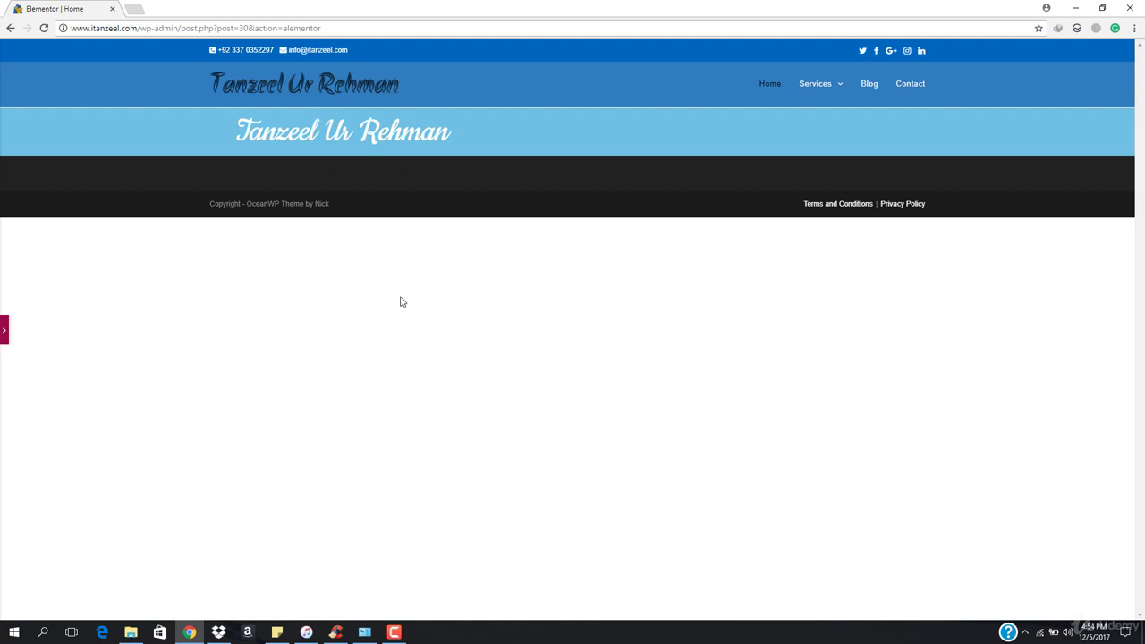
left_click(4, 328)
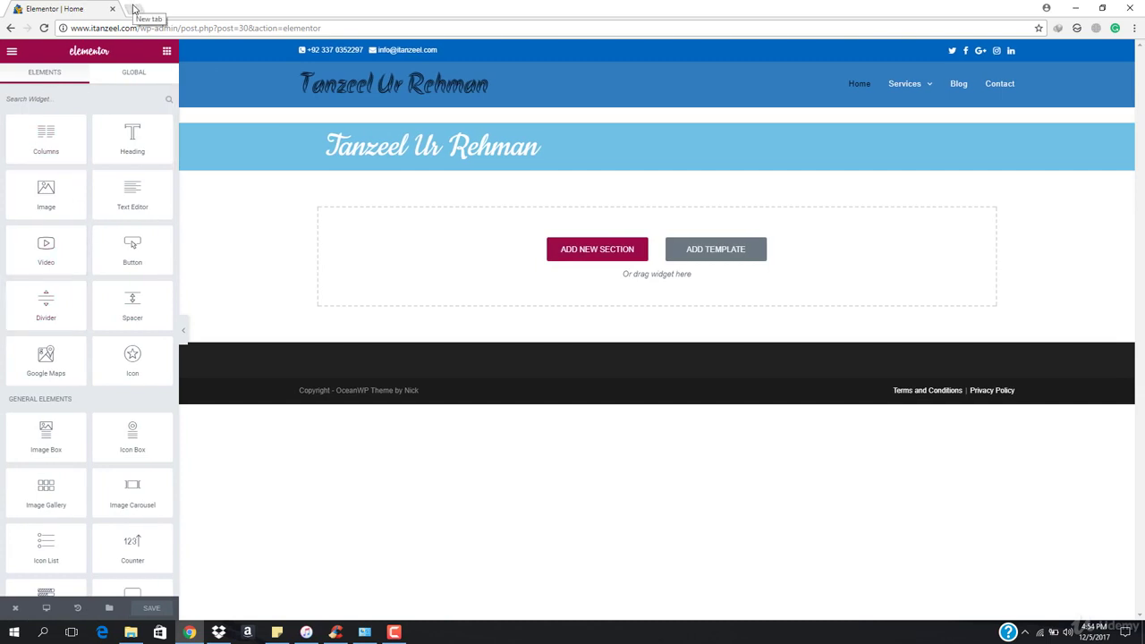
Open unsplash.com in a new browser tab and go to its Computer photo category.
left_click(134, 9)
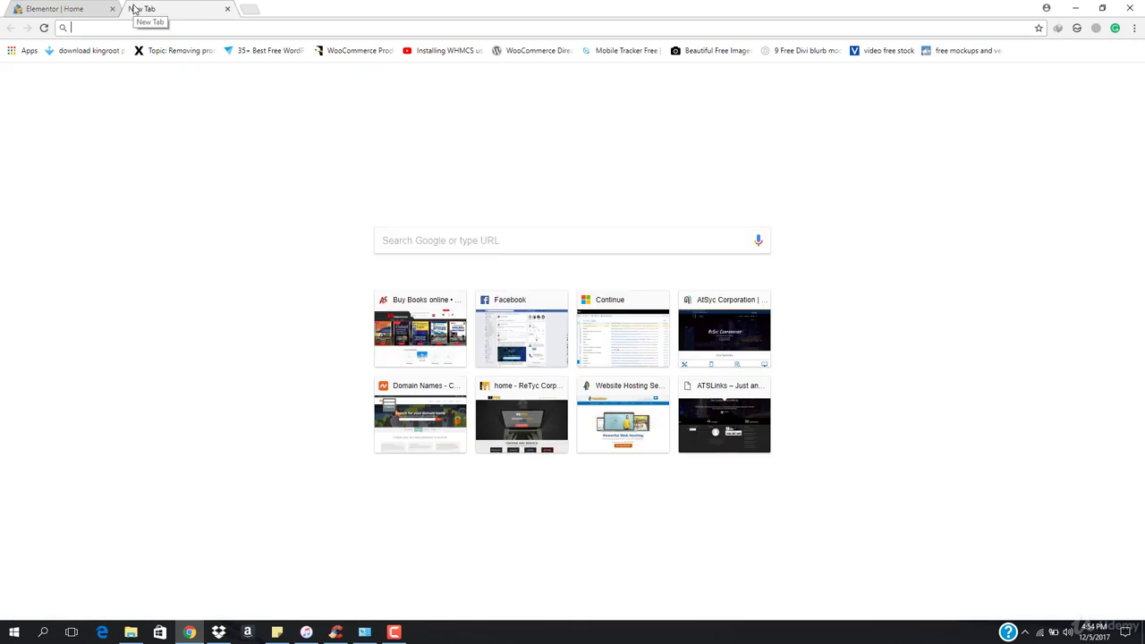
type("uns")
key("Return")
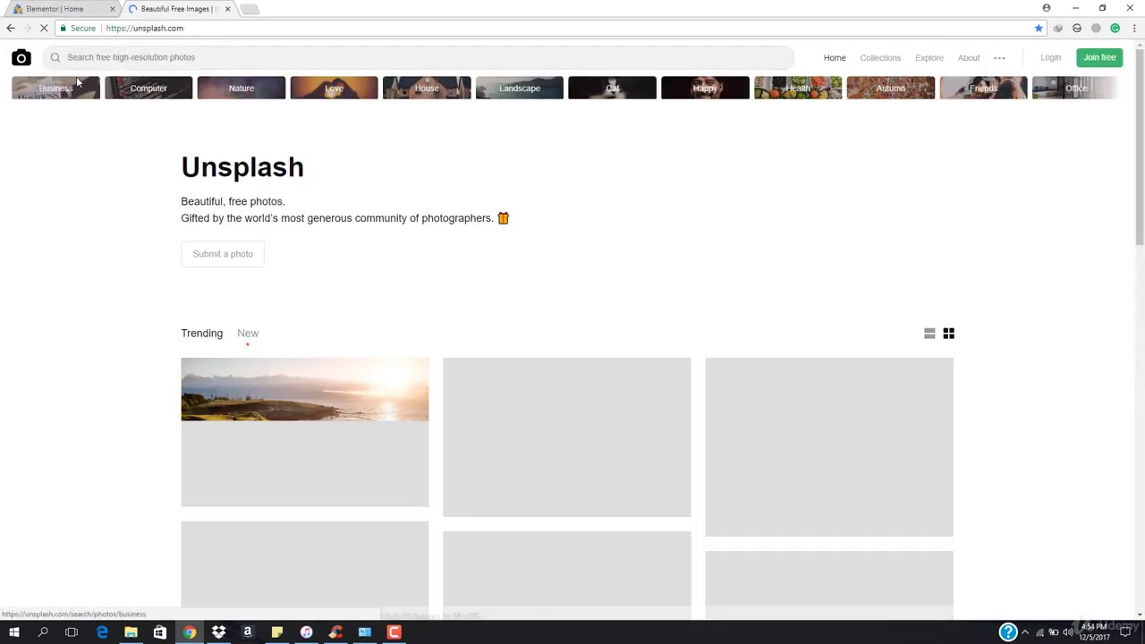
scroll(465, 376, "down", 3)
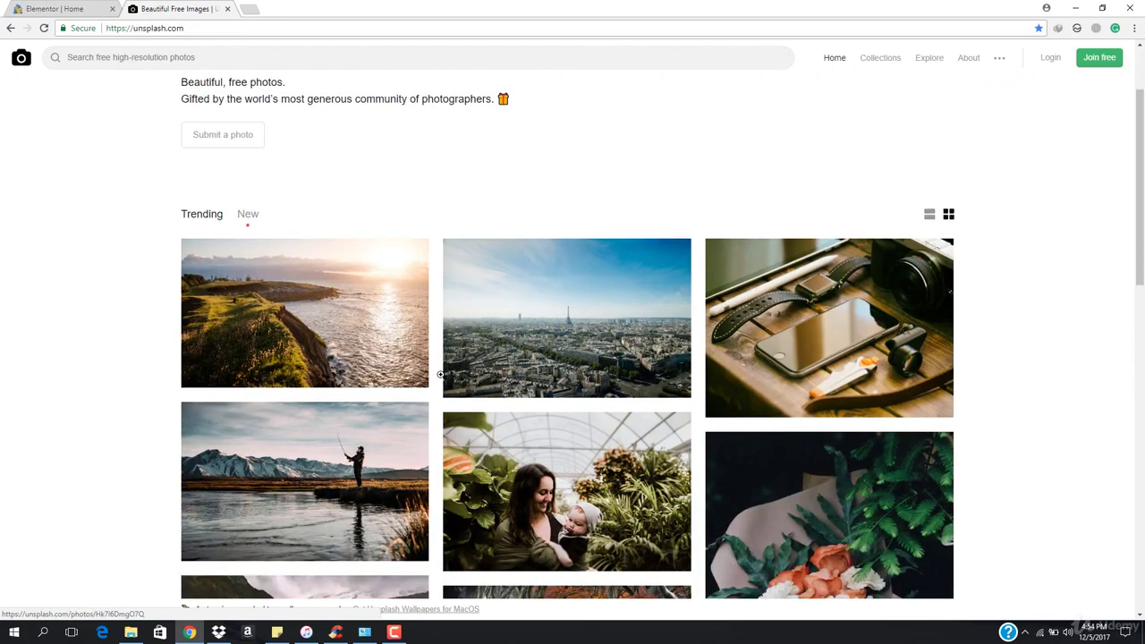
scroll(393, 408, "down", 5)
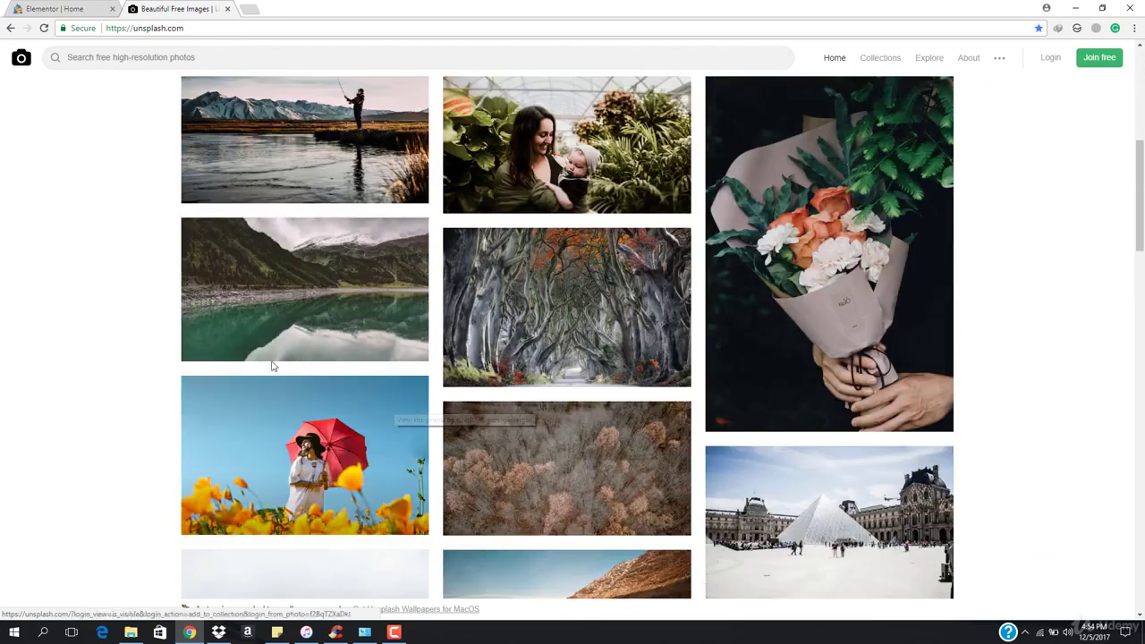
scroll(561, 405, "up", 8)
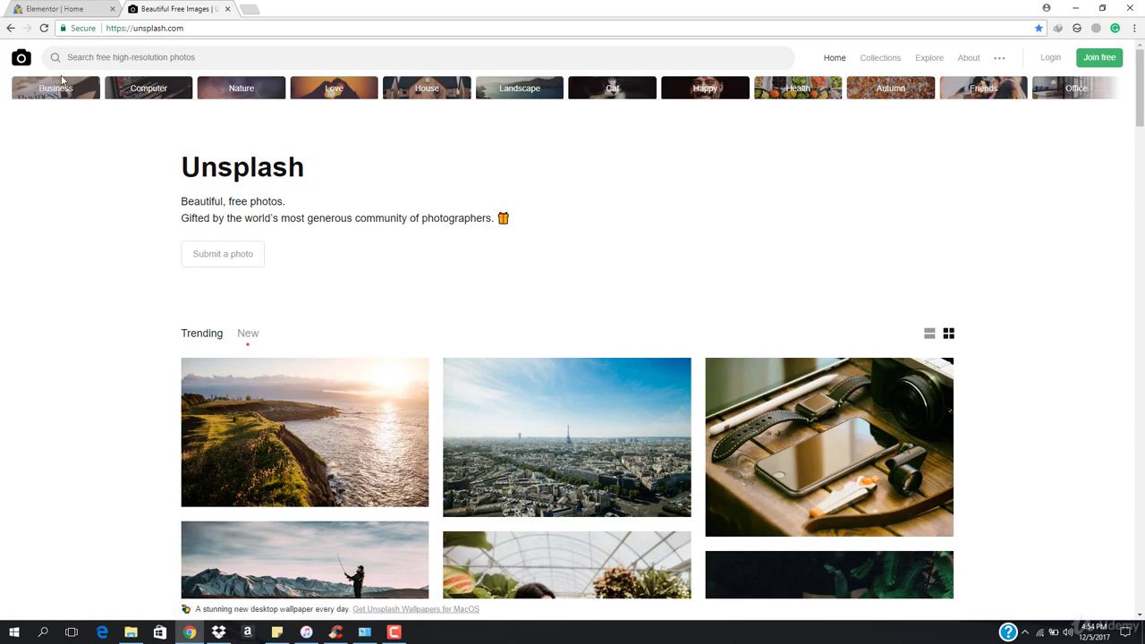
left_click(172, 98)
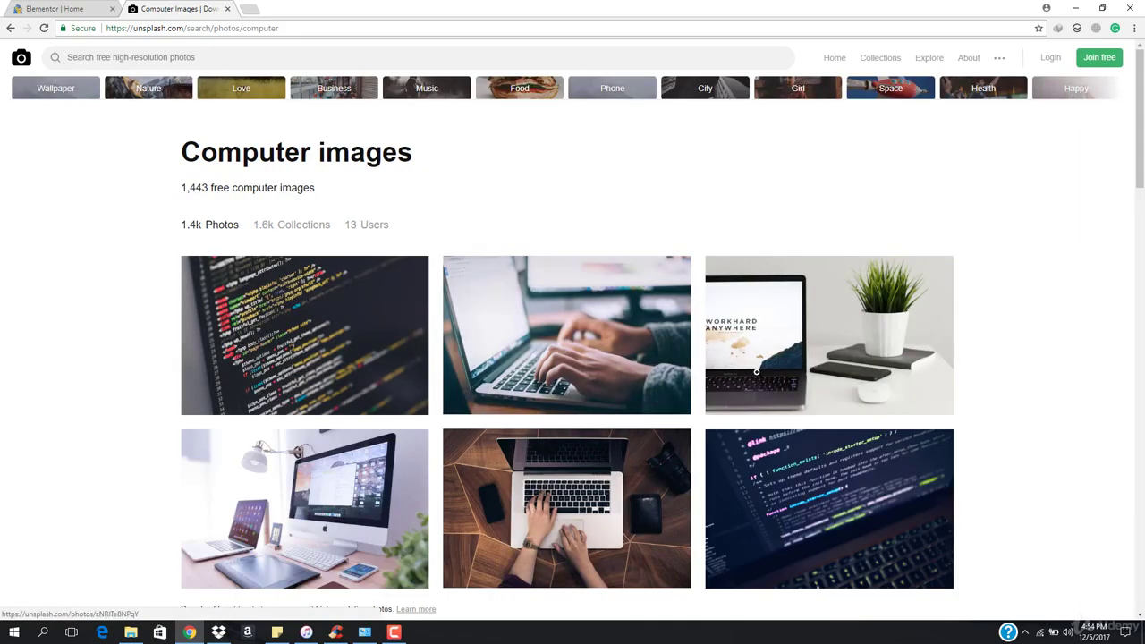
Look through the computer photos for a suitable image for the home page.
scroll(824, 303, "down", 3)
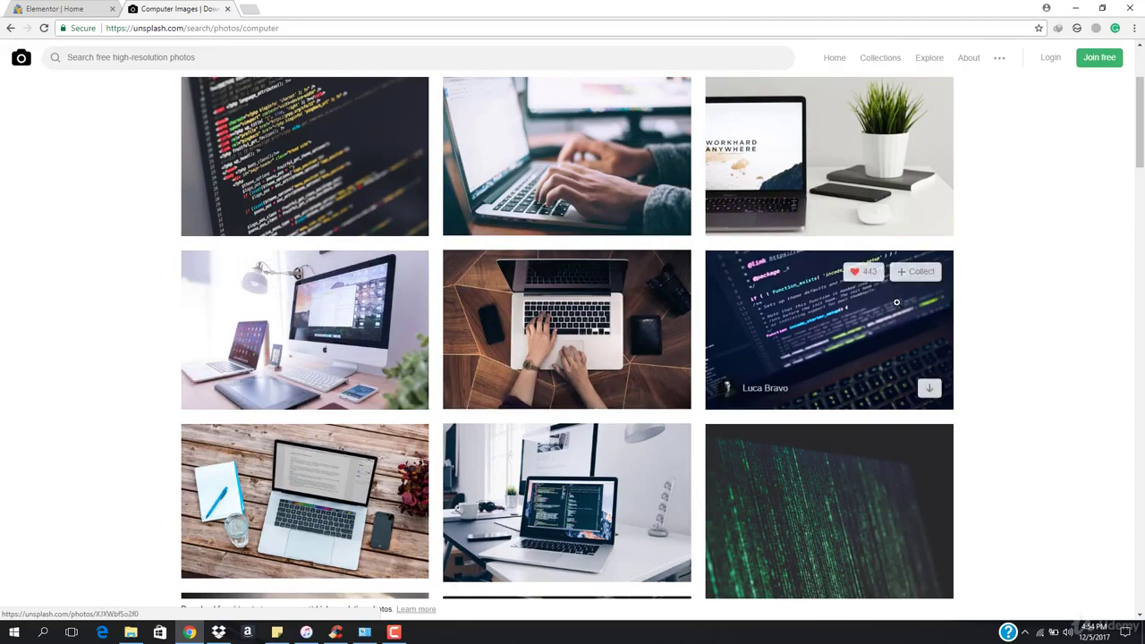
scroll(205, 349, "down", 2)
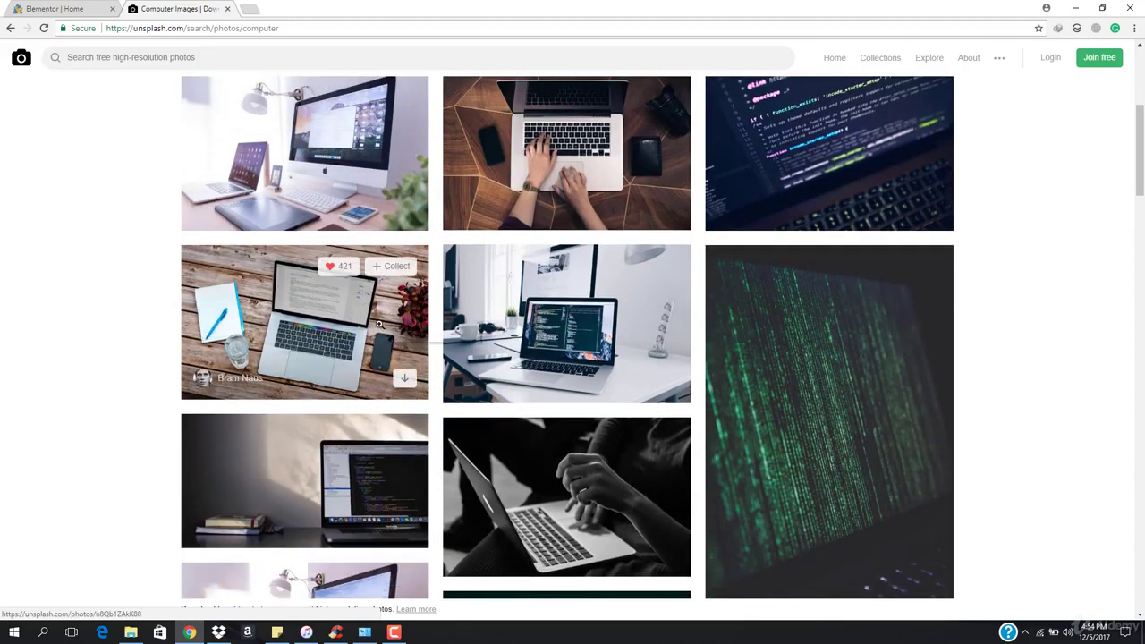
scroll(412, 315, "down", 2)
scroll(388, 415, "down", 5)
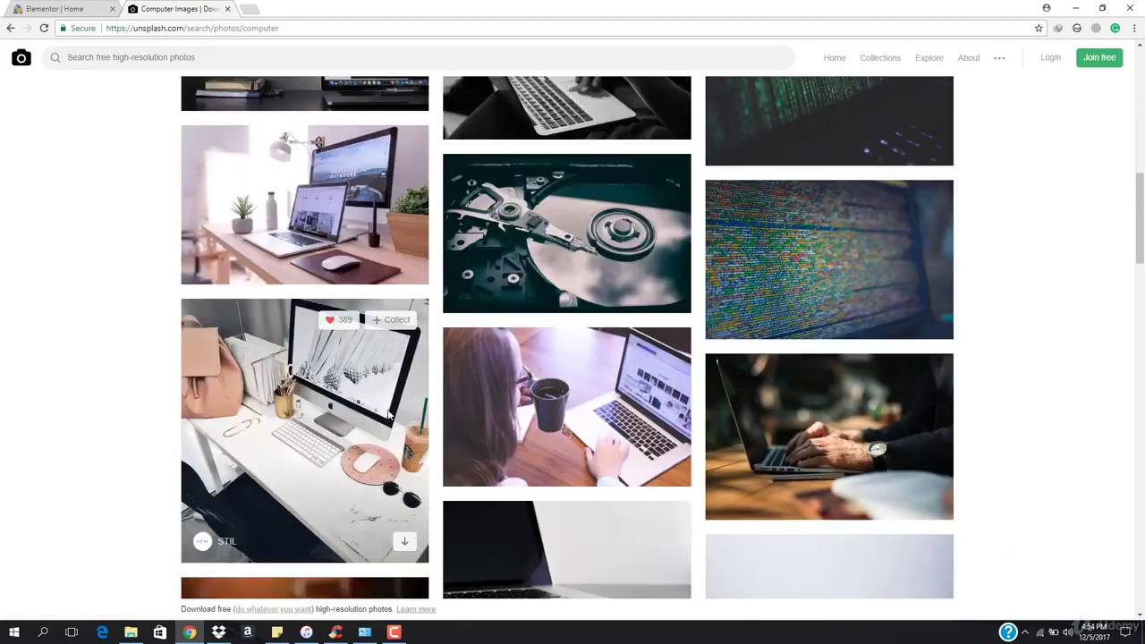
scroll(388, 412, "down", 4)
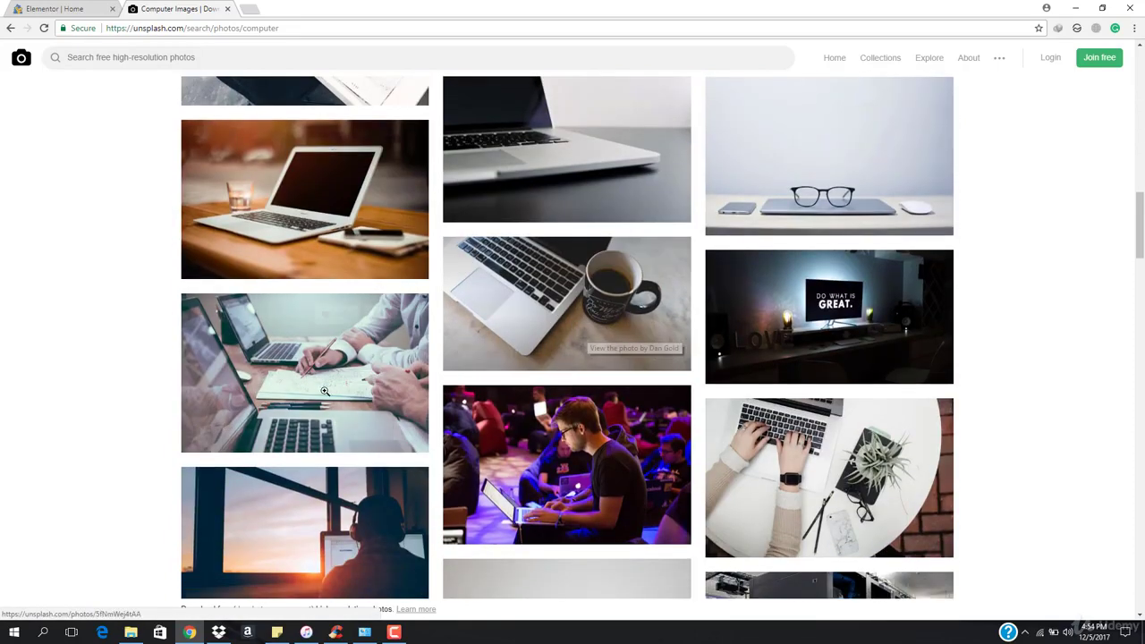
scroll(336, 387, "down", 2)
scroll(590, 394, "down", 2)
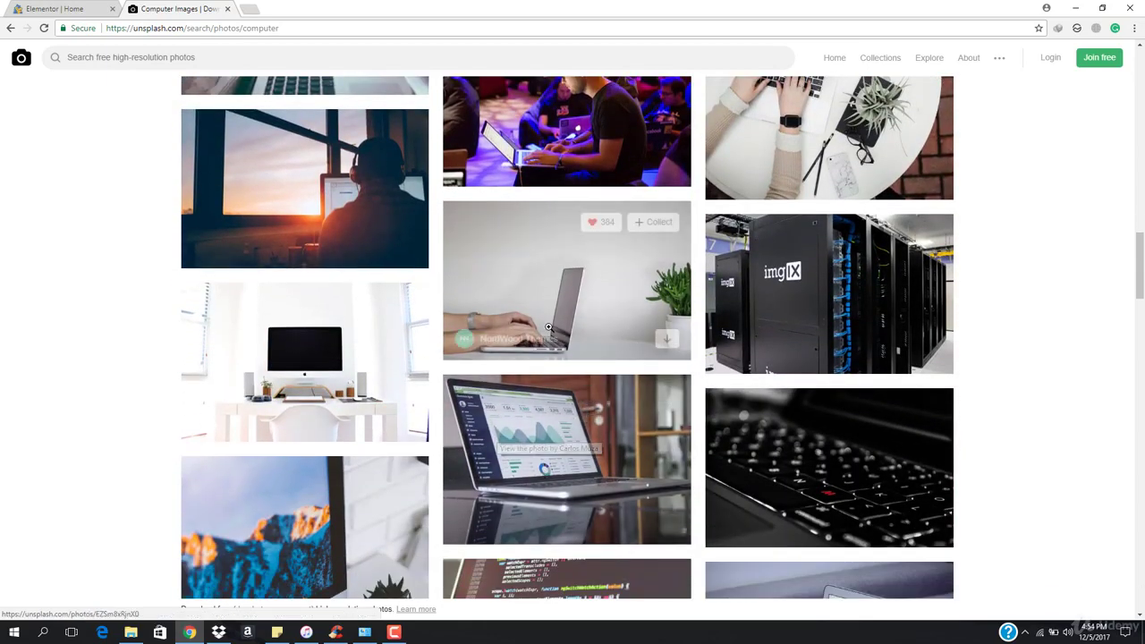
scroll(332, 473, "up", 10)
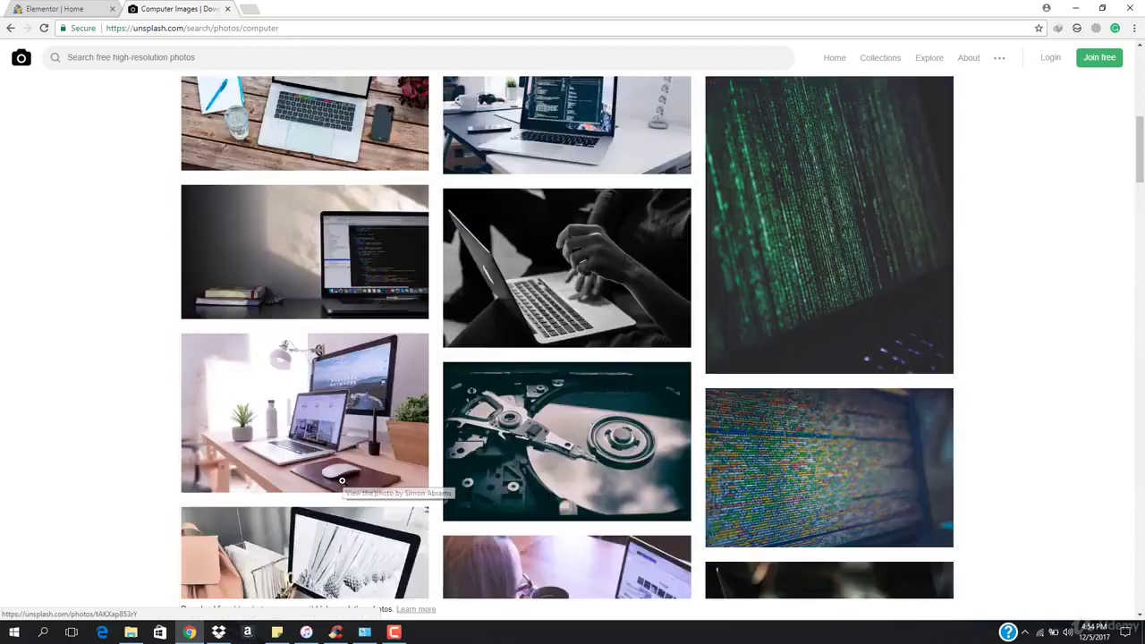
scroll(341, 480, "up", 3)
scroll(324, 304, "up", 1)
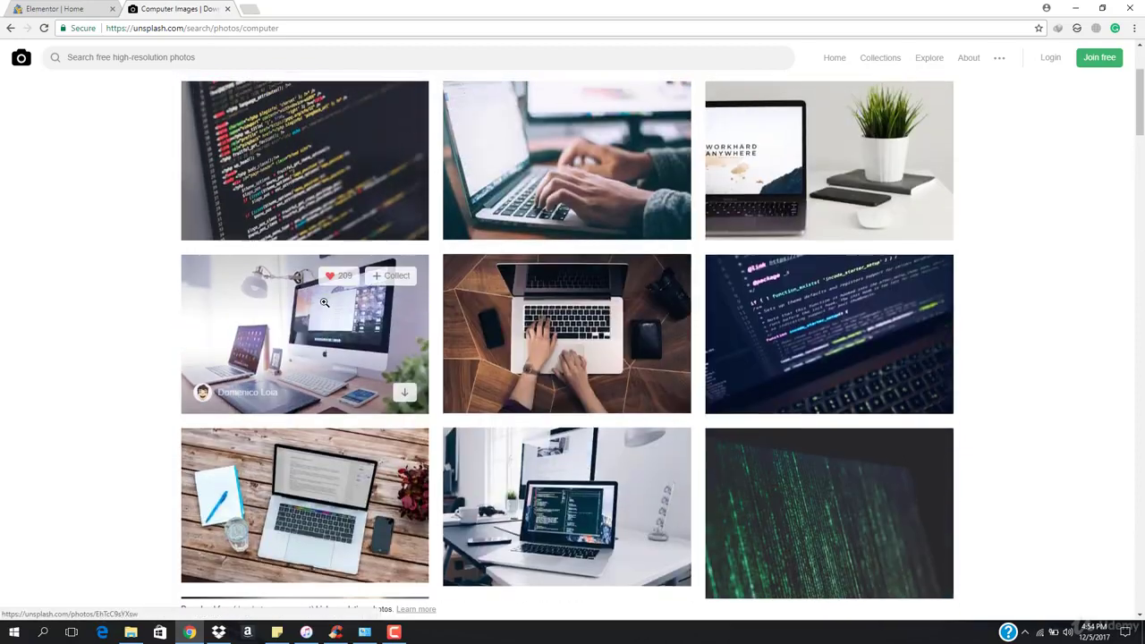
scroll(325, 304, "up", 2)
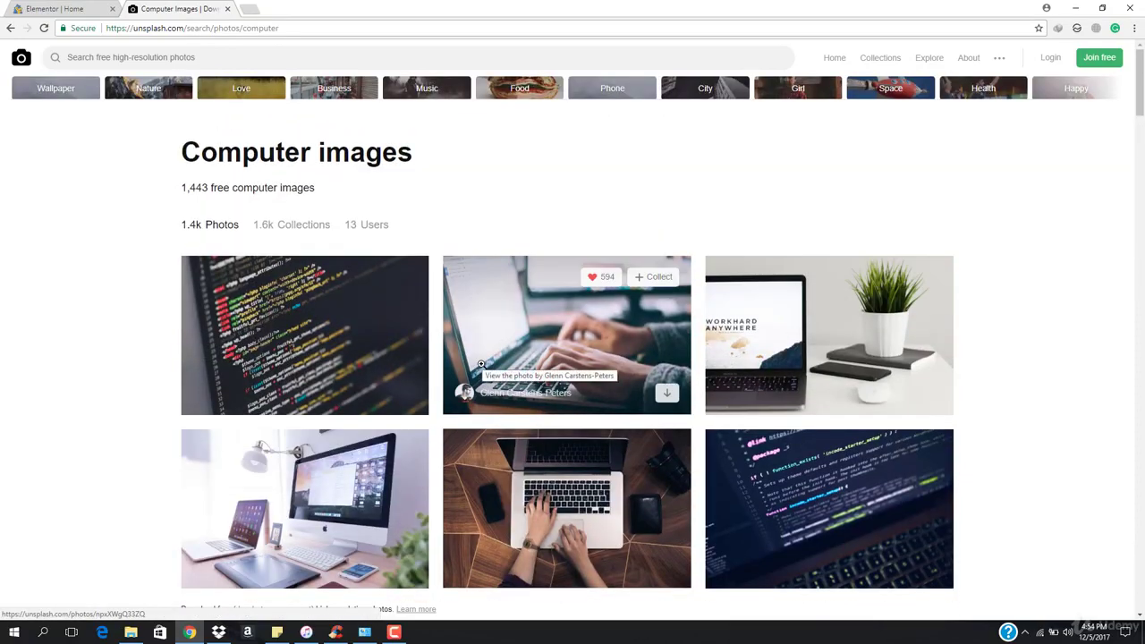
scroll(551, 295, "down", 1)
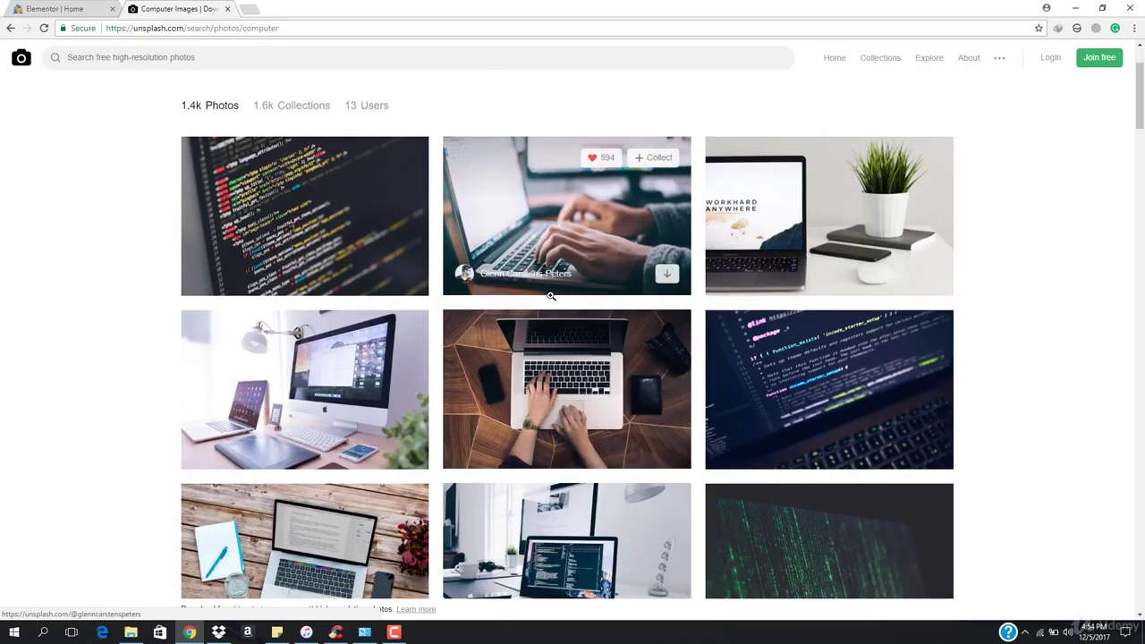
scroll(552, 357, "down", 3)
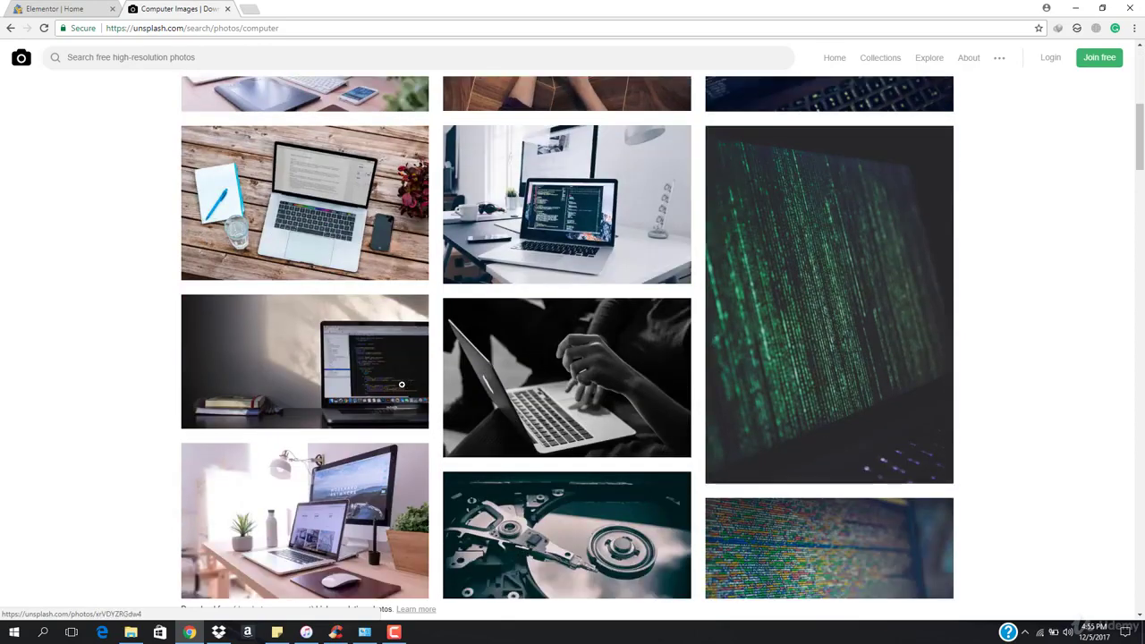
scroll(402, 384, "down", 5)
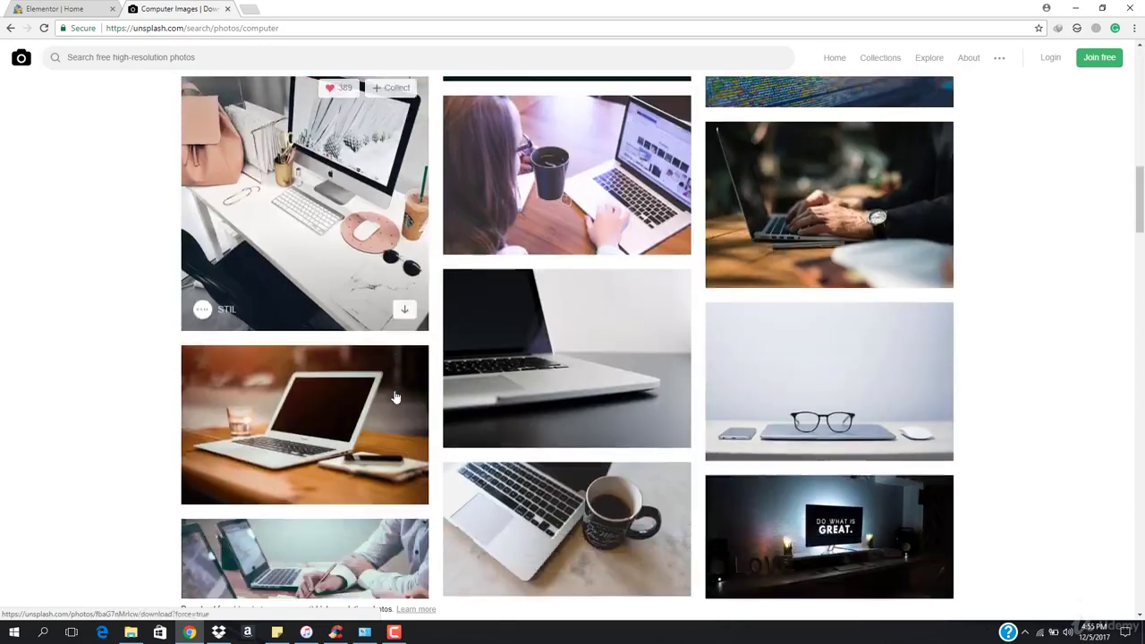
scroll(397, 397, "down", 4)
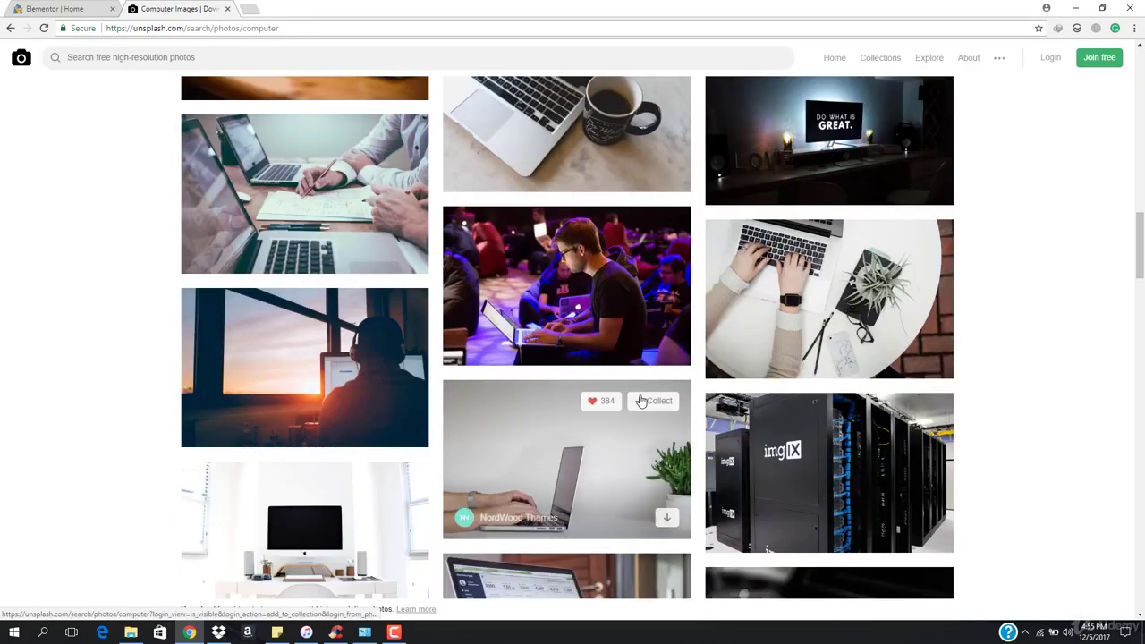
scroll(642, 402, "down", 2)
scroll(640, 388, "up", 1)
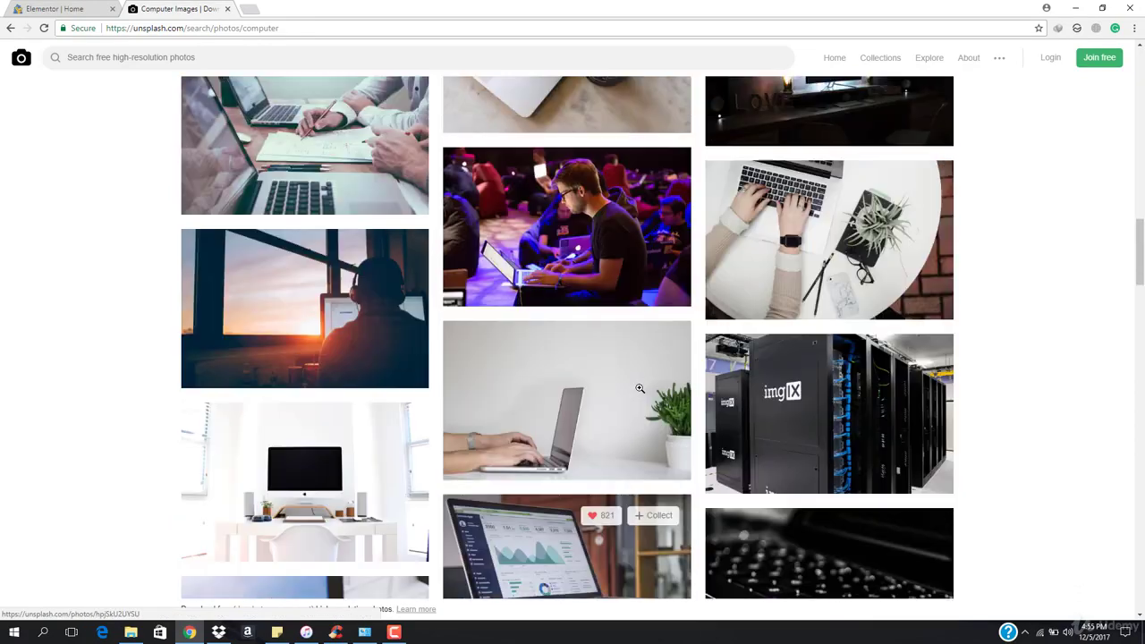
scroll(639, 389, "up", 2)
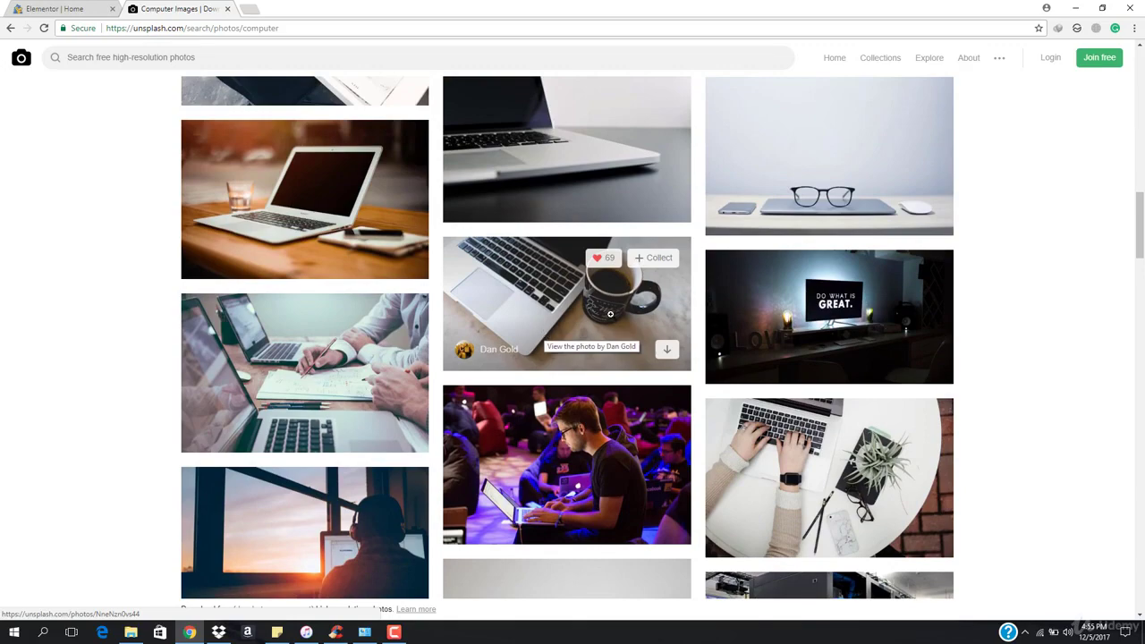
Download the free photo of the laptop beside the black coffee mug.
left_click(610, 313)
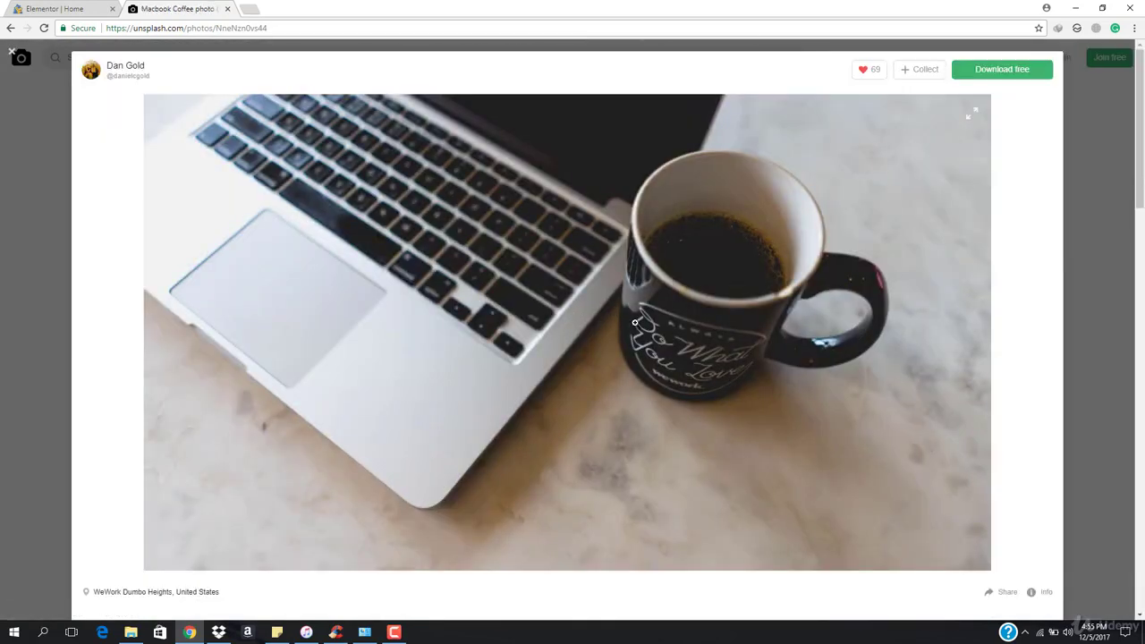
left_click(999, 72)
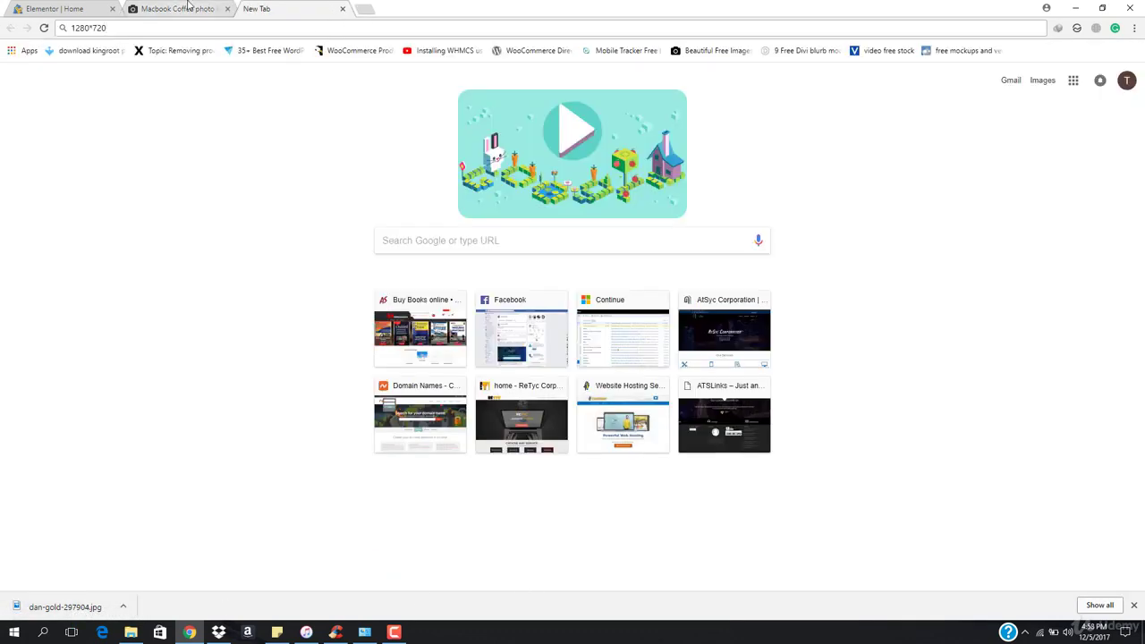
left_click(188, 7)
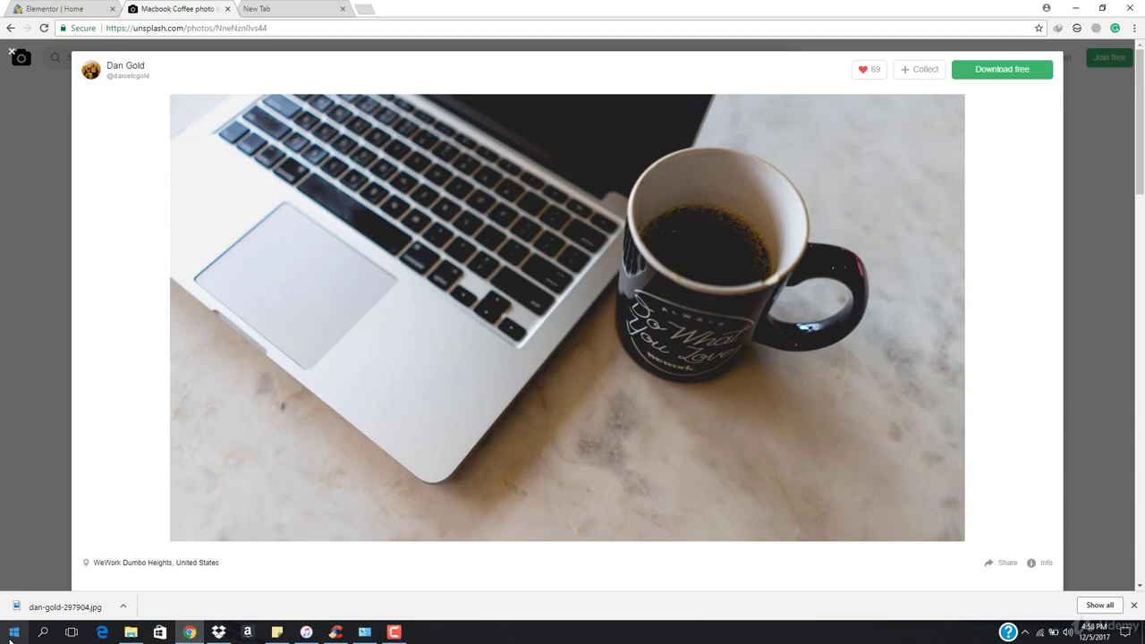
Launch Photoshop.exe from the Adobe Photoshop CS6 folder on the desktop and switch to Photoshop.
left_click(189, 632)
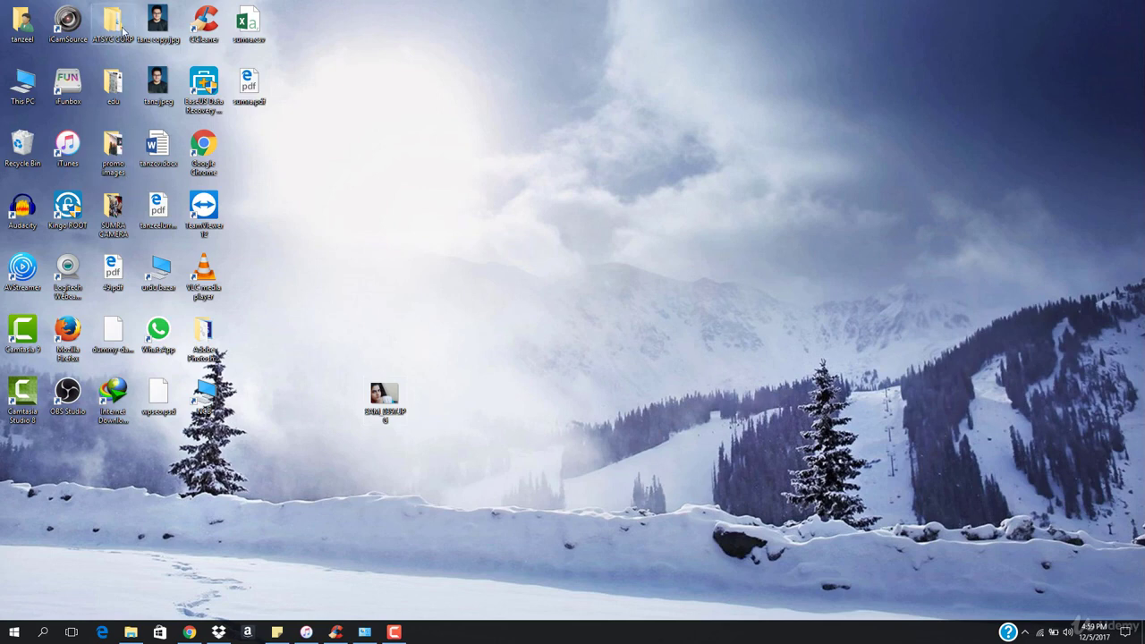
left_click(211, 333)
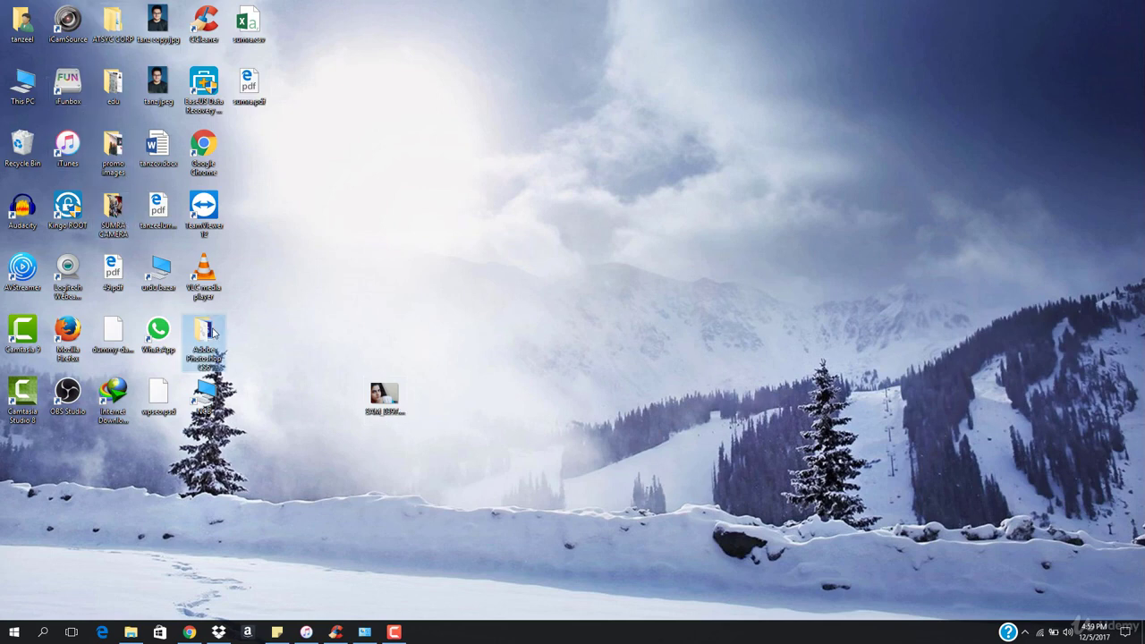
double_click(211, 333)
scroll(260, 322, "down", 6)
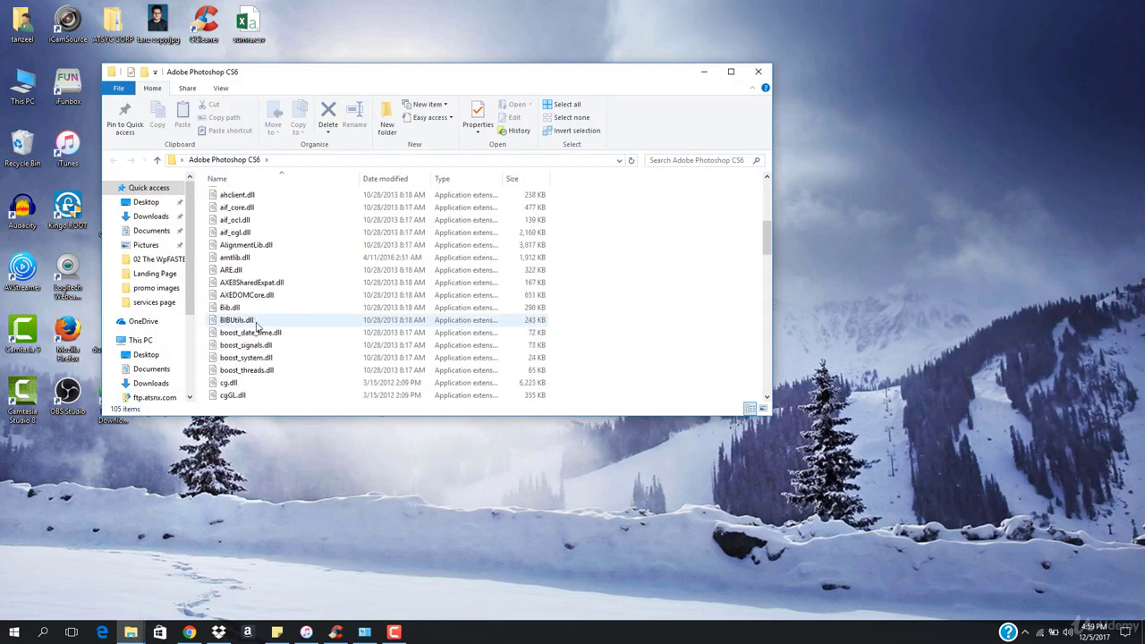
scroll(257, 326, "down", 20)
double_click(243, 233)
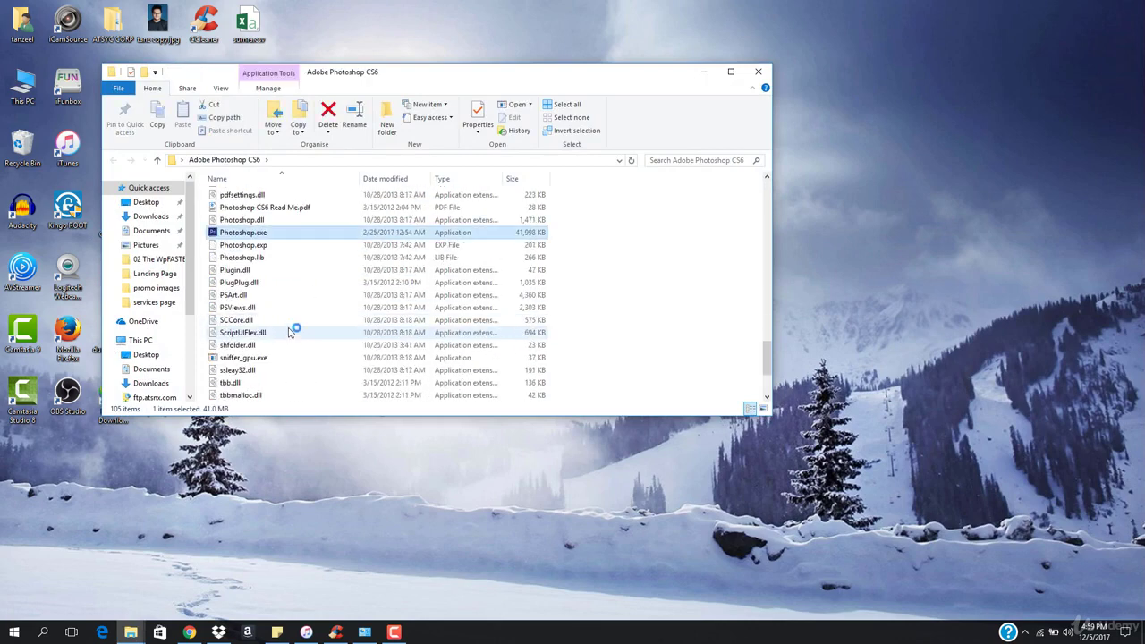
left_click(189, 633)
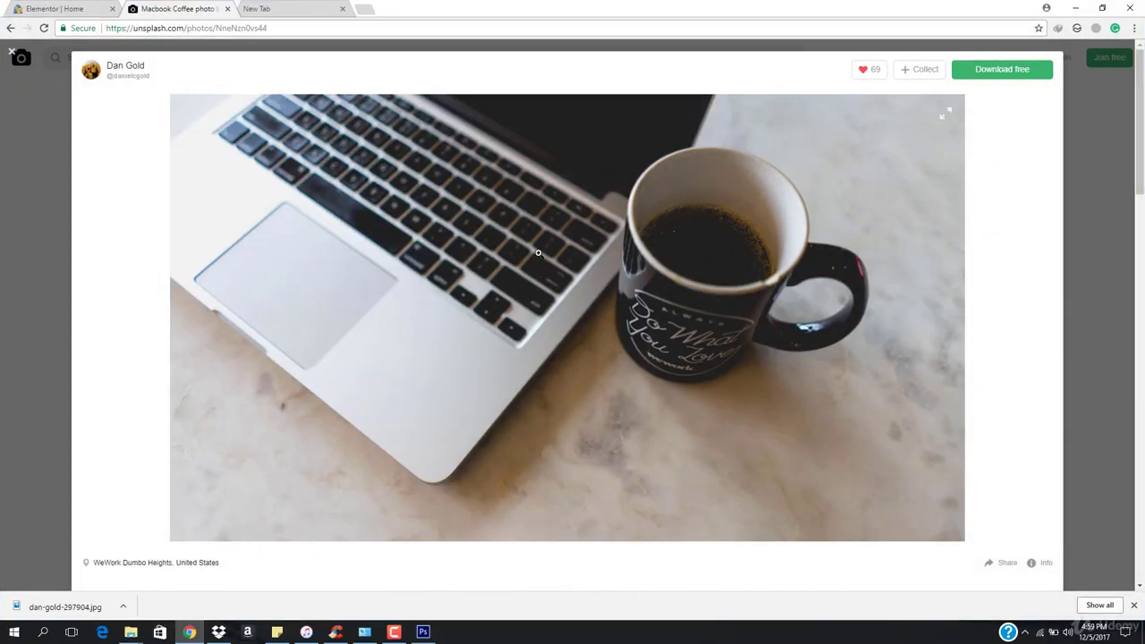
left_click(423, 633)
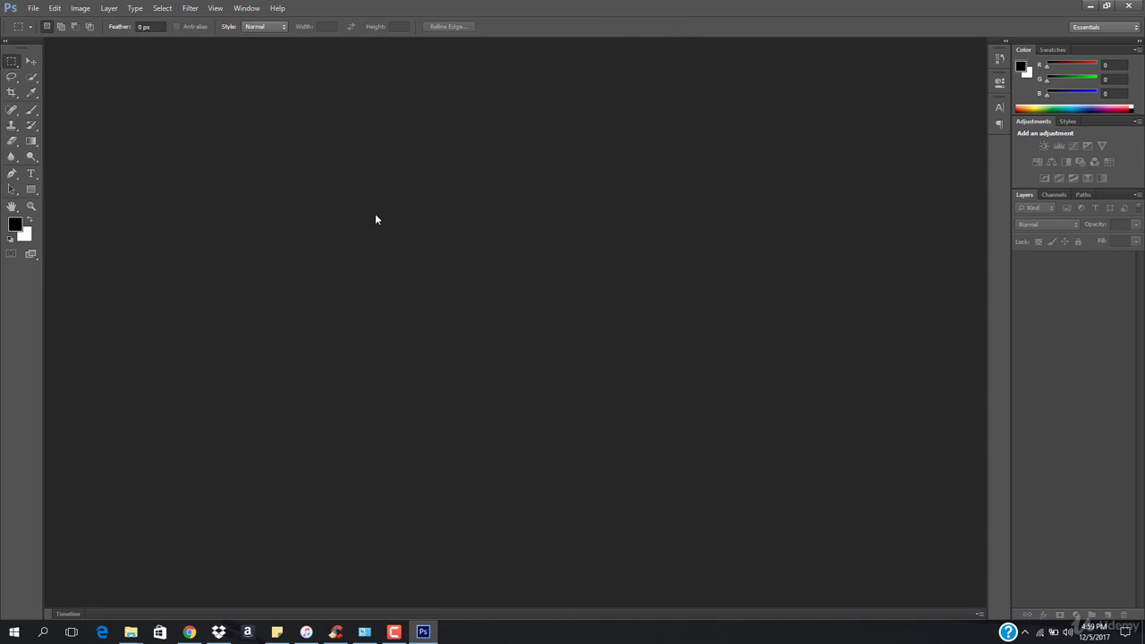
Create a new blank document 1280 pixels wide and 720 pixels high.
key("ctrl+n")
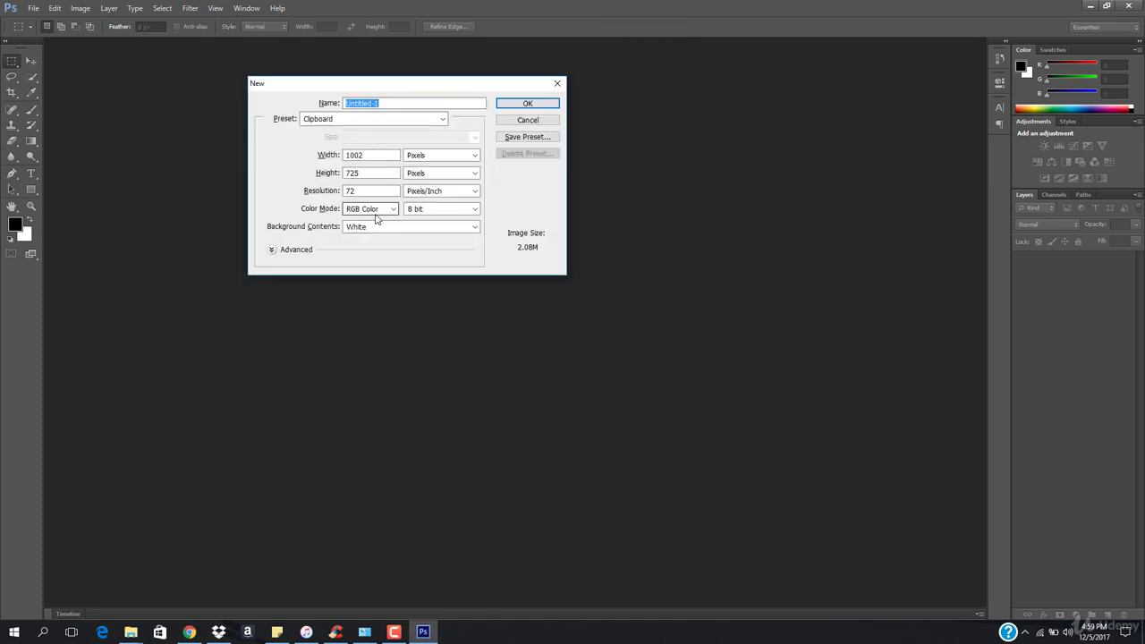
key("Tab")
key("Tab")
type("12")
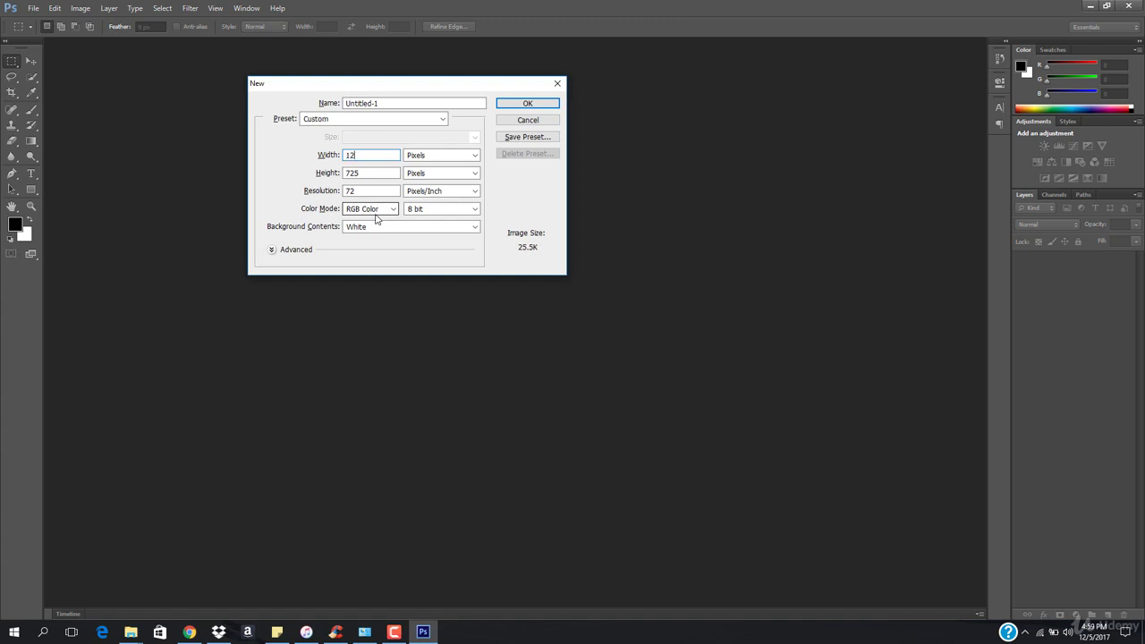
type("80")
key("Tab")
key("Tab")
key("Return")
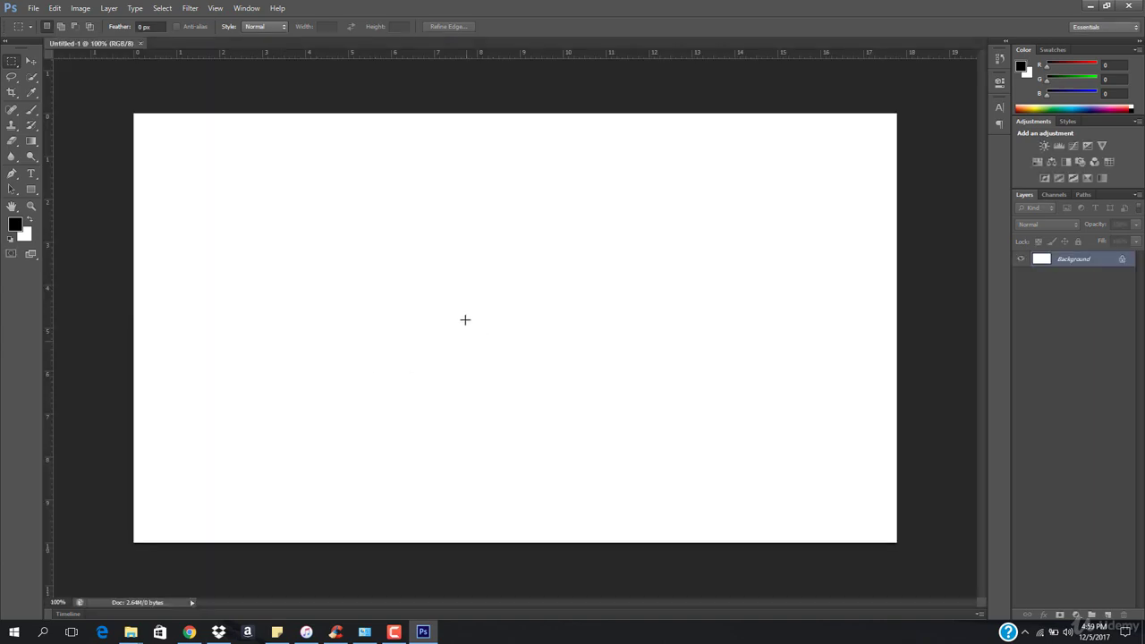
Place the downloaded laptop and coffee mug photo from the browser into the blank Photoshop document.
left_click(188, 632)
left_click_drag(64, 607, 455, 315)
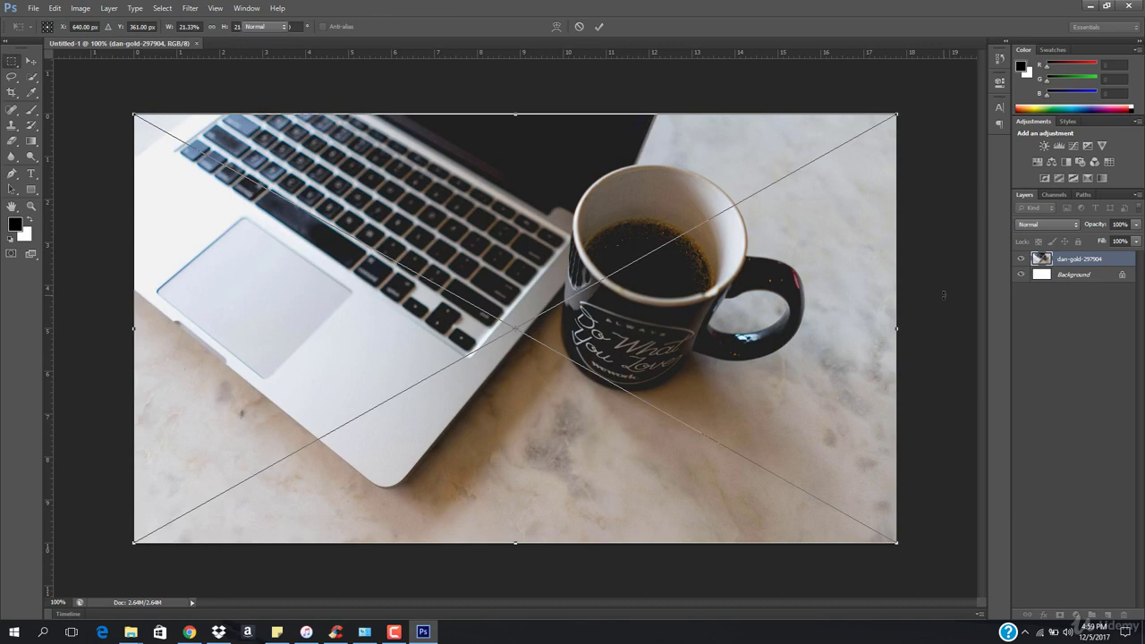
key("Return")
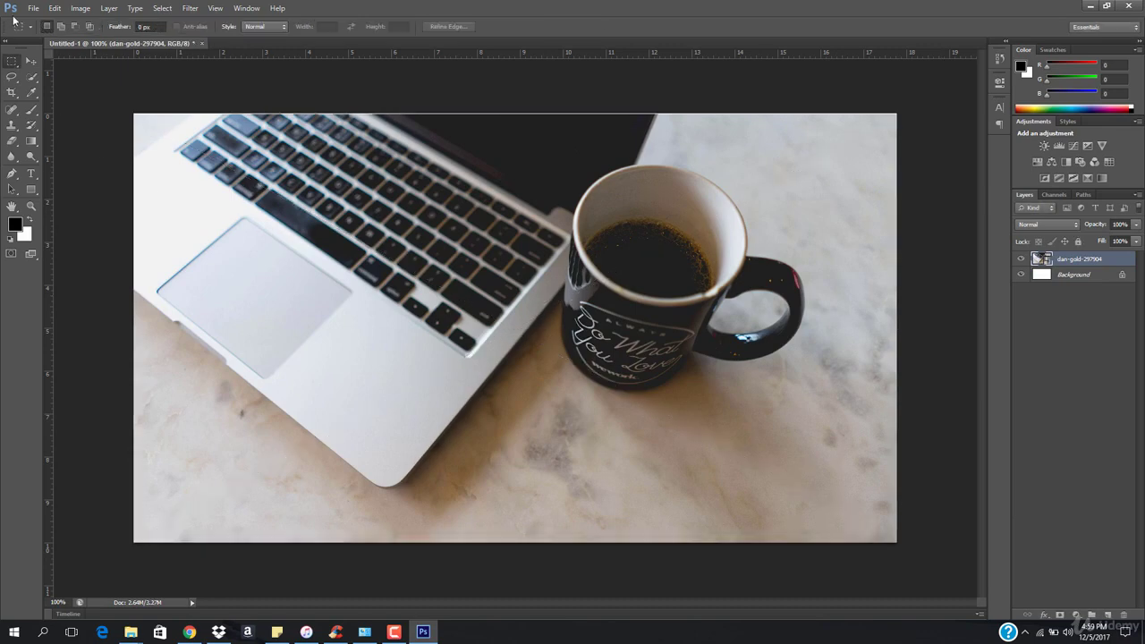
Scale the photo layer up to about 22% and shift it slightly so it covers the whole canvas.
left_click(32, 61)
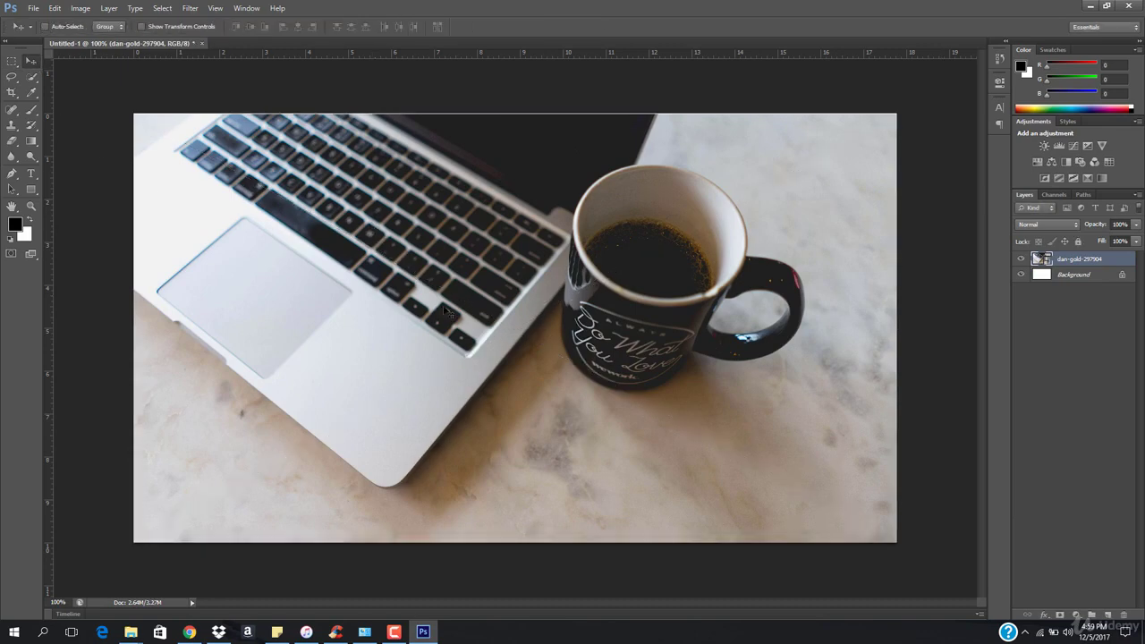
key("ctrl+t")
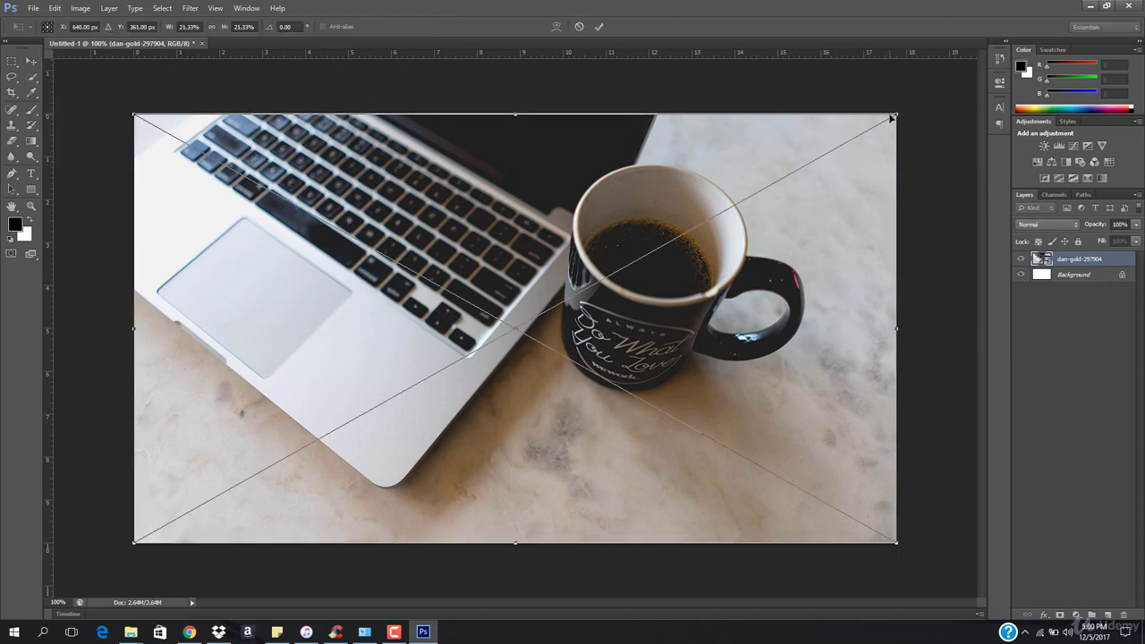
left_click_drag(892, 117, 918, 93)
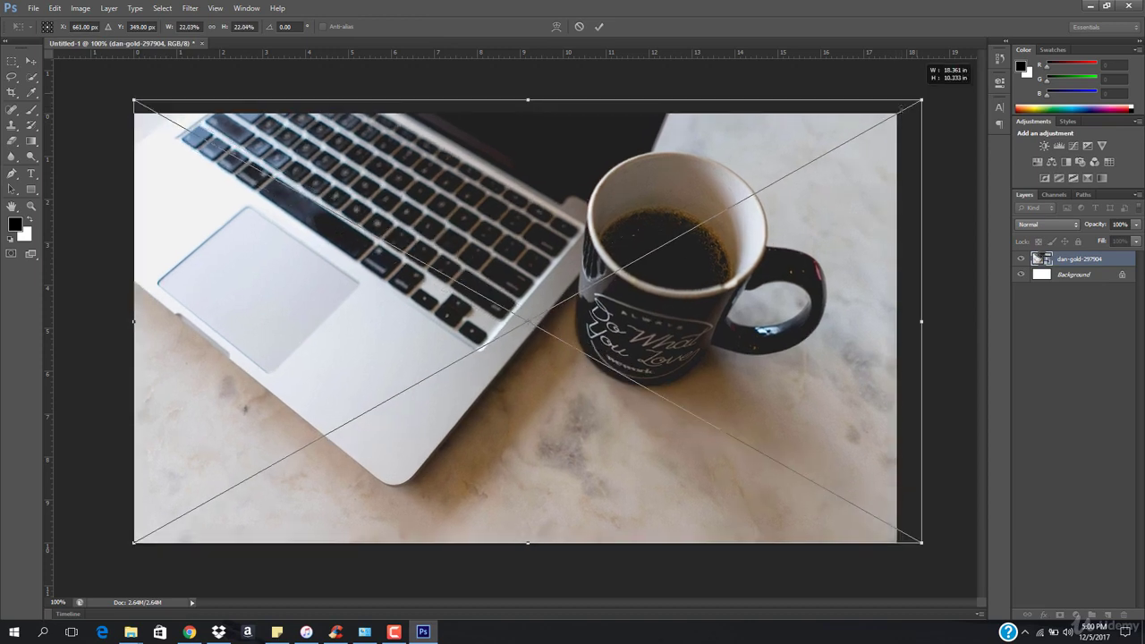
left_click_drag(773, 356, 768, 362)
key("Return")
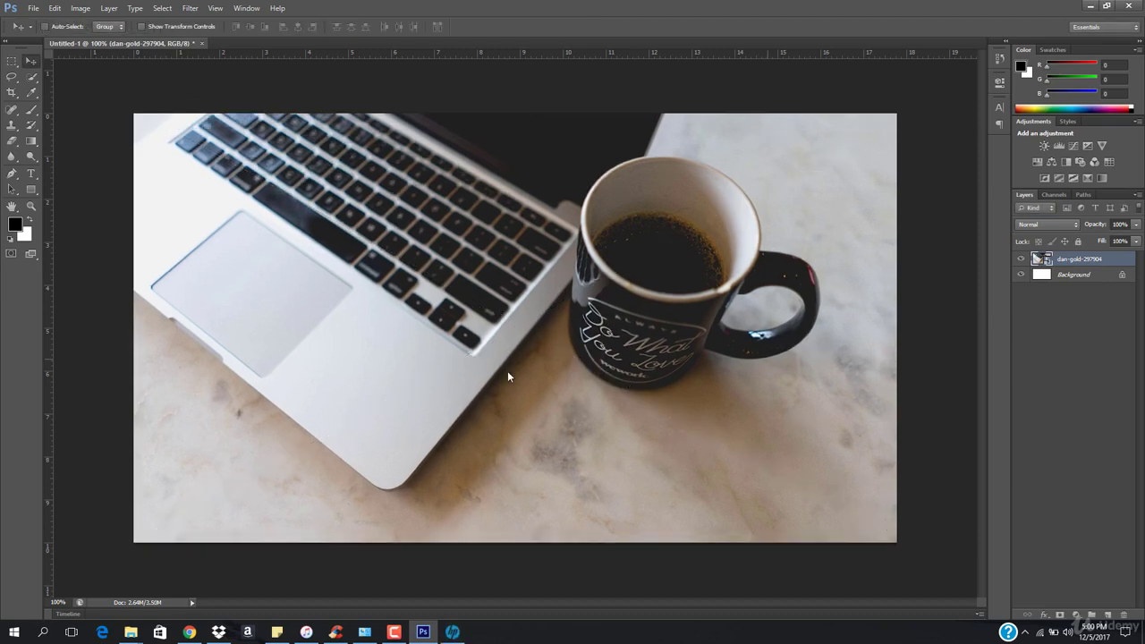
Save a JPEG copy to the desktop as Untitled-1 copy.JPG at Maximum quality 12 with Baseline ("Standard") format.
key("ctrl+alt+s")
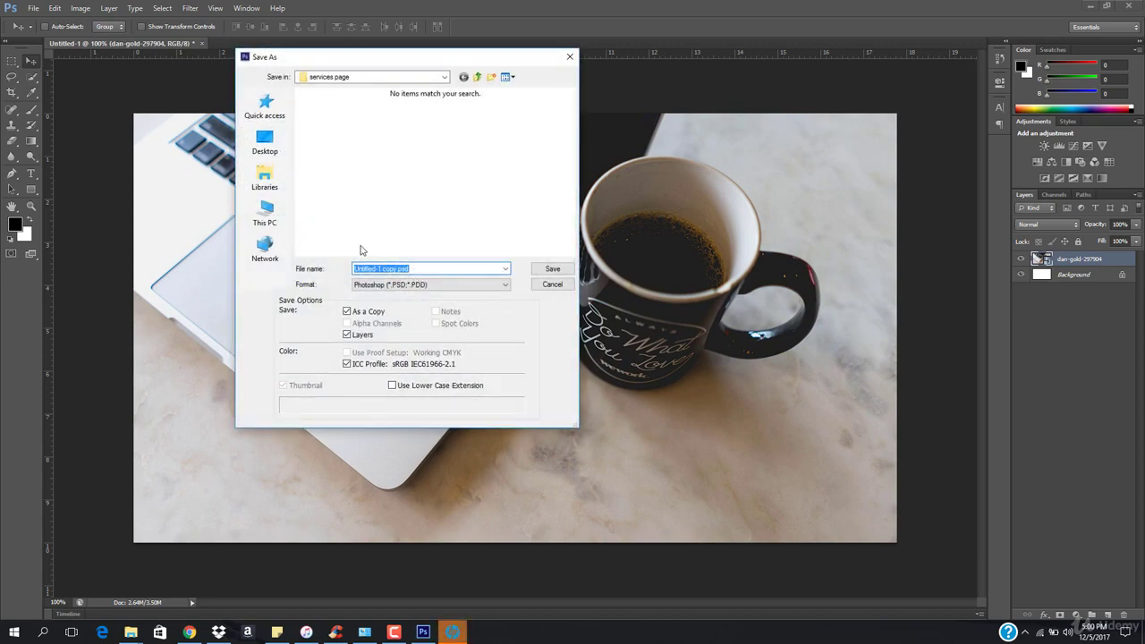
left_click(265, 141)
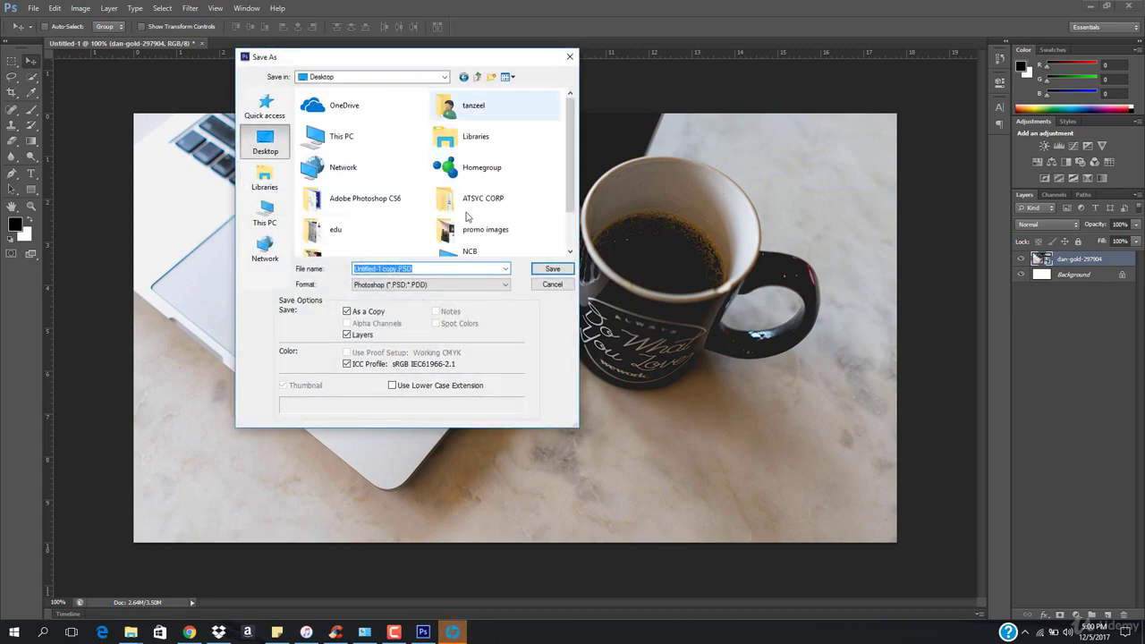
left_click(428, 285)
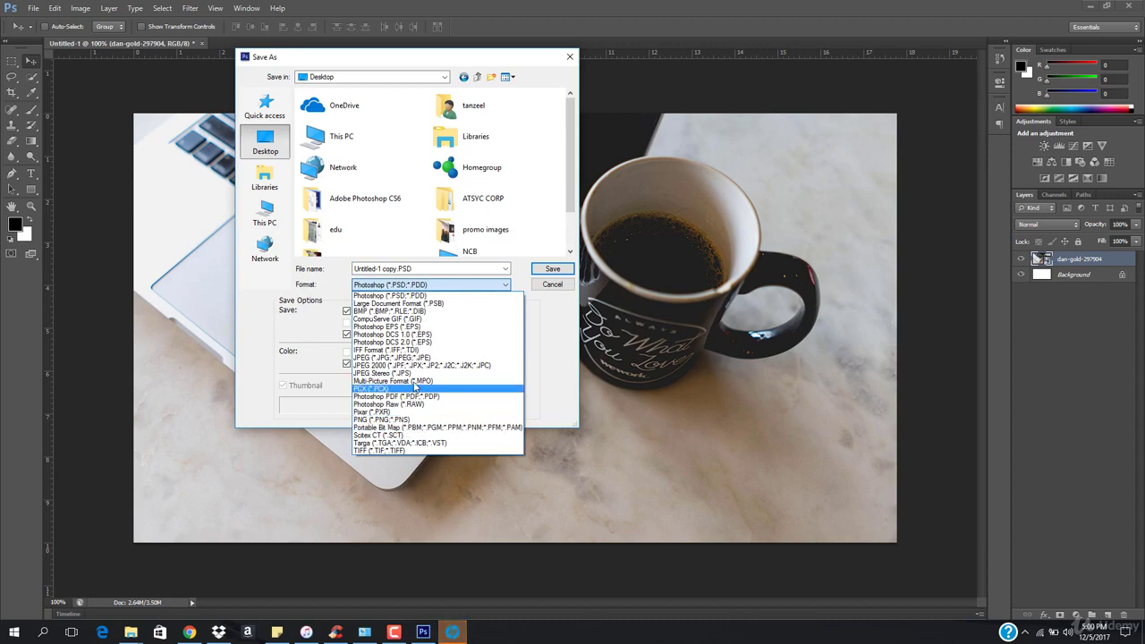
left_click(398, 357)
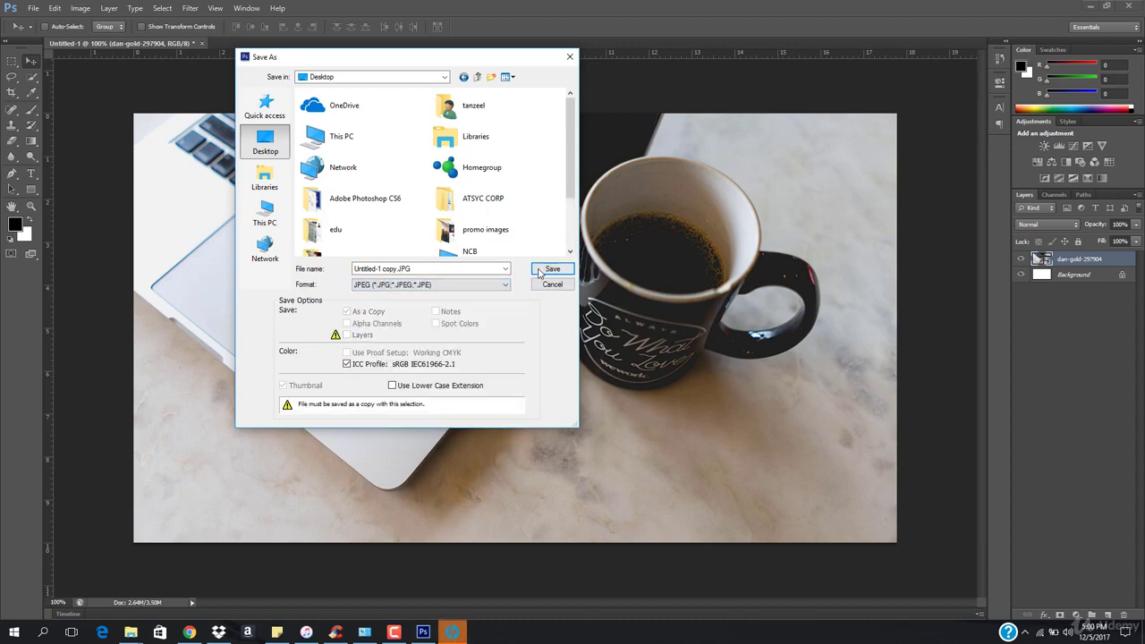
left_click(552, 270)
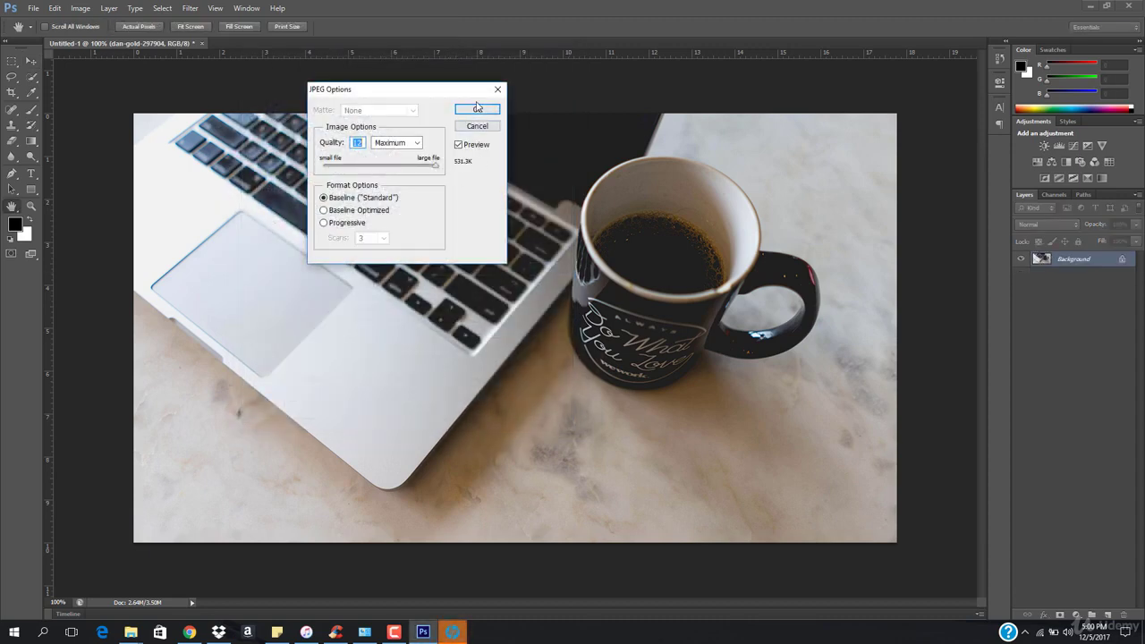
left_click(477, 107)
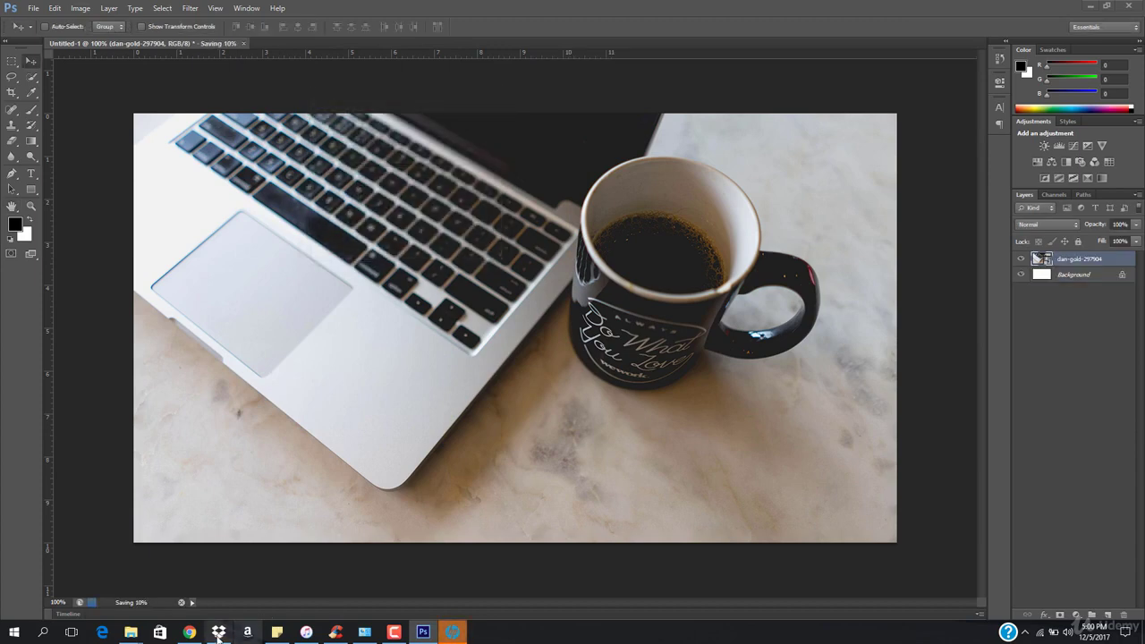
Switch to the Elementor home page in Chrome and open the style settings of the section containing the heading.
left_click(189, 633)
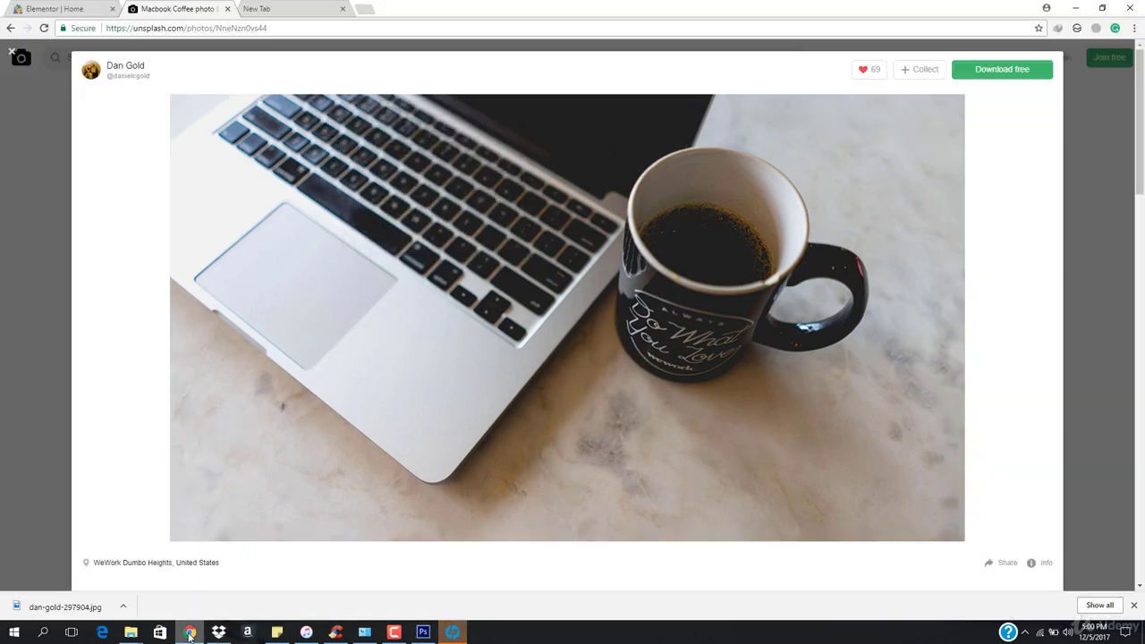
left_click(56, 8)
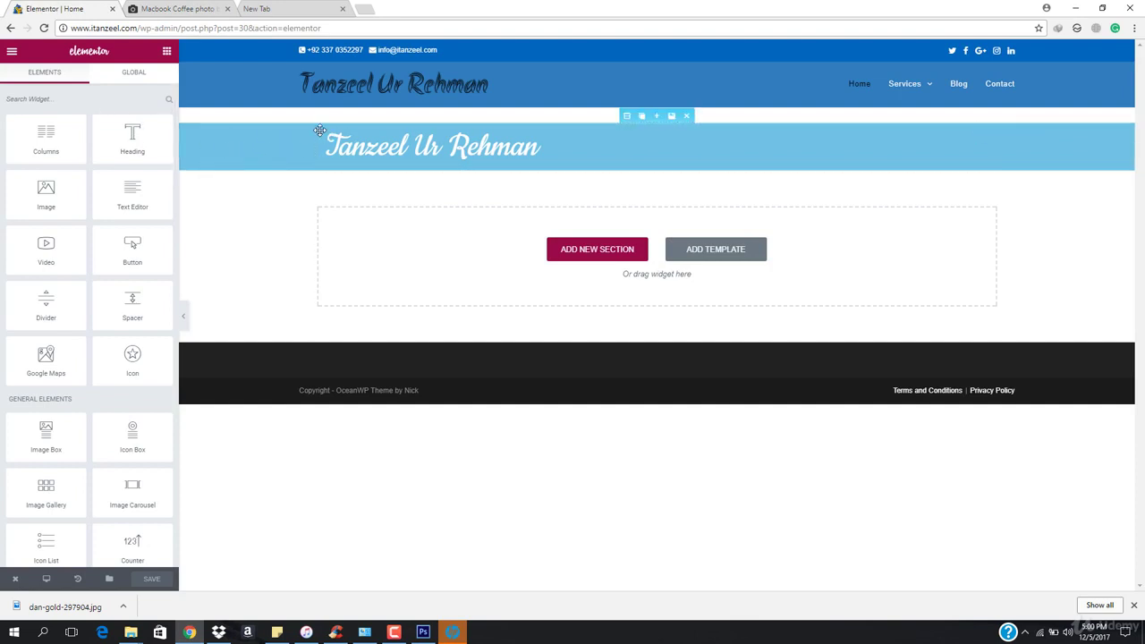
mouse_move(324, 130)
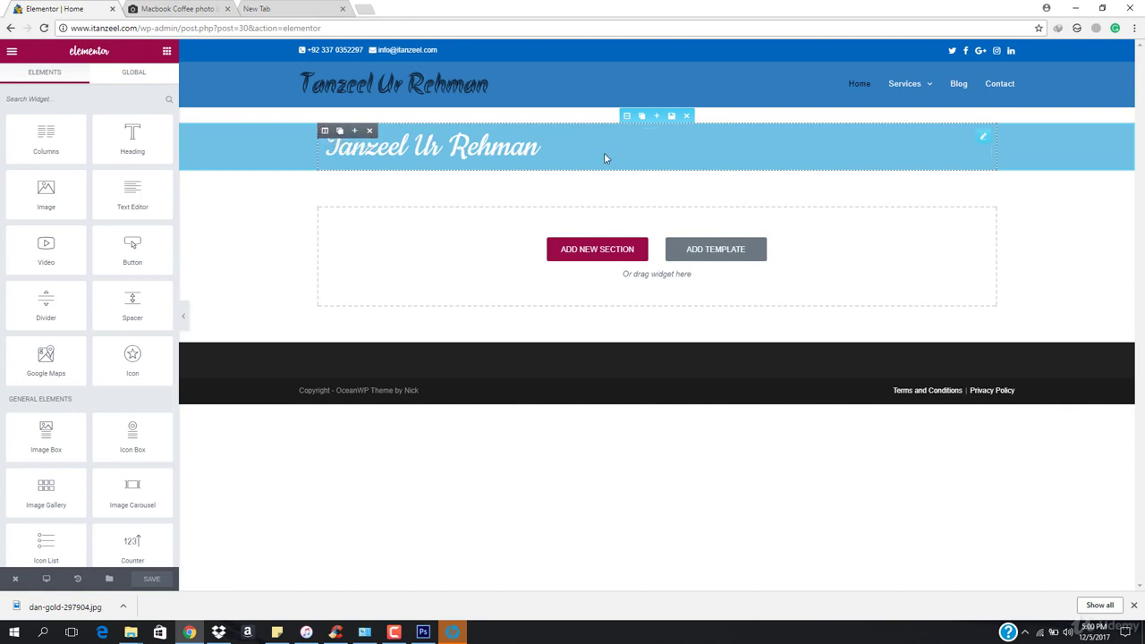
left_click(464, 152)
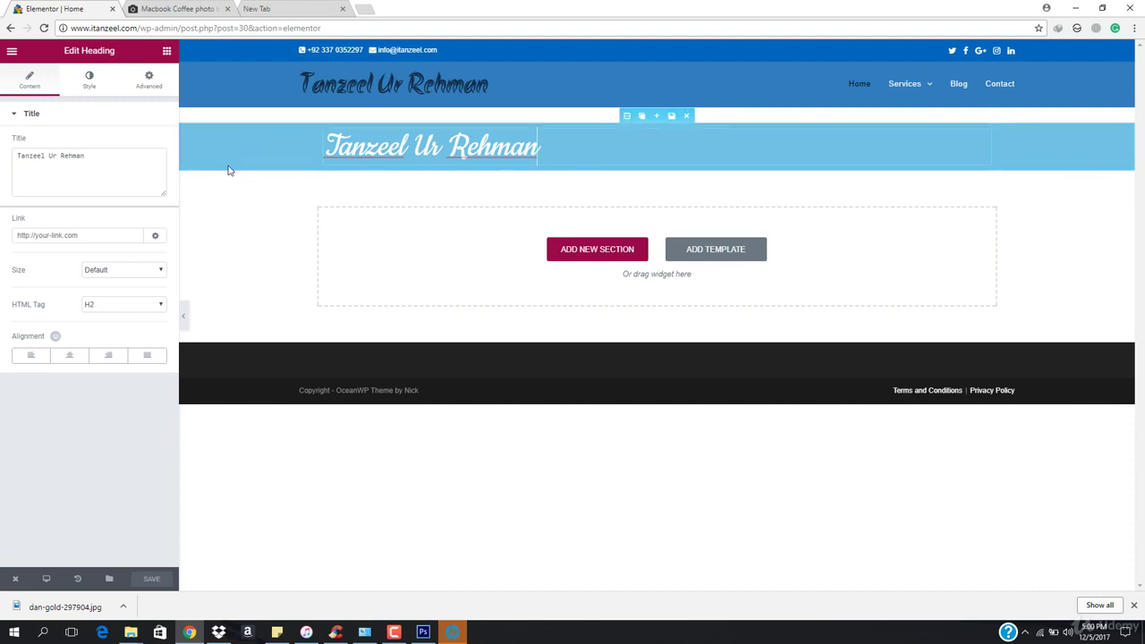
left_click(625, 161)
left_click(627, 116)
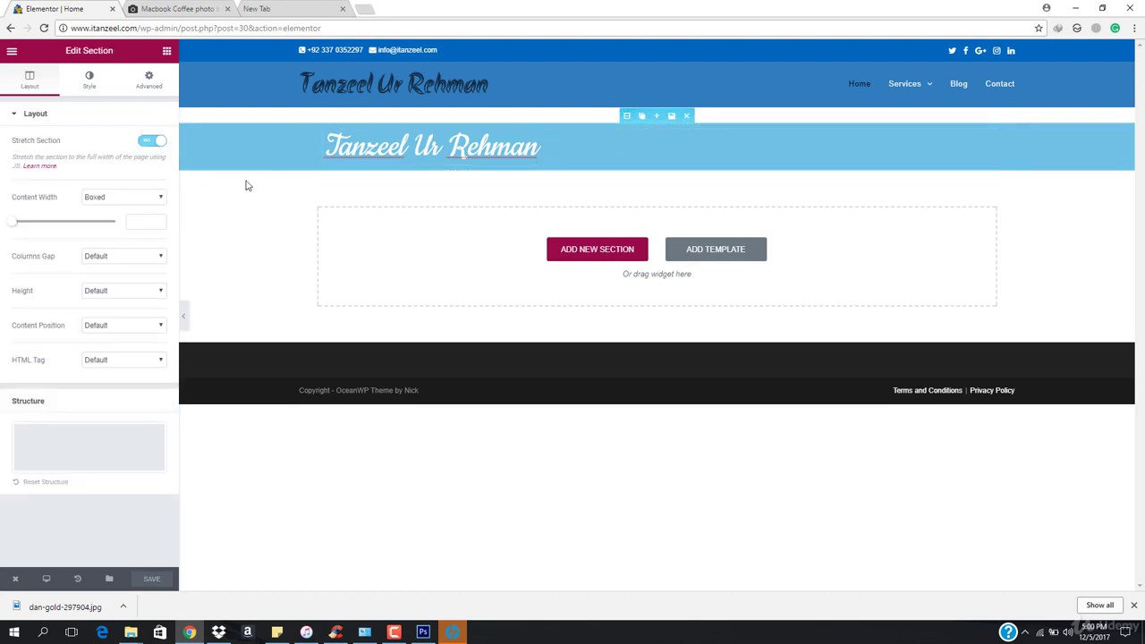
left_click(91, 83)
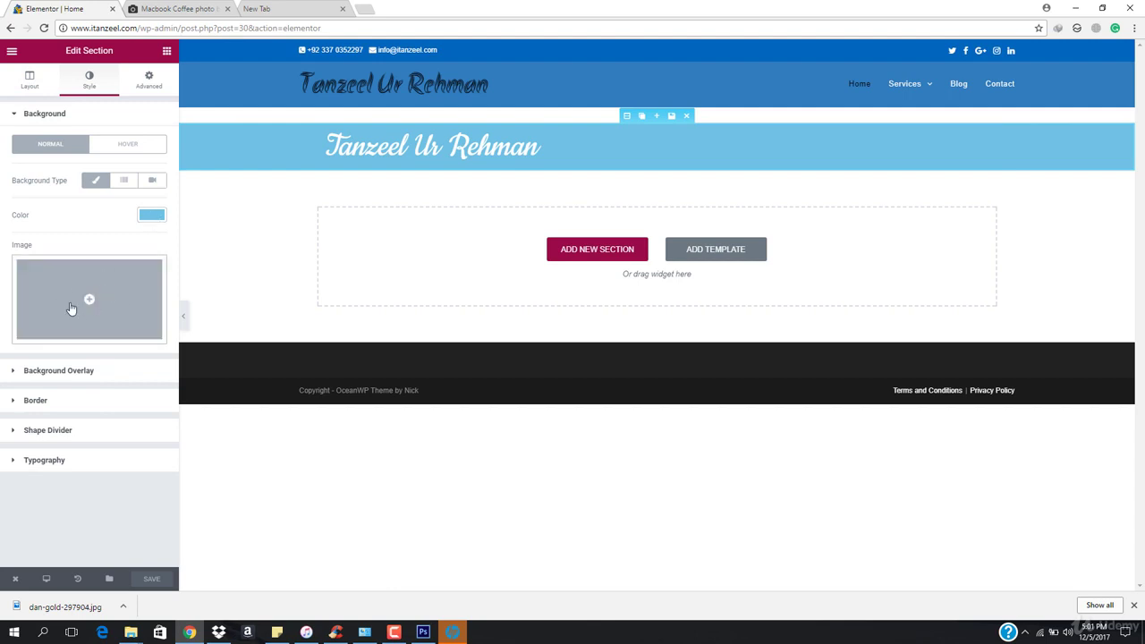
Upload Untitled-1 copy.JPG from the desktop and insert it as the section's background image.
left_click(80, 308)
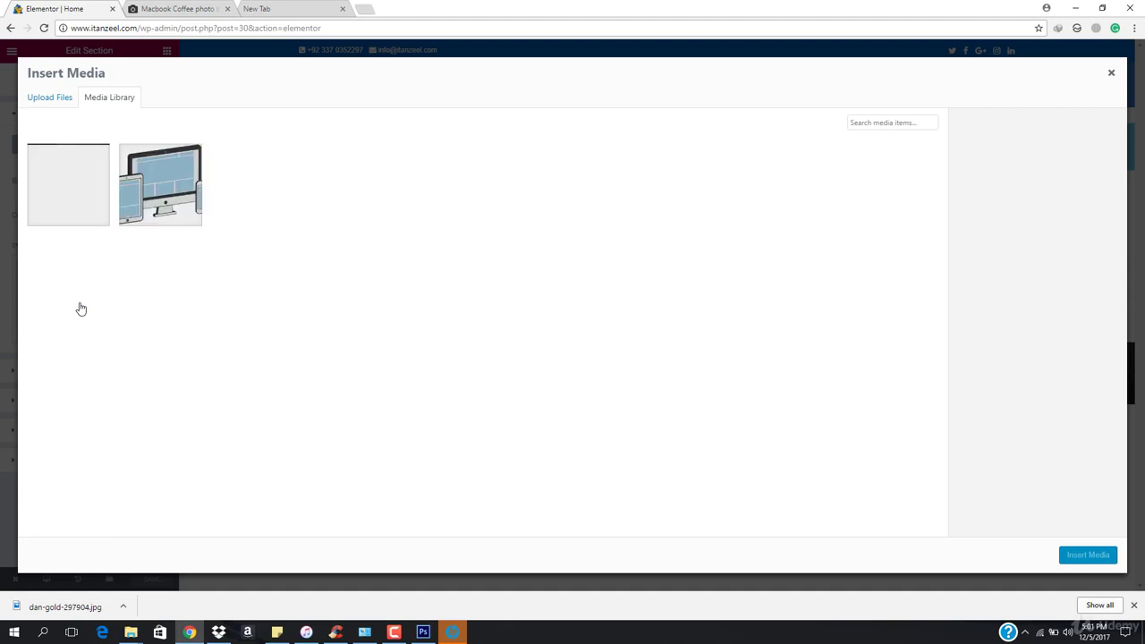
left_click(44, 107)
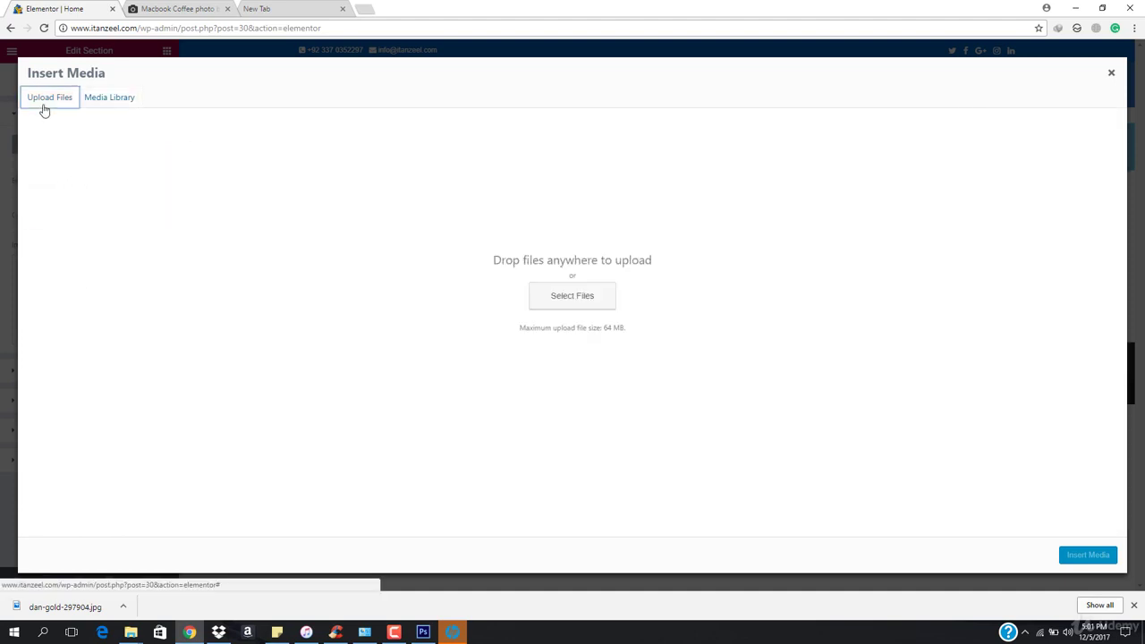
left_click(571, 296)
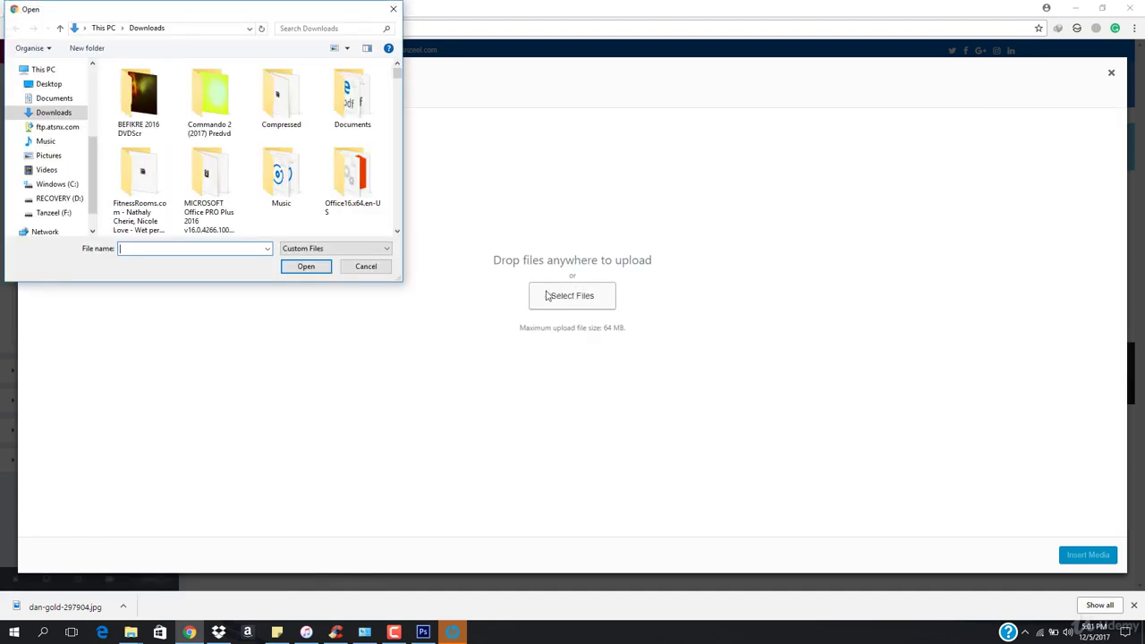
left_click(56, 84)
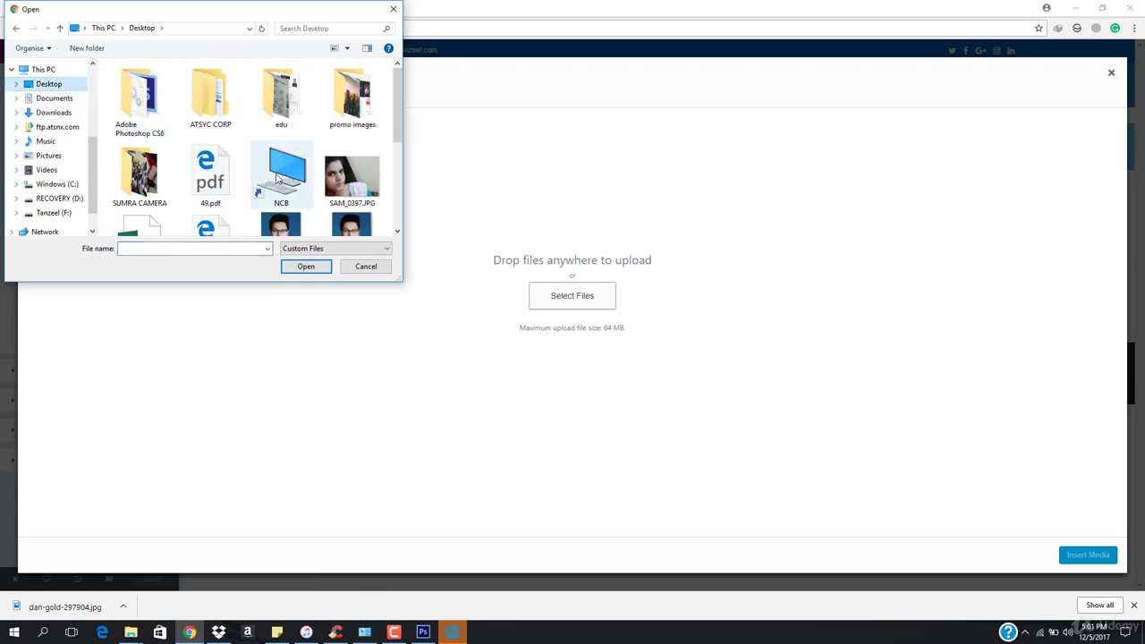
scroll(285, 170, "down", 5)
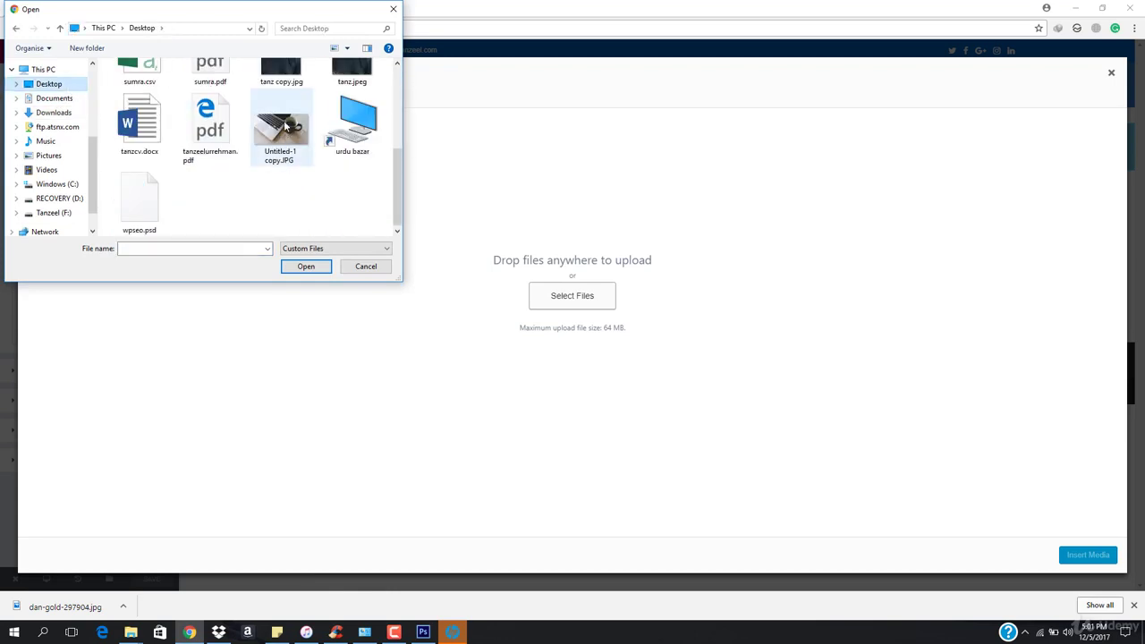
double_click(271, 139)
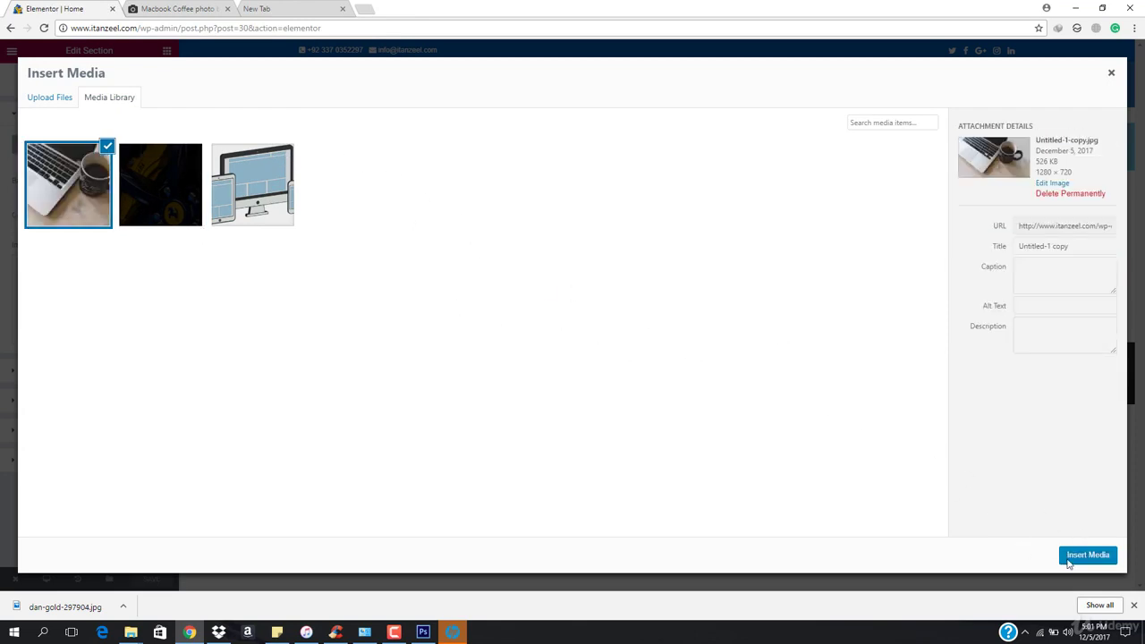
left_click(1111, 565)
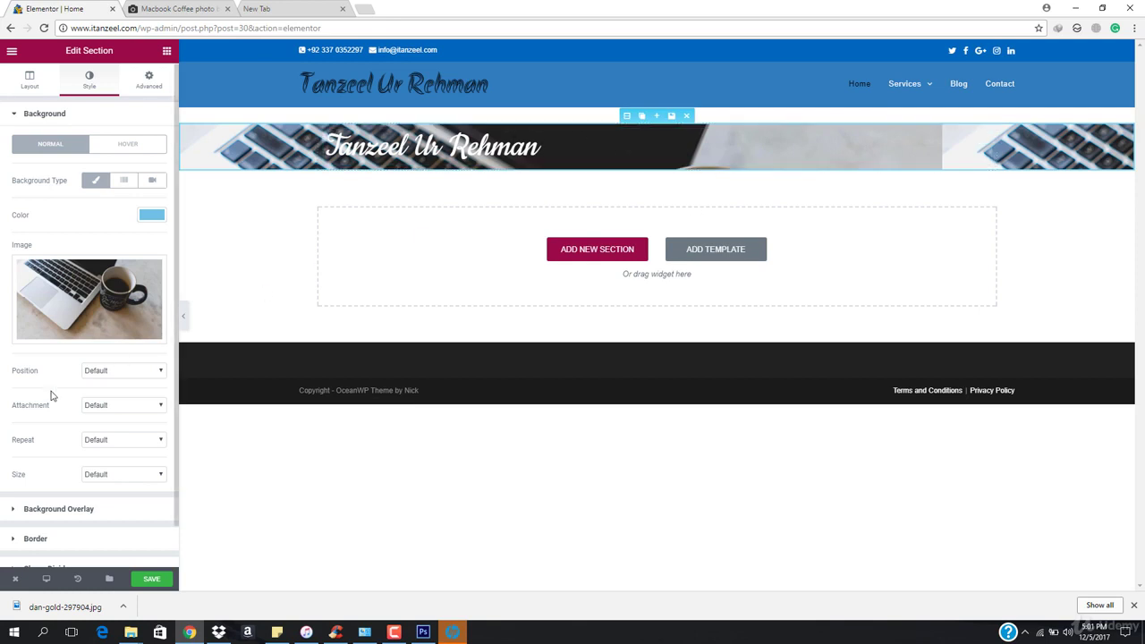
Set the background image's attachment to Fixed, its repeat to No-repeat and its size to Cover.
left_click(120, 371)
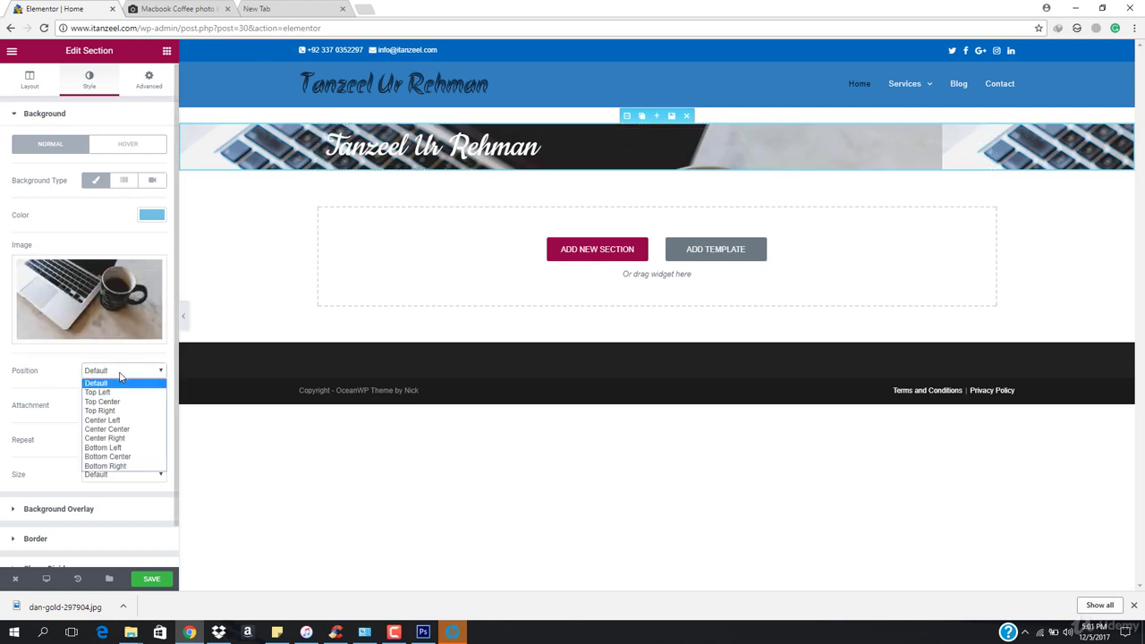
left_click(121, 376)
left_click(117, 405)
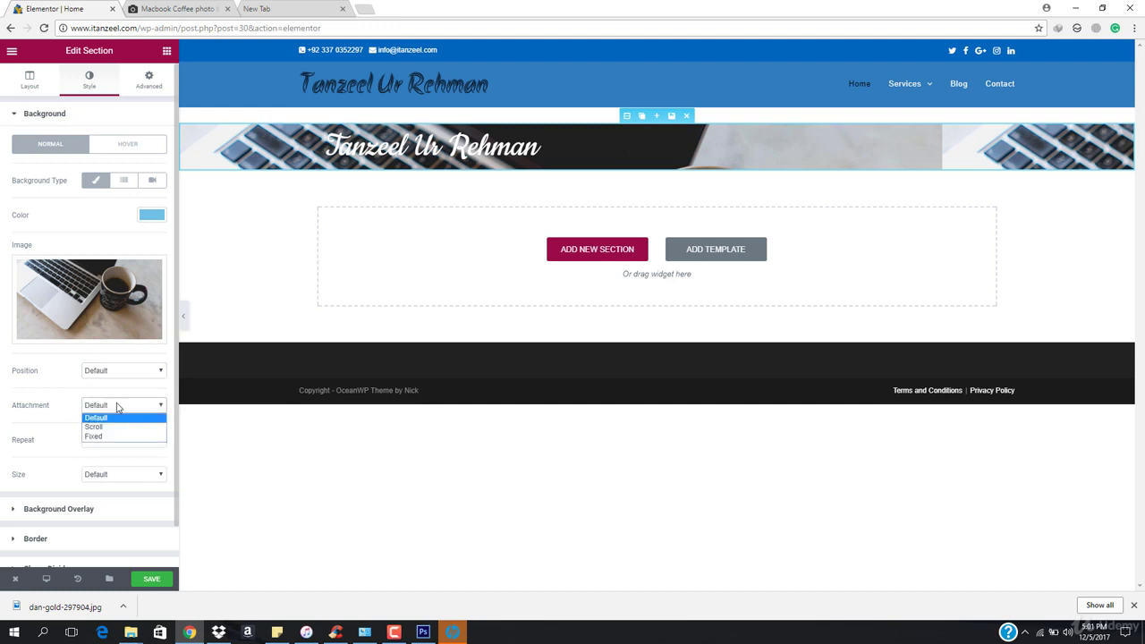
left_click(115, 436)
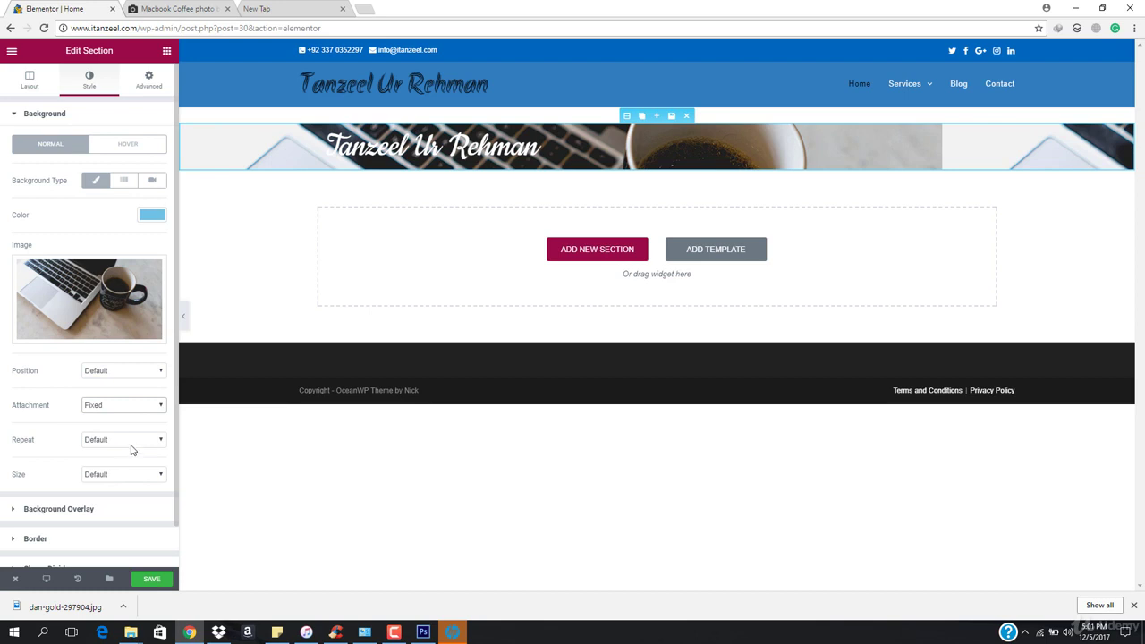
left_click(131, 444)
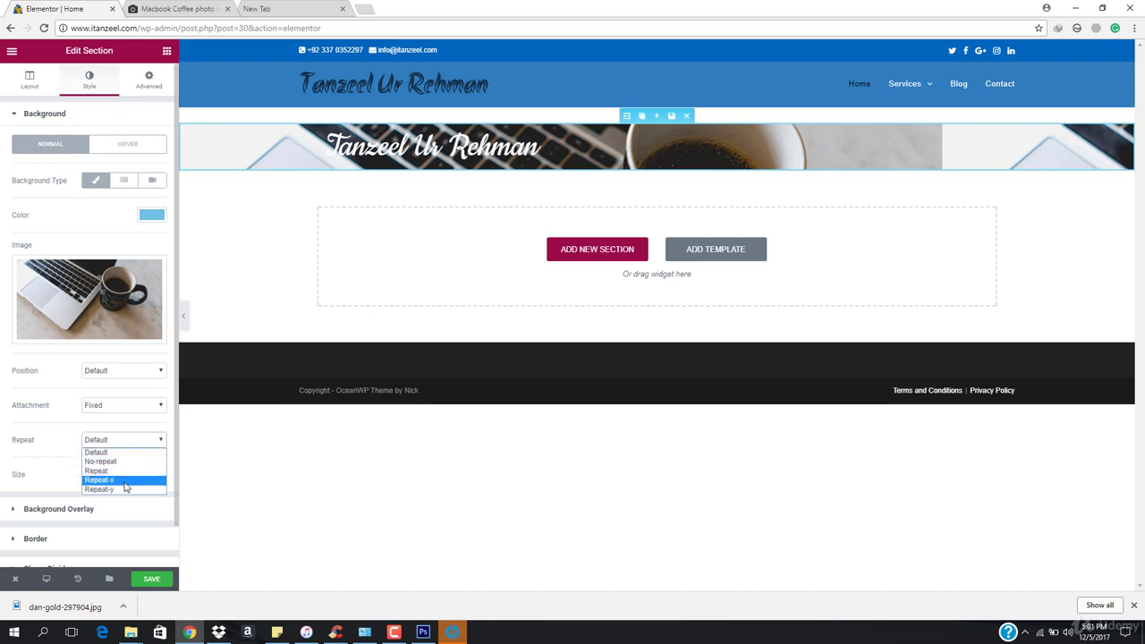
left_click(129, 464)
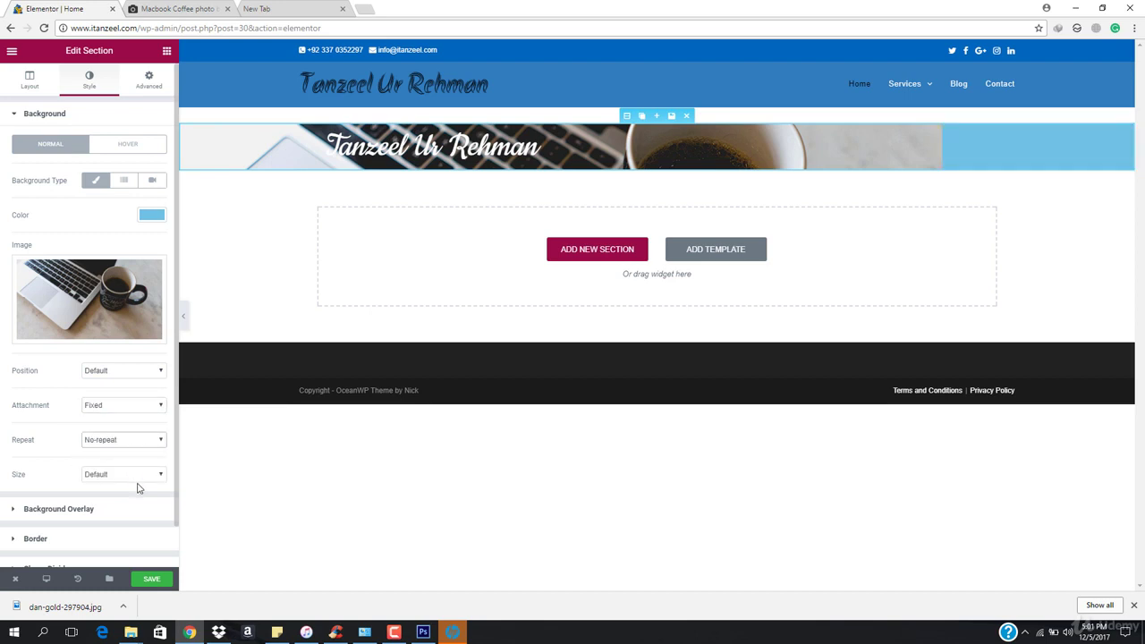
left_click(139, 481)
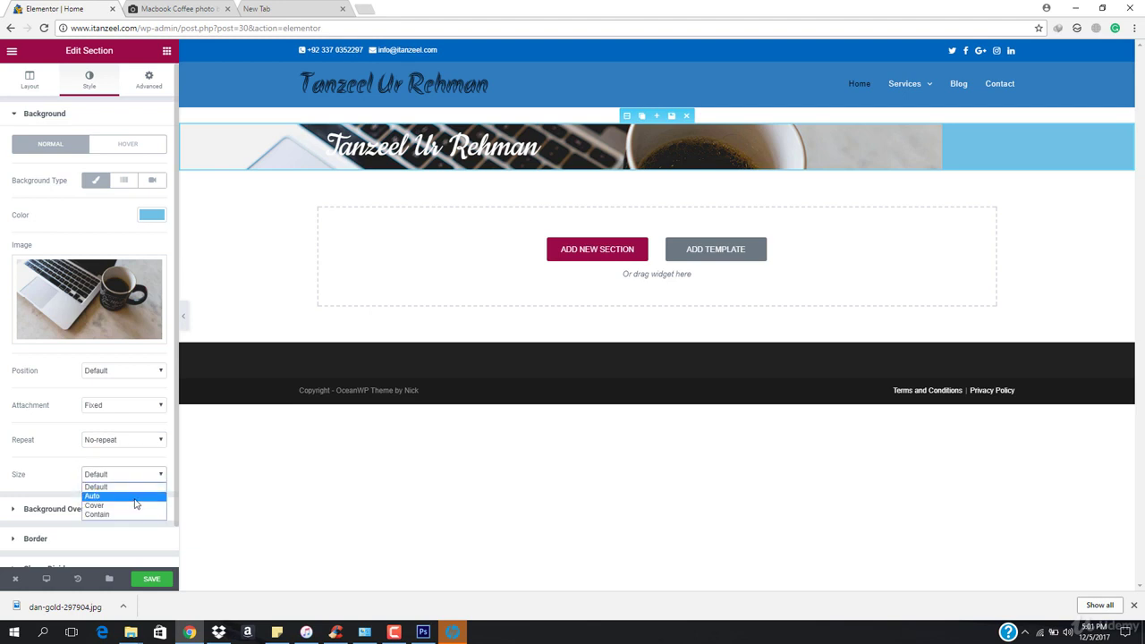
left_click(134, 507)
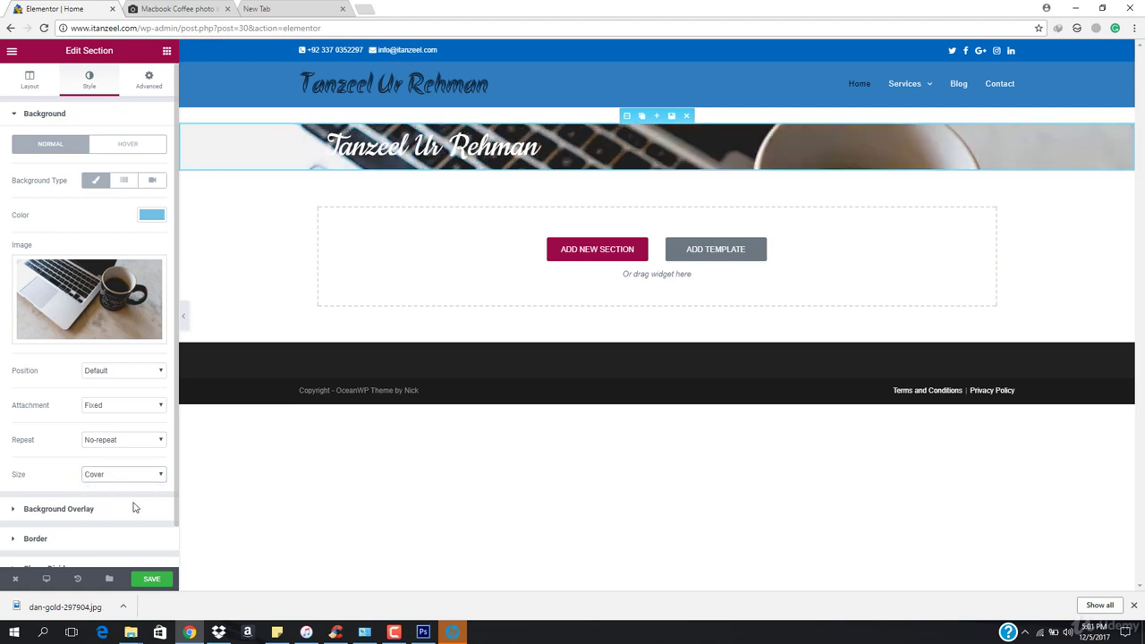
Try Full Width as the section's content width in the layout settings and return it to Boxed.
left_click(28, 80)
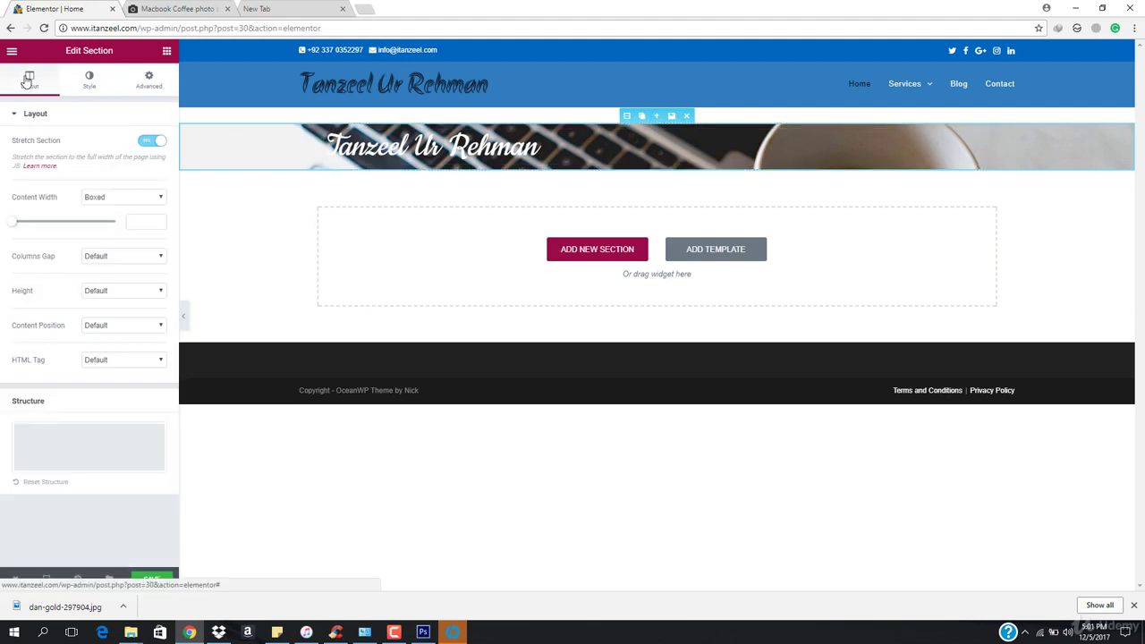
left_click(118, 199)
left_click(118, 220)
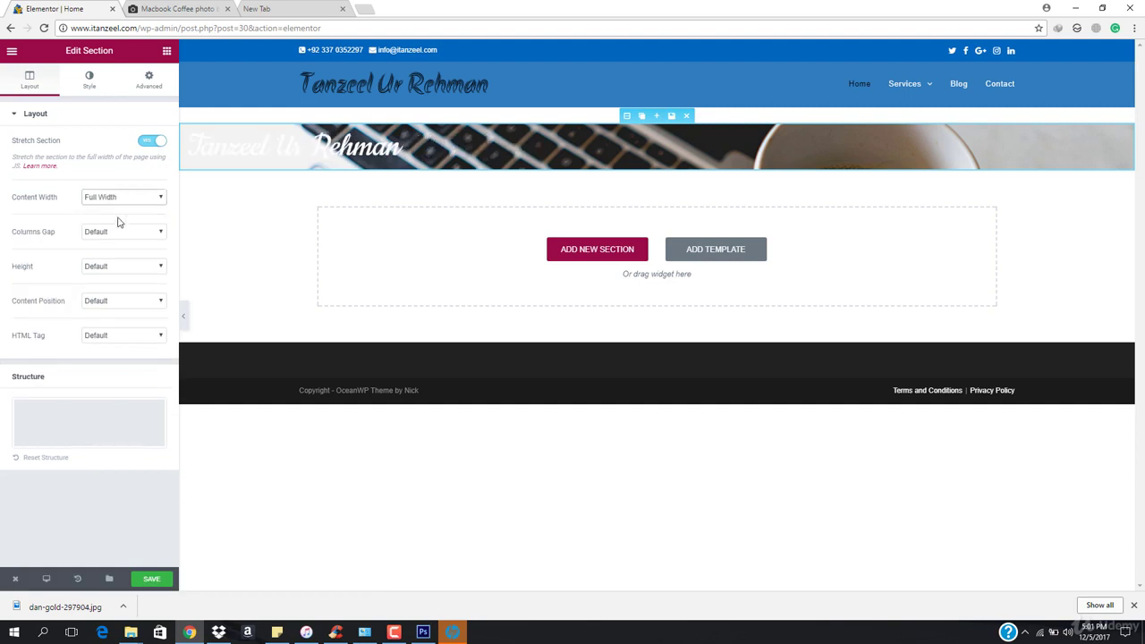
left_click(138, 201)
left_click(127, 211)
Try Fit To Screen as the section's height and review the result down the page.
left_click(141, 293)
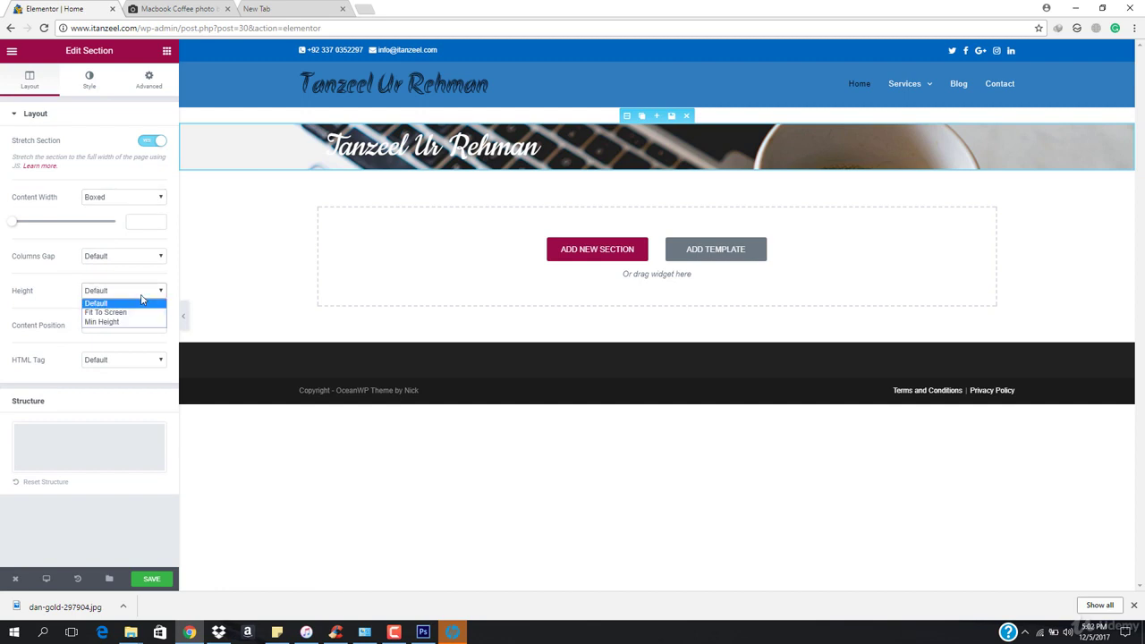
left_click(136, 314)
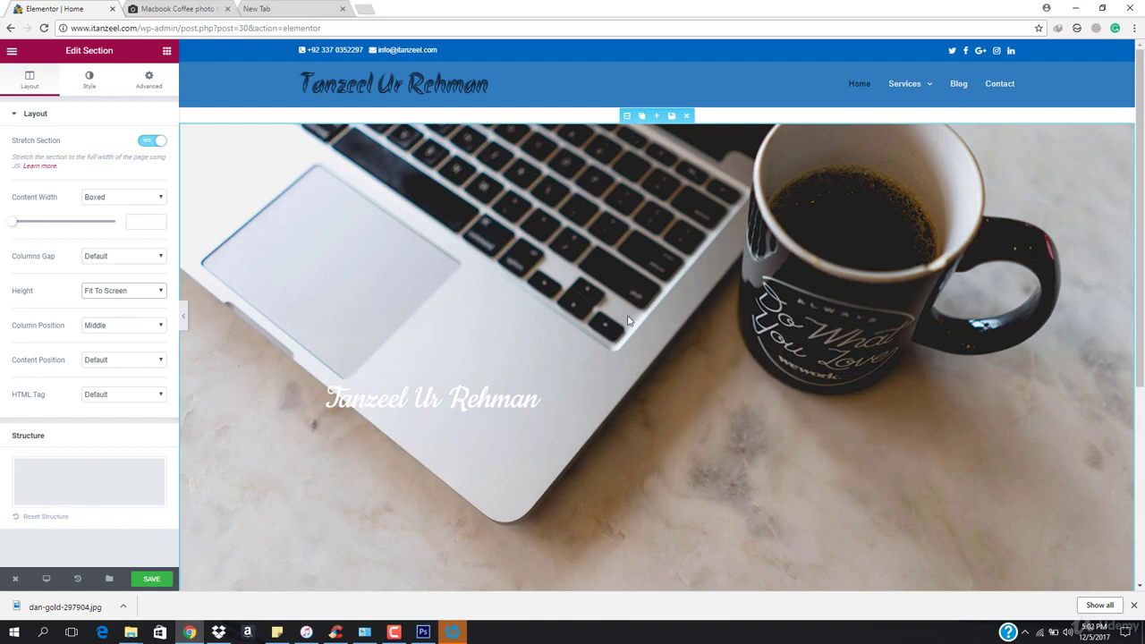
scroll(629, 321, "down", 3)
scroll(628, 320, "up", 3)
Set the section's height to Min Height with a minimum height of 500.
left_click(121, 293)
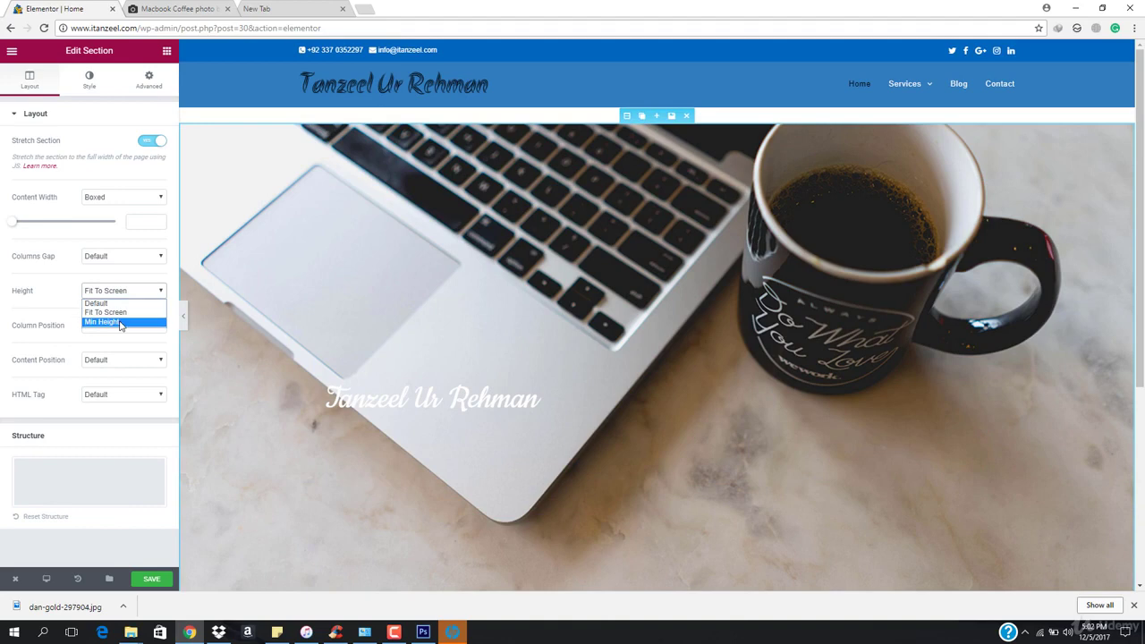
left_click(123, 322)
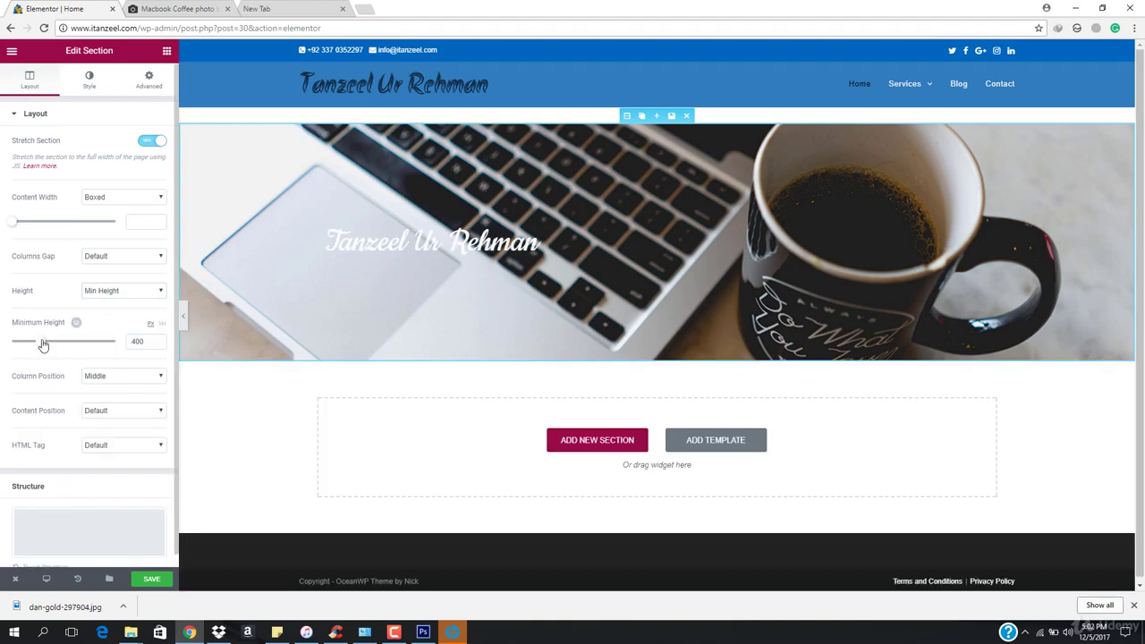
left_click_drag(42, 341, 49, 341)
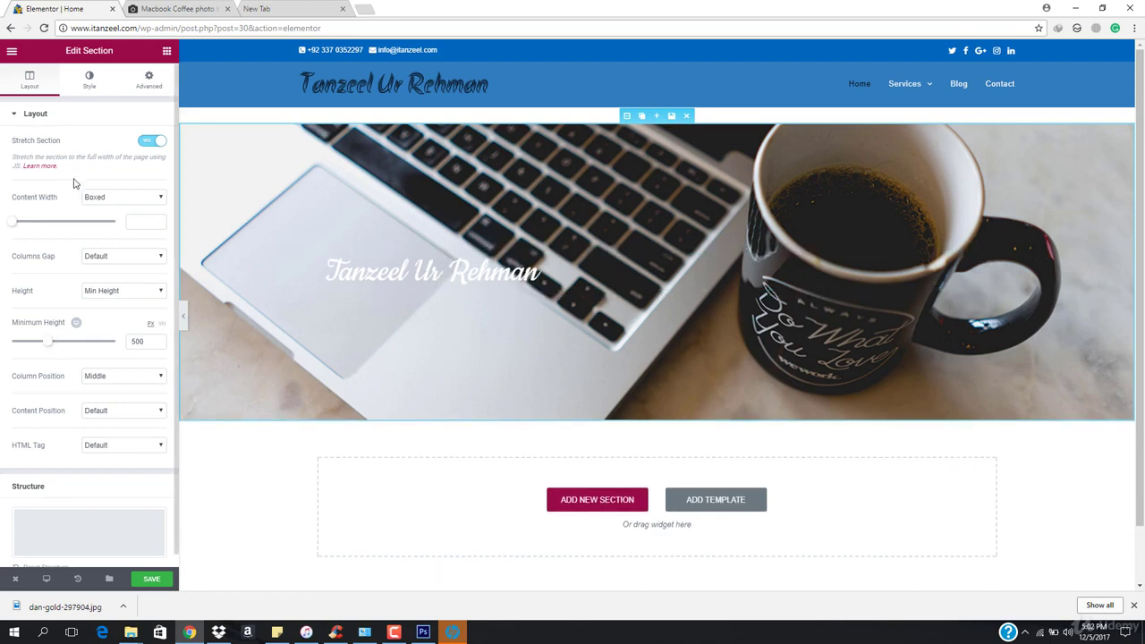
Open the section's background style settings and examine how the fixed background image behaves as the page moves up and down.
left_click(90, 80)
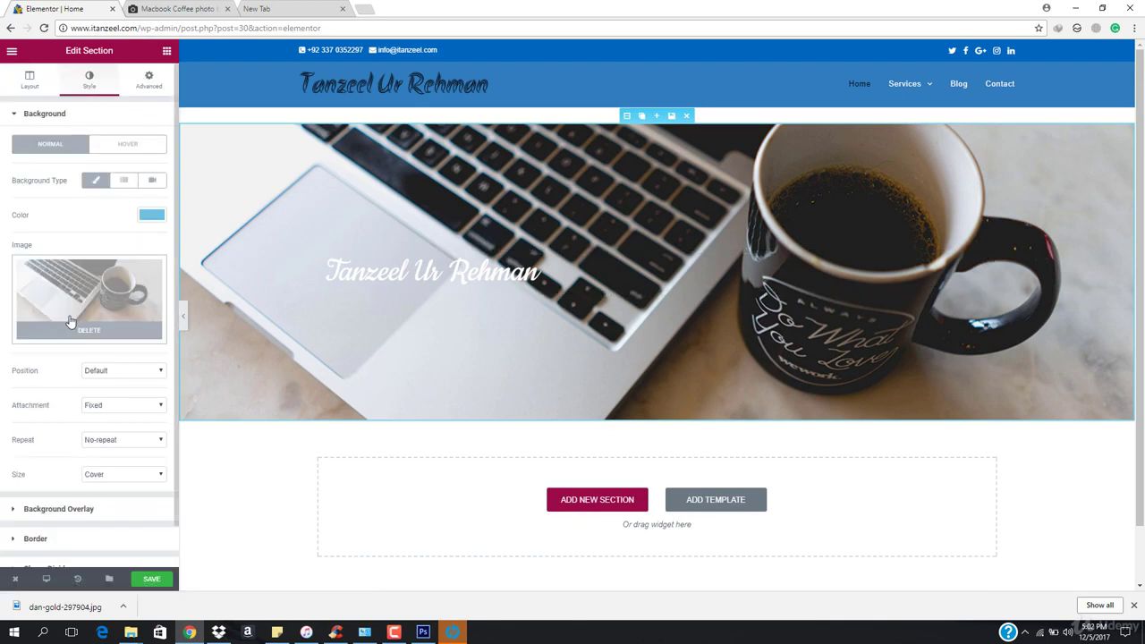
scroll(74, 331, "down", 1)
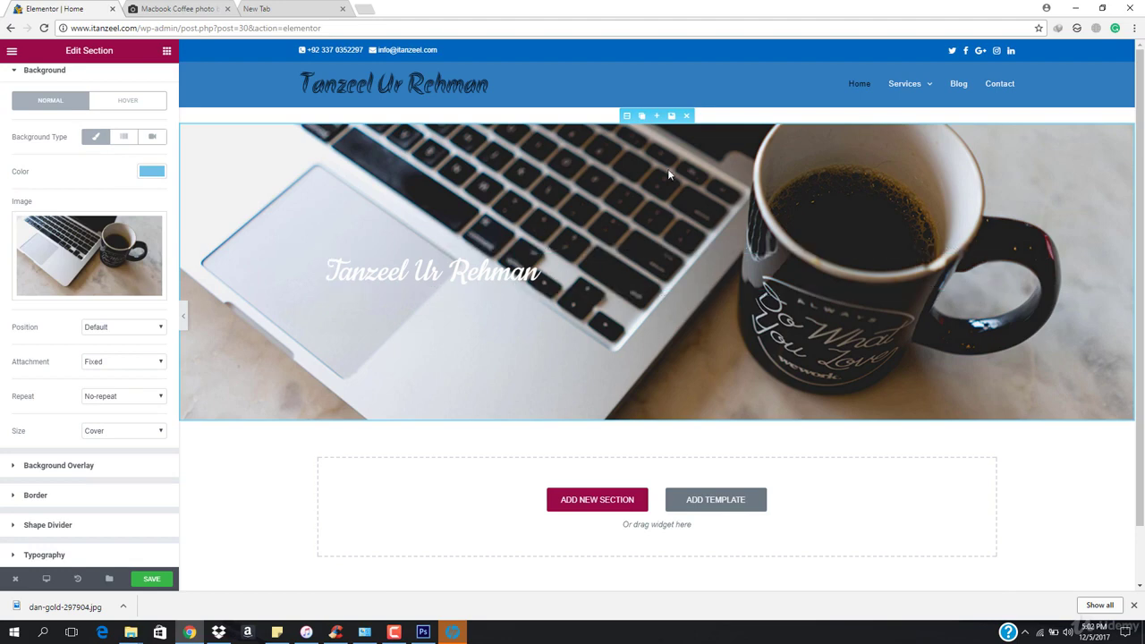
scroll(656, 159, "down", 1)
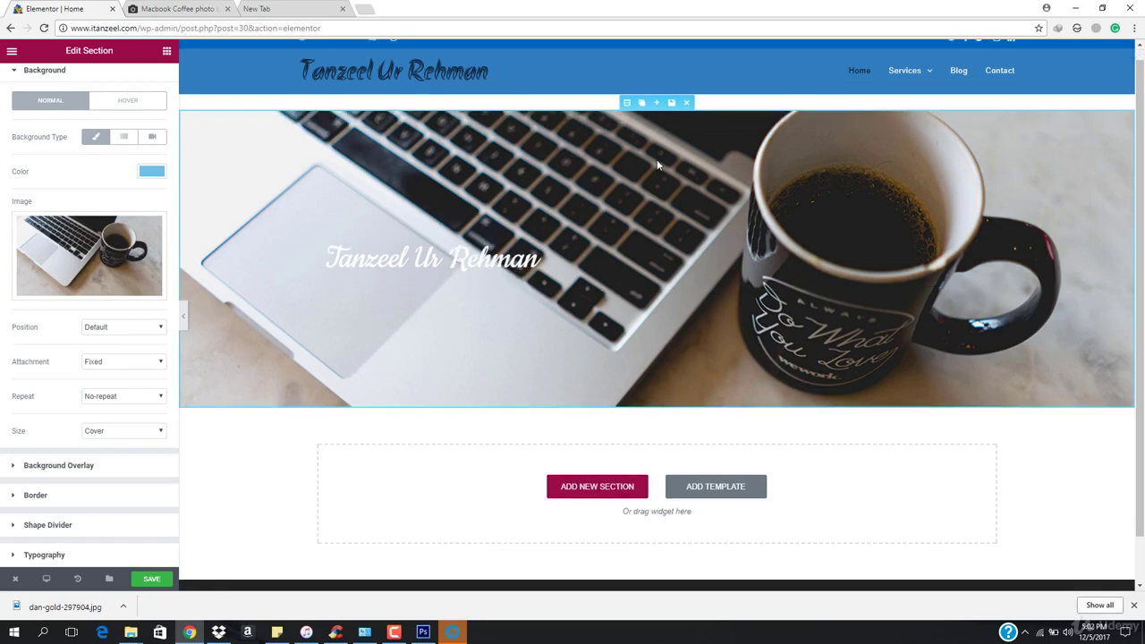
scroll(657, 159, "up", 1)
scroll(657, 159, "down", 1)
scroll(656, 159, "up", 1)
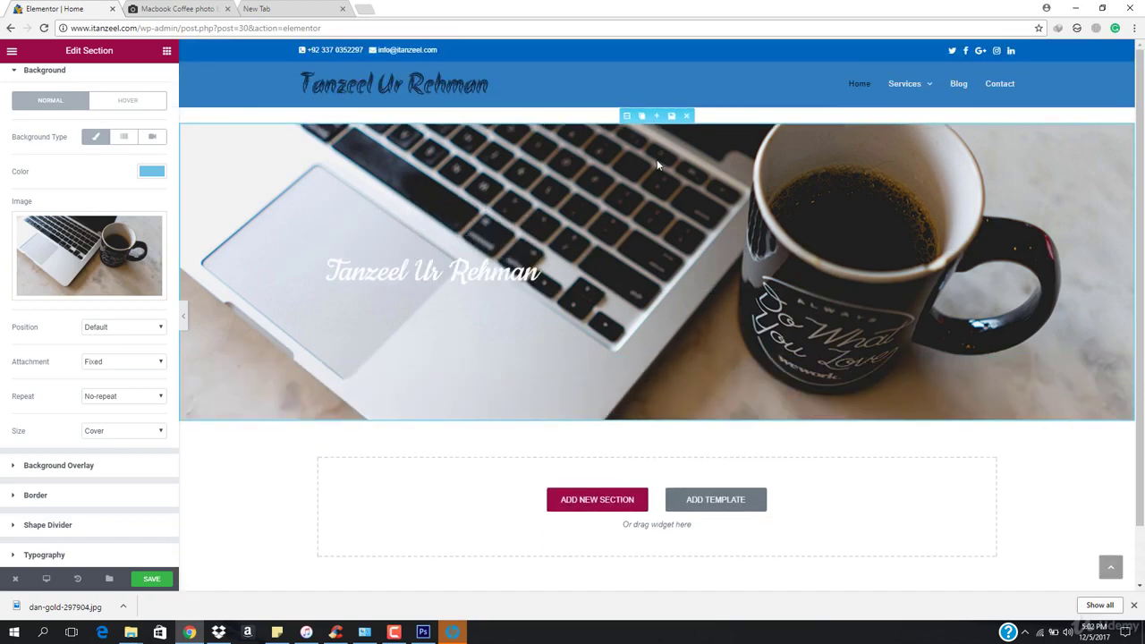
scroll(656, 159, "down", 1)
scroll(657, 159, "up", 1)
scroll(656, 159, "down", 1)
scroll(656, 159, "up", 1)
scroll(658, 167, "down", 1)
scroll(658, 168, "up", 1)
scroll(658, 168, "down", 1)
scroll(657, 167, "up", 1)
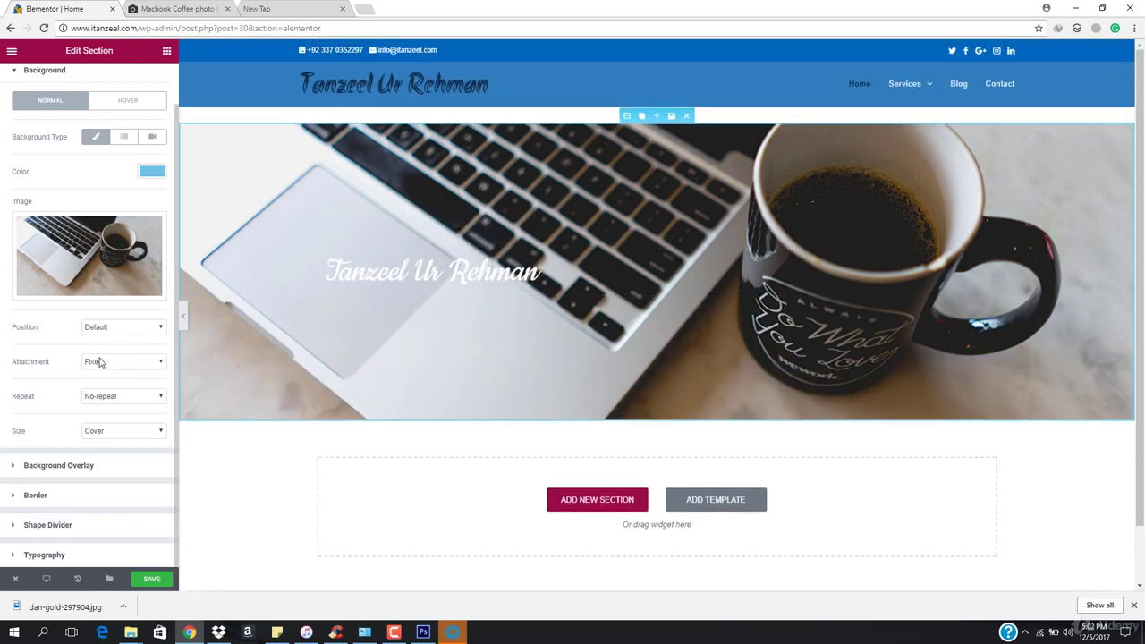
Set the background image's repeat to Default and the section's background overlay type to Classic.
left_click(119, 403)
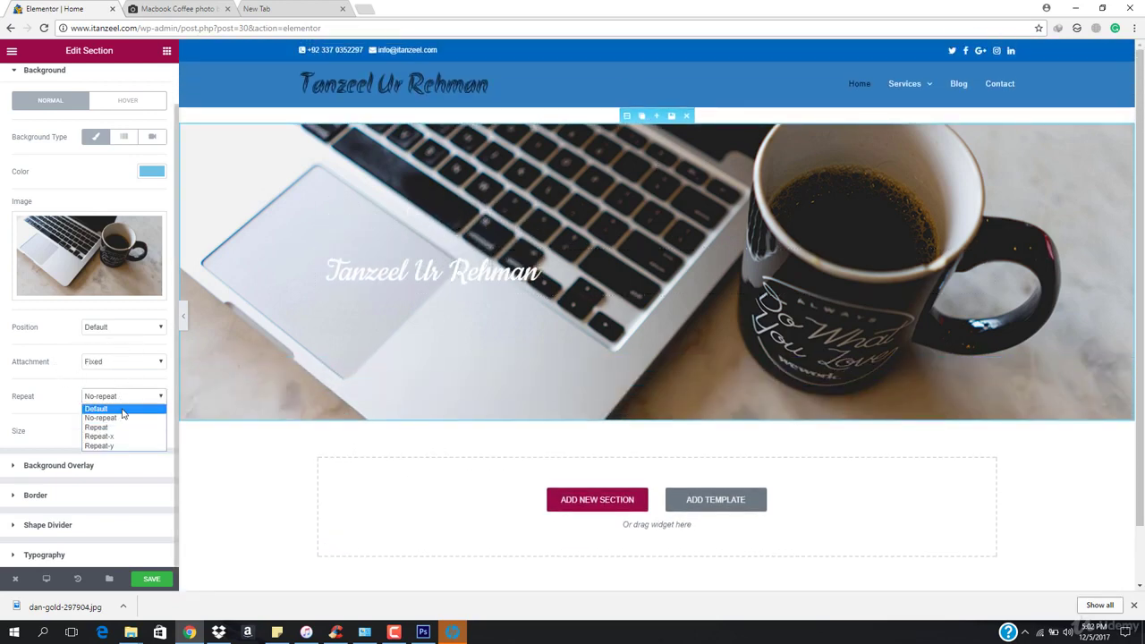
left_click(131, 409)
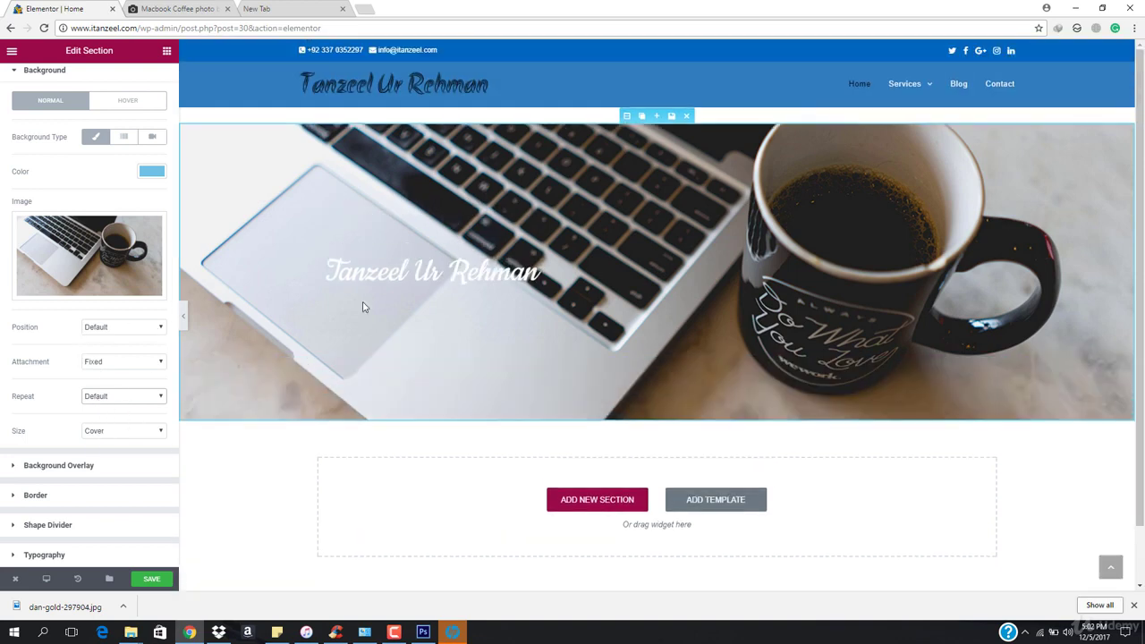
left_click(51, 470)
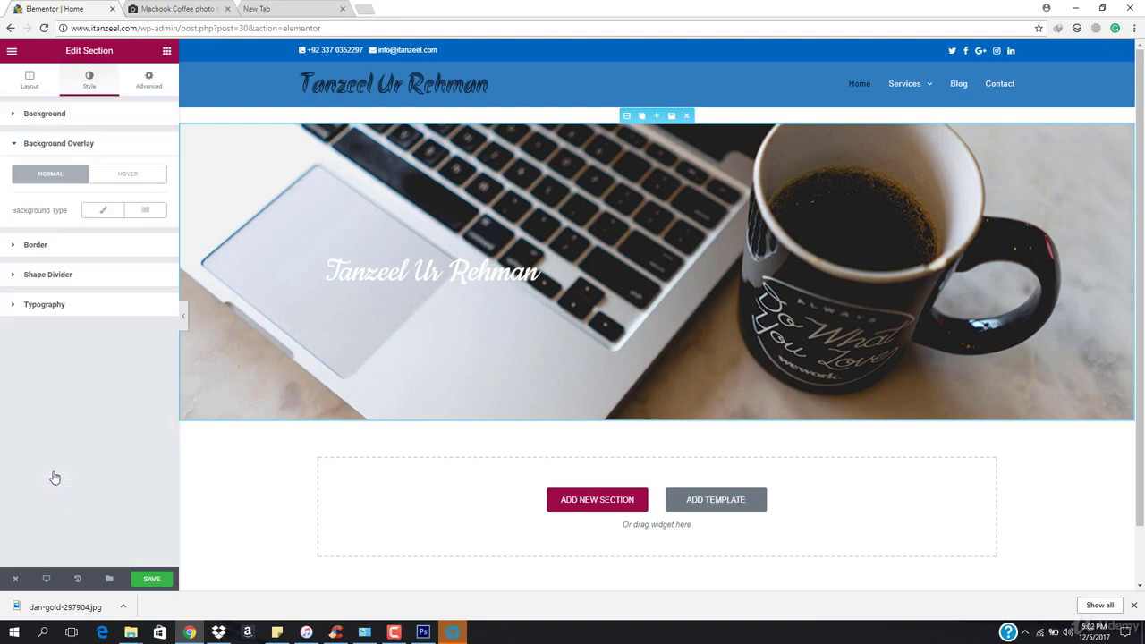
left_click(101, 215)
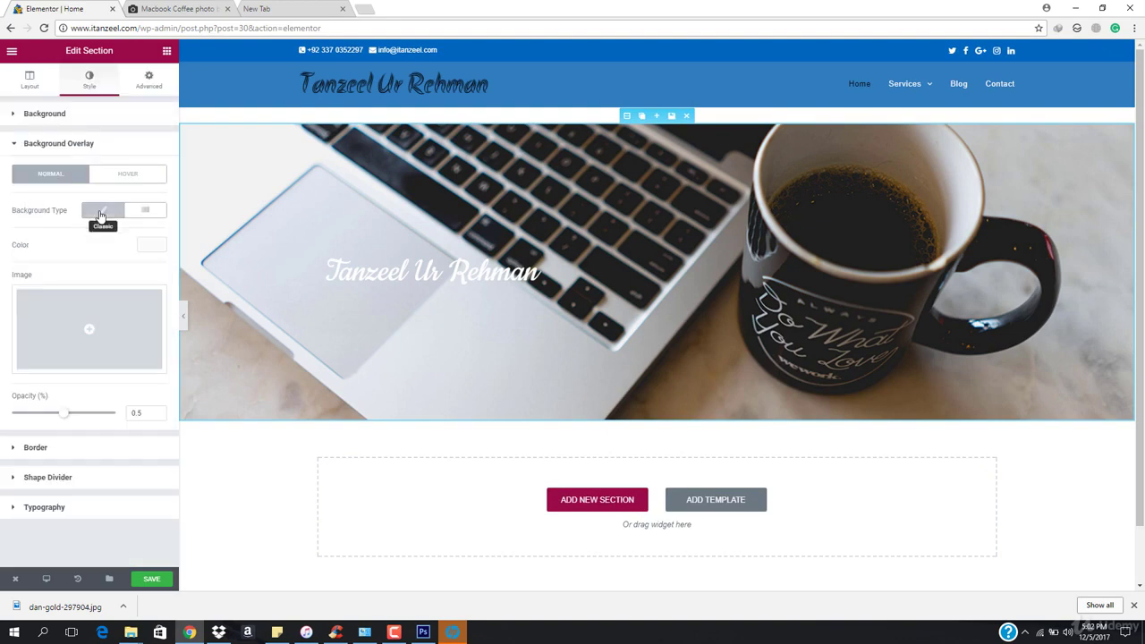
Try the green and light blue presets for the overlay colour and adjust it to the blue #207edb.
left_click(149, 247)
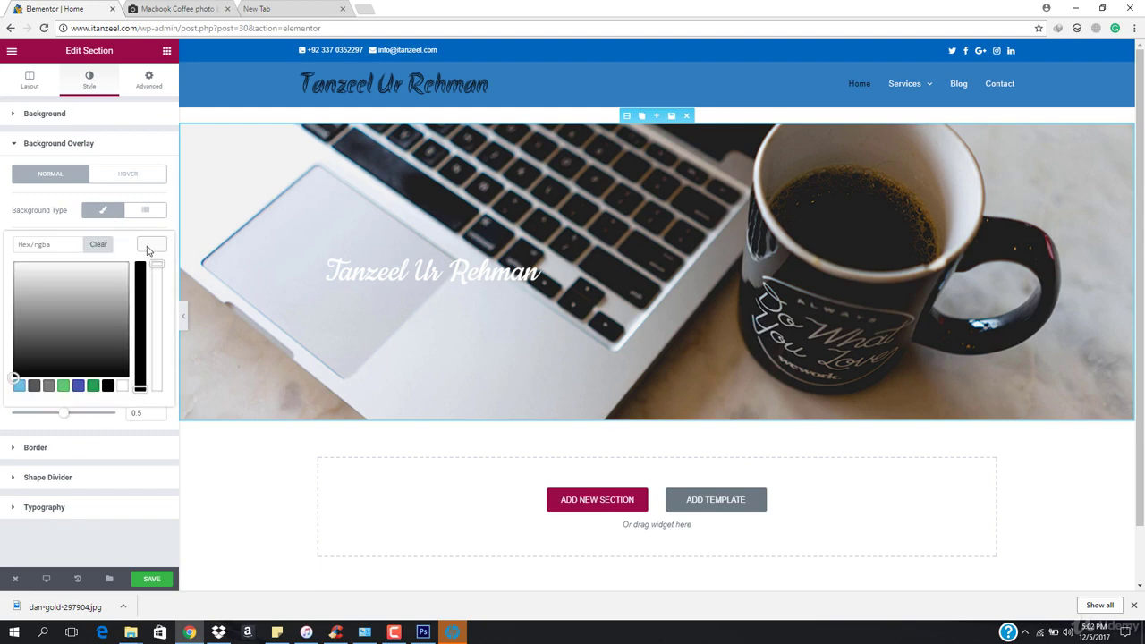
left_click(78, 386)
left_click(94, 387)
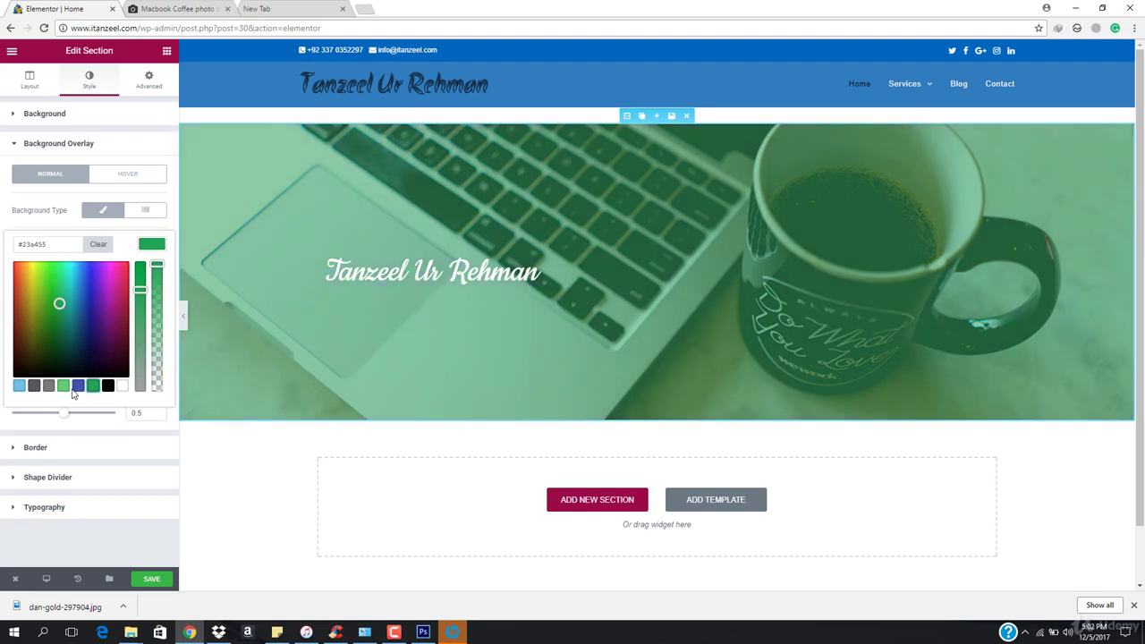
left_click(19, 386)
mouse_move(90, 291)
left_mouse_down()
mouse_move(103, 274)
mouse_move(83, 277)
left_mouse_up()
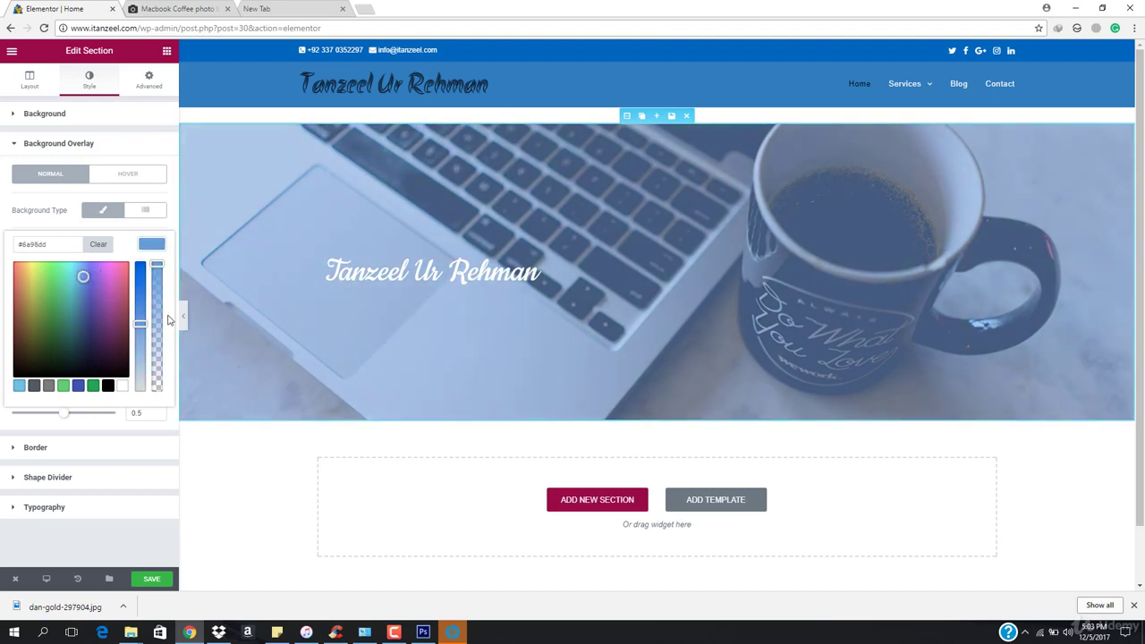
left_click_drag(141, 320, 141, 282)
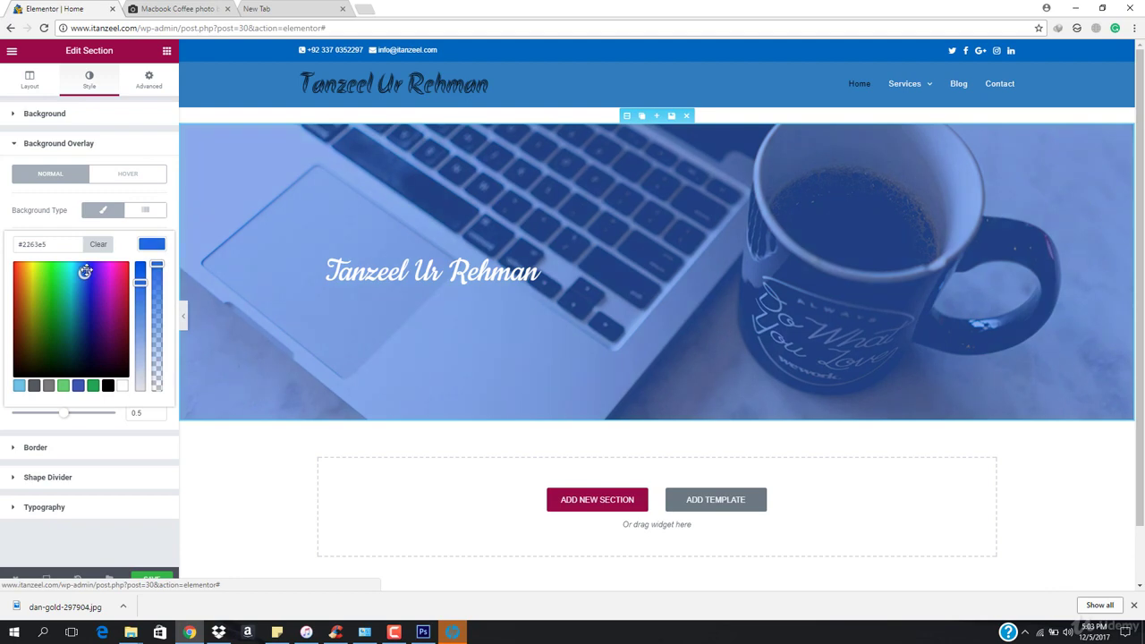
left_click_drag(85, 271, 82, 276)
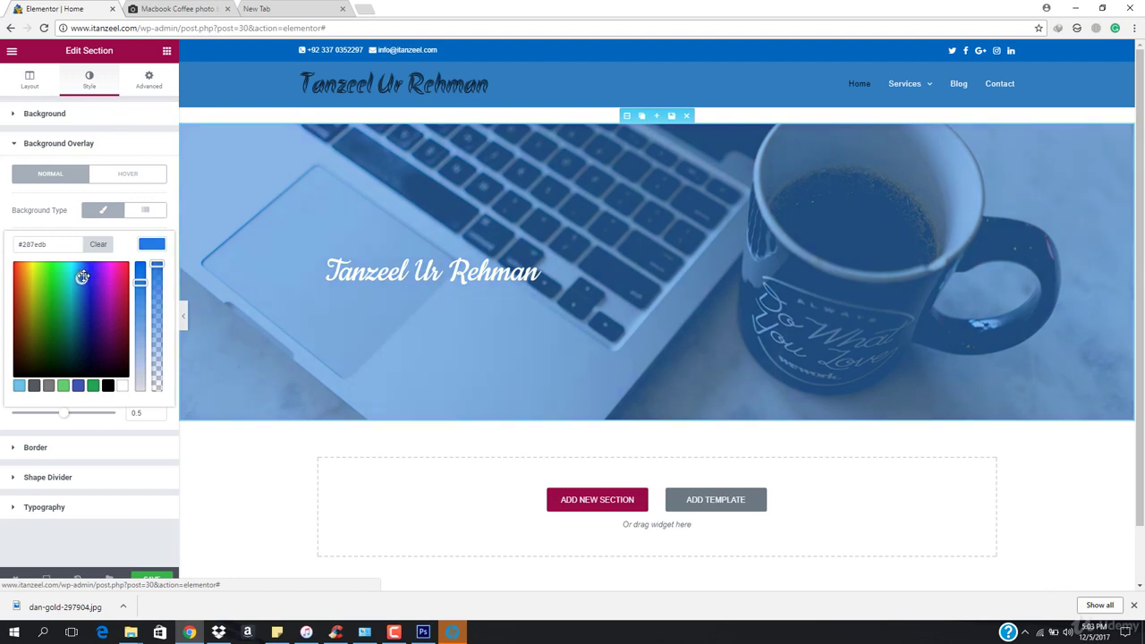
Preview the page without the editing panel and compare the tinted section with the original photo on Unsplash.
left_click(188, 318)
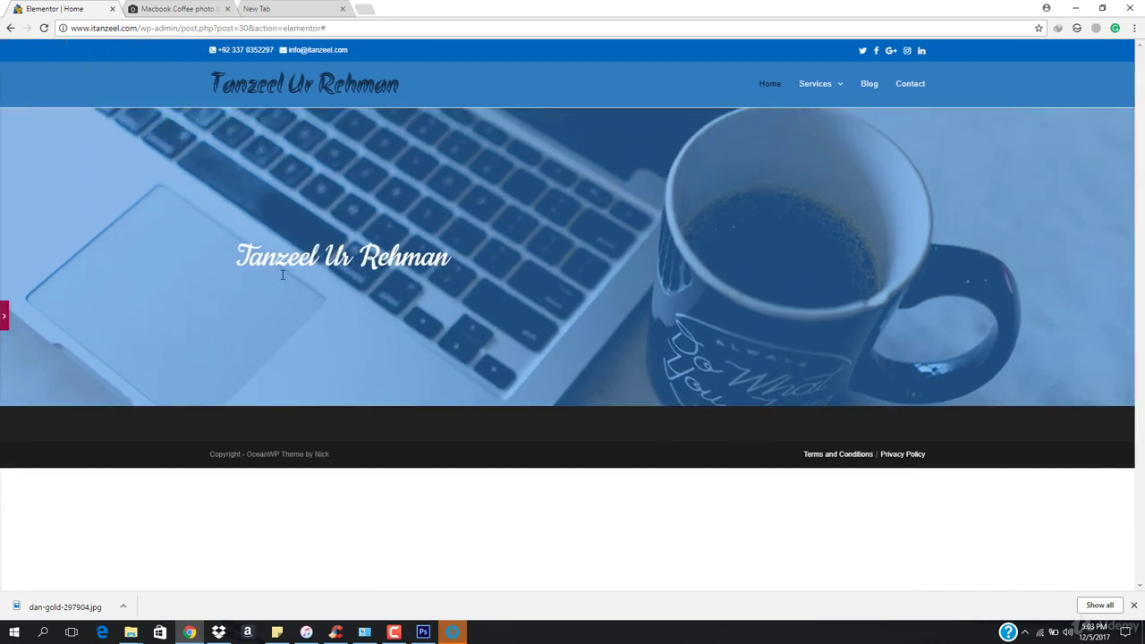
left_click(5, 318)
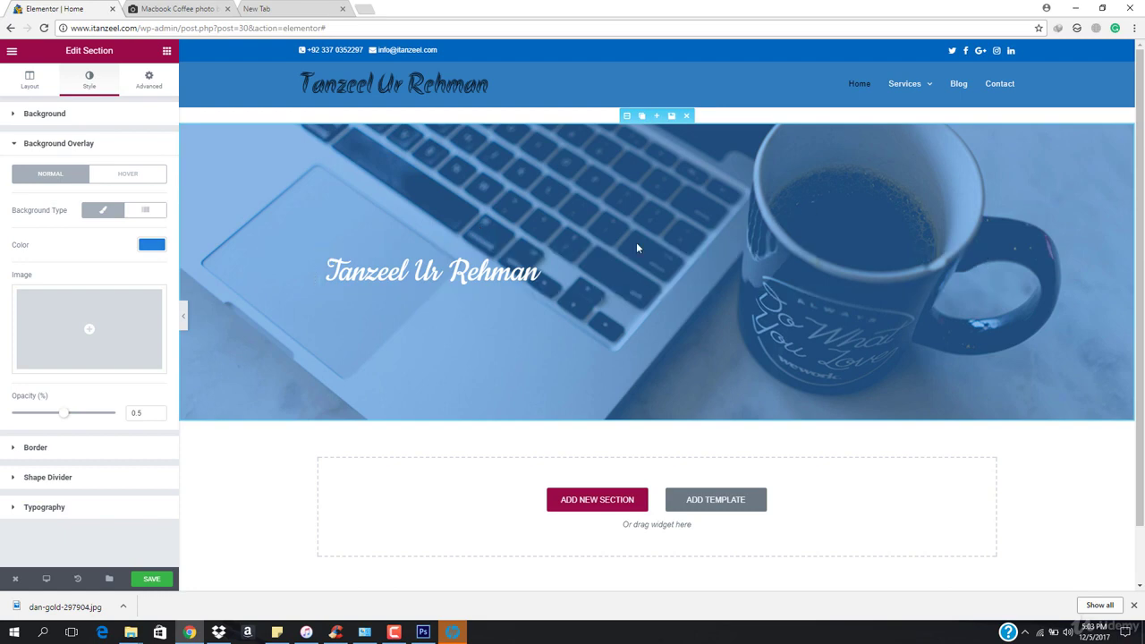
left_click(170, 9)
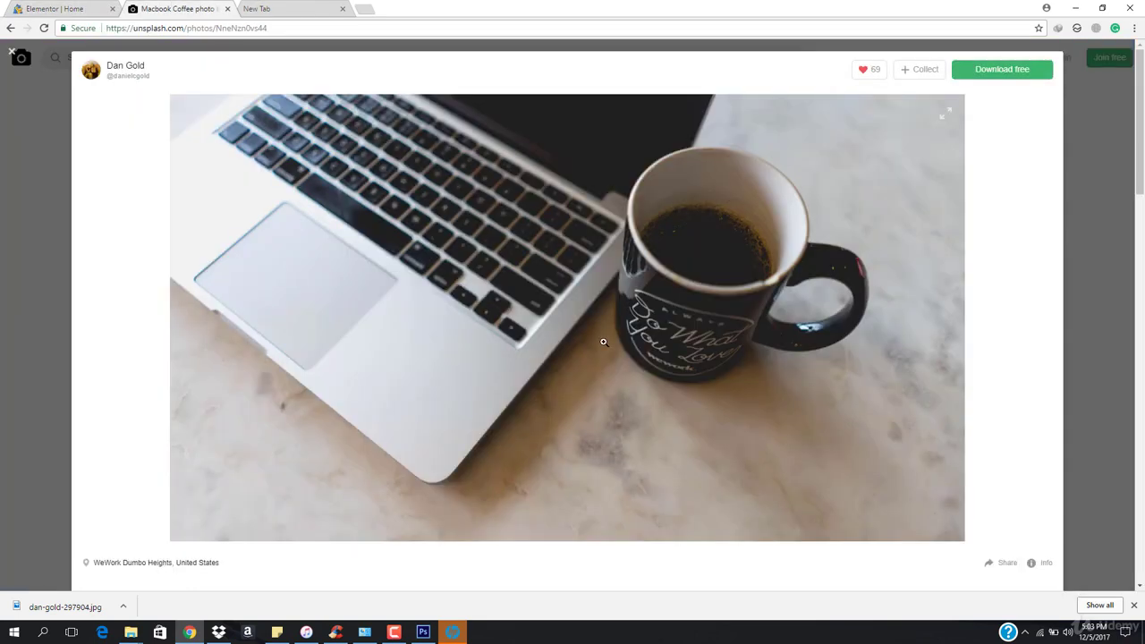
left_click(24, 8)
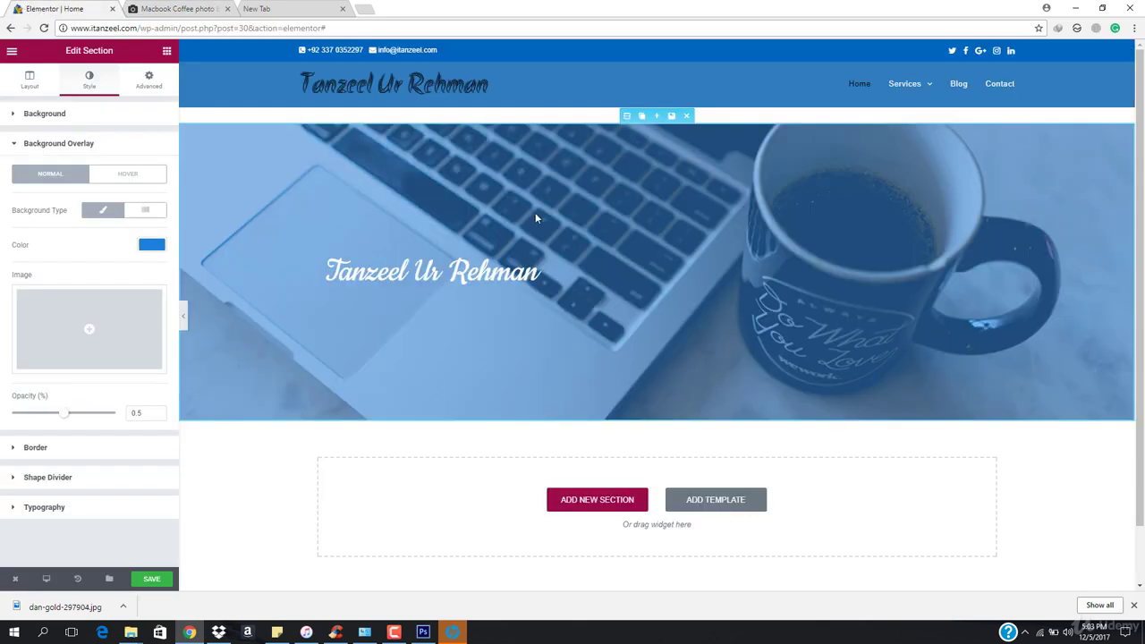
Make the background overlay a more saturated blue and raise its opacity to 0.68.
left_click(151, 246)
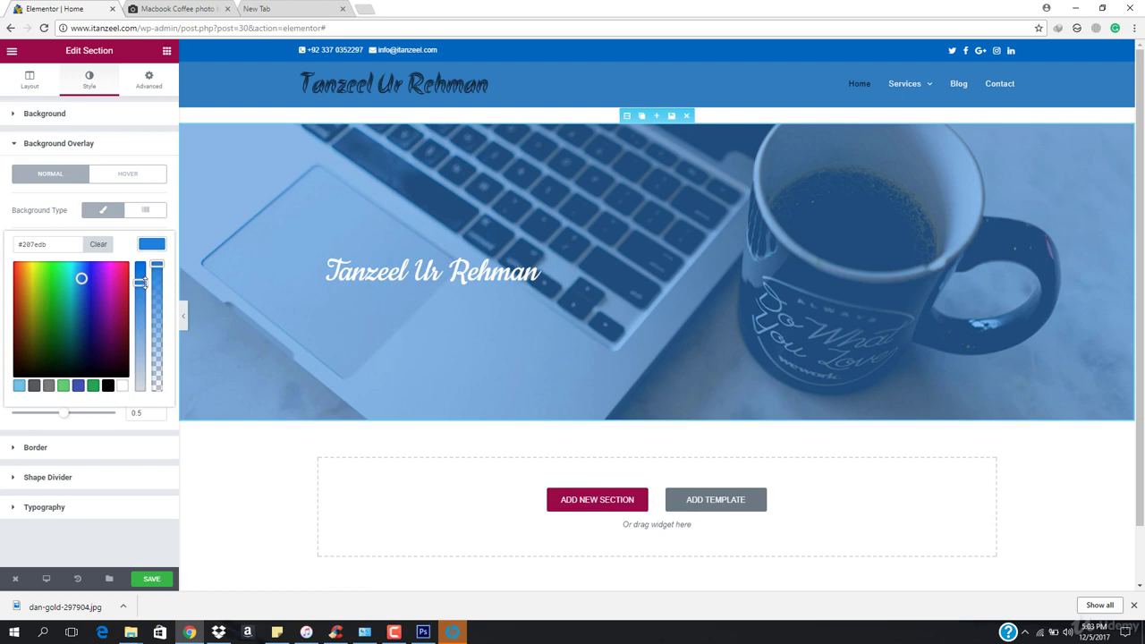
left_click_drag(143, 282, 141, 264)
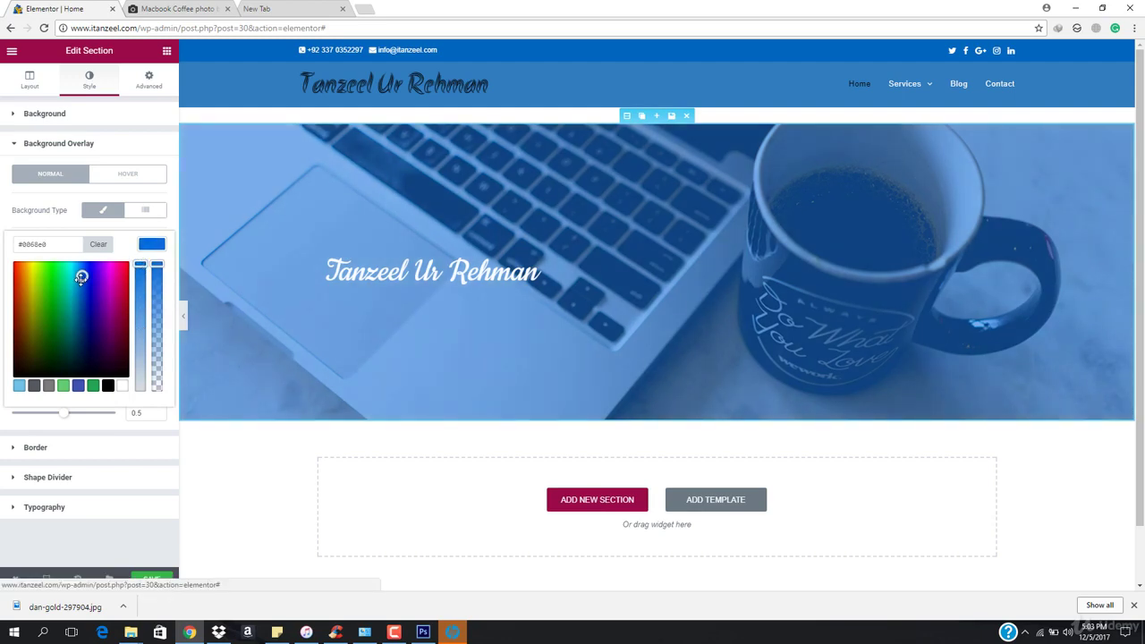
left_click_drag(81, 277, 80, 276)
left_click(148, 253)
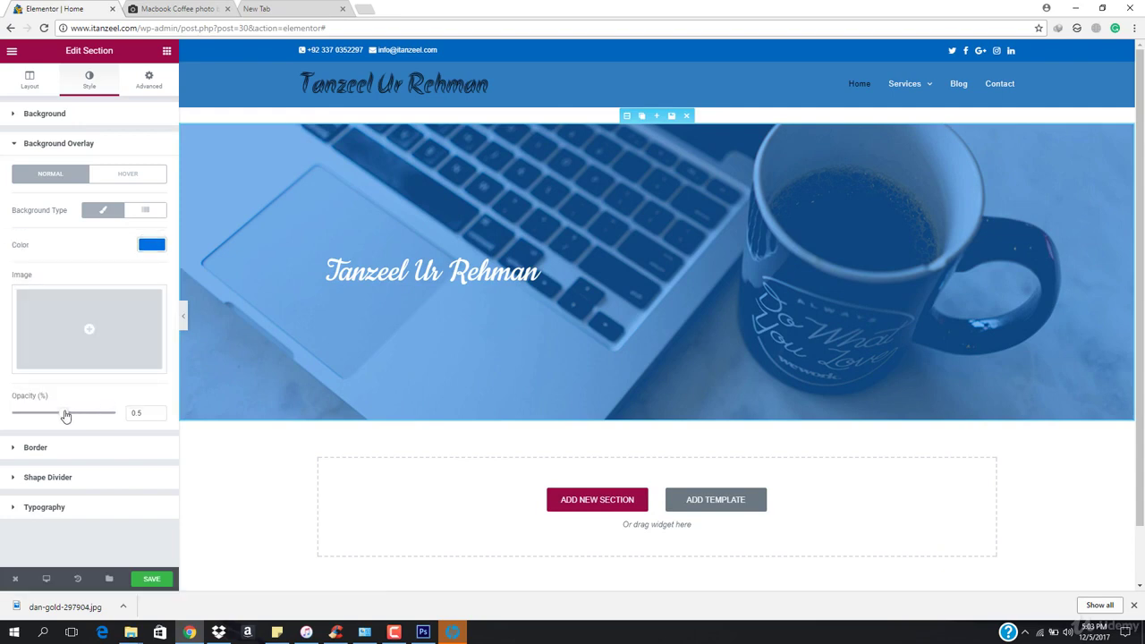
left_click_drag(69, 414, 88, 413)
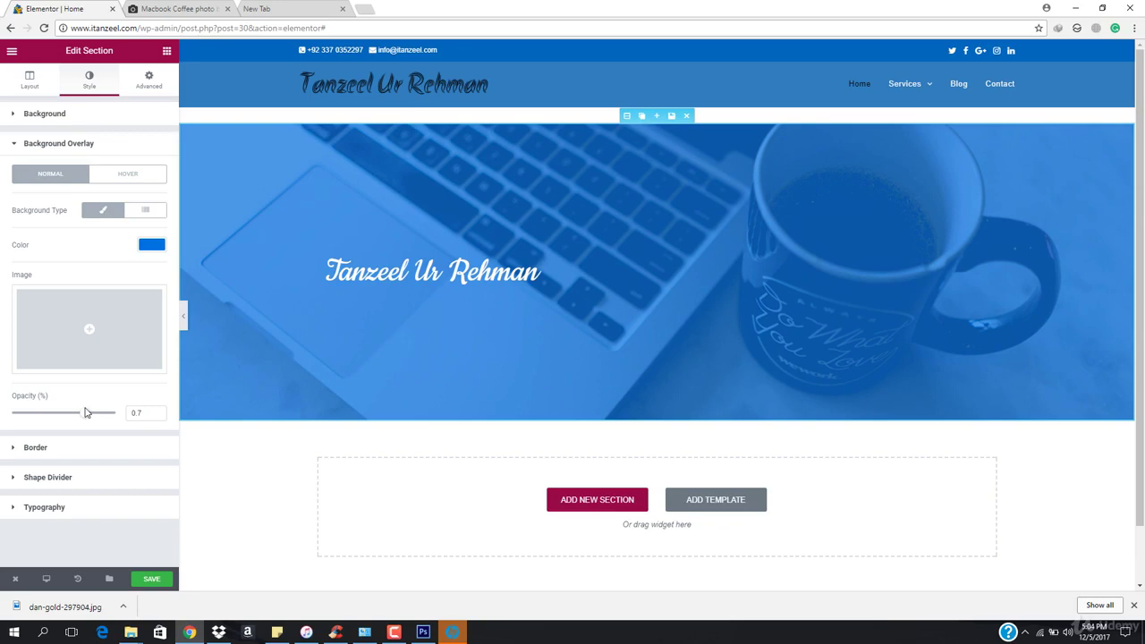
Try black and cyan for the overlay colour and settle on #18a6e2, a more saturated version of the light blue preset.
left_click(149, 246)
left_click_drag(82, 274, 12, 379)
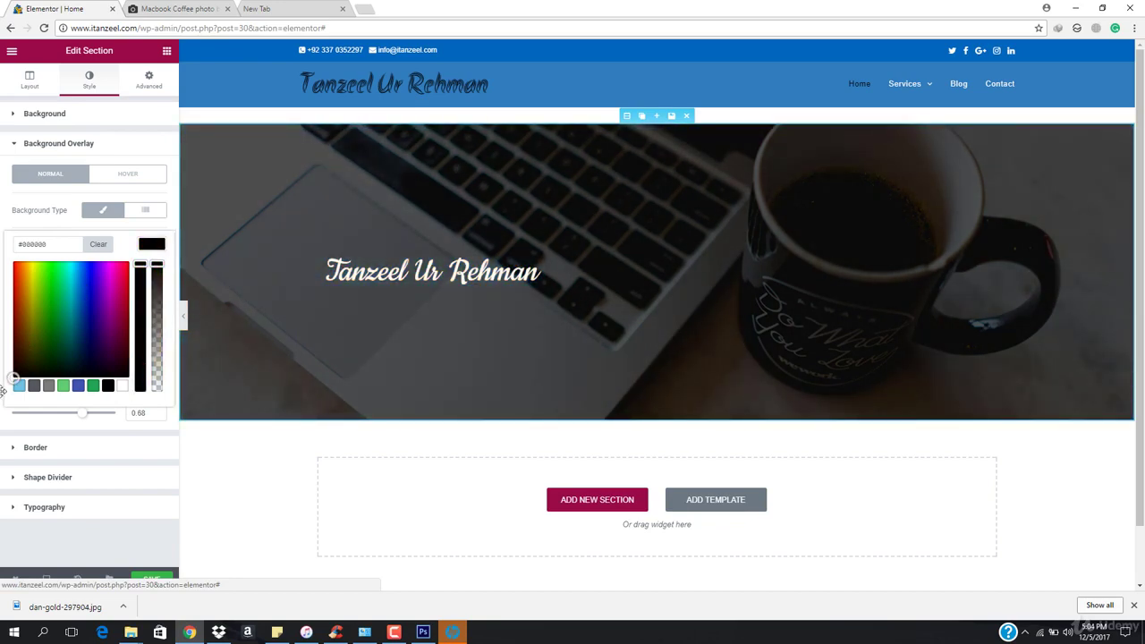
left_click_drag(4, 390, 77, 276)
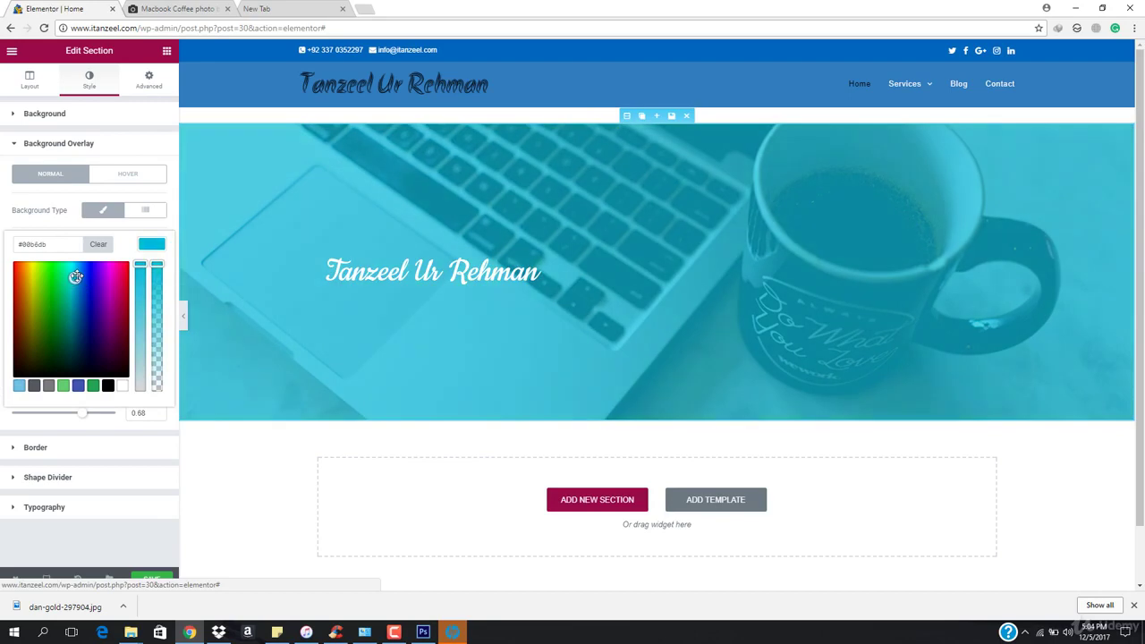
left_click(20, 386)
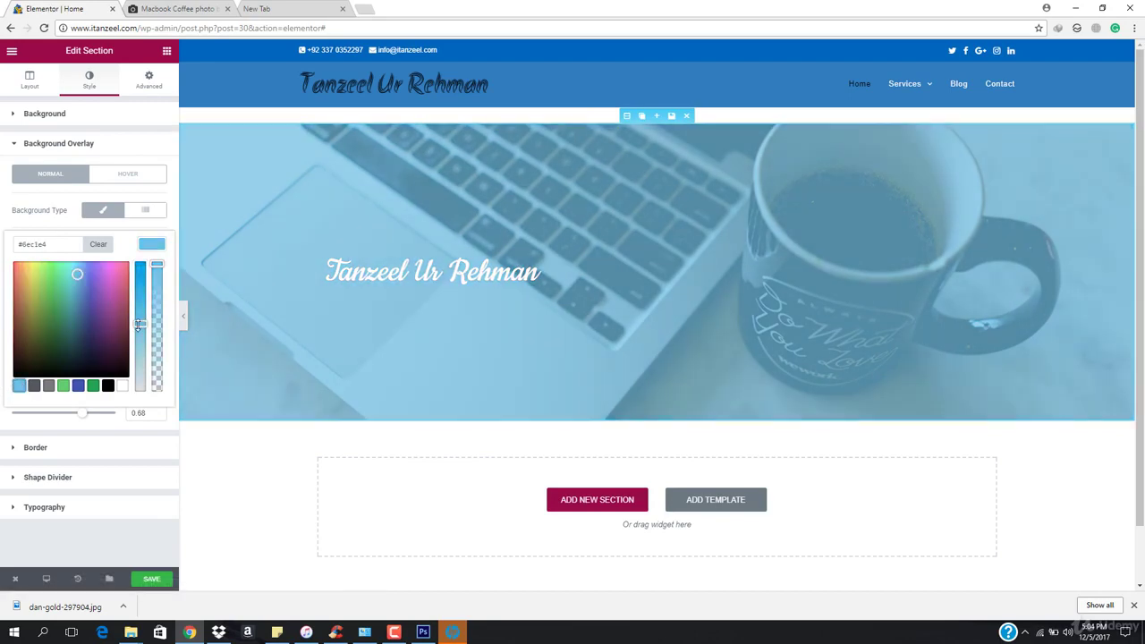
left_click_drag(139, 327, 156, 281)
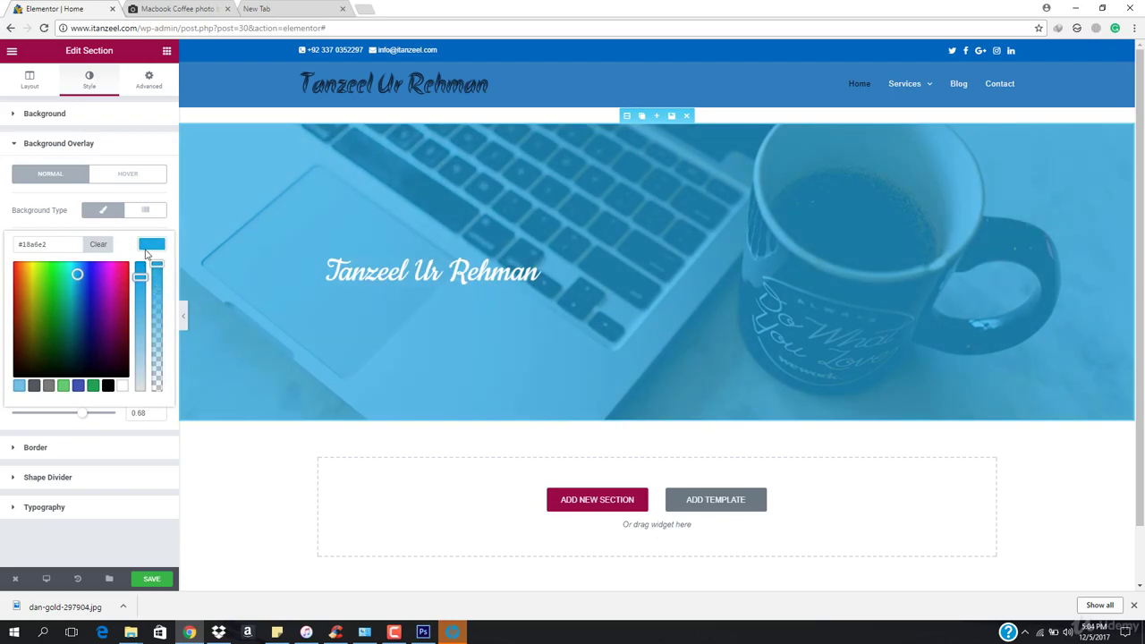
left_click(150, 245)
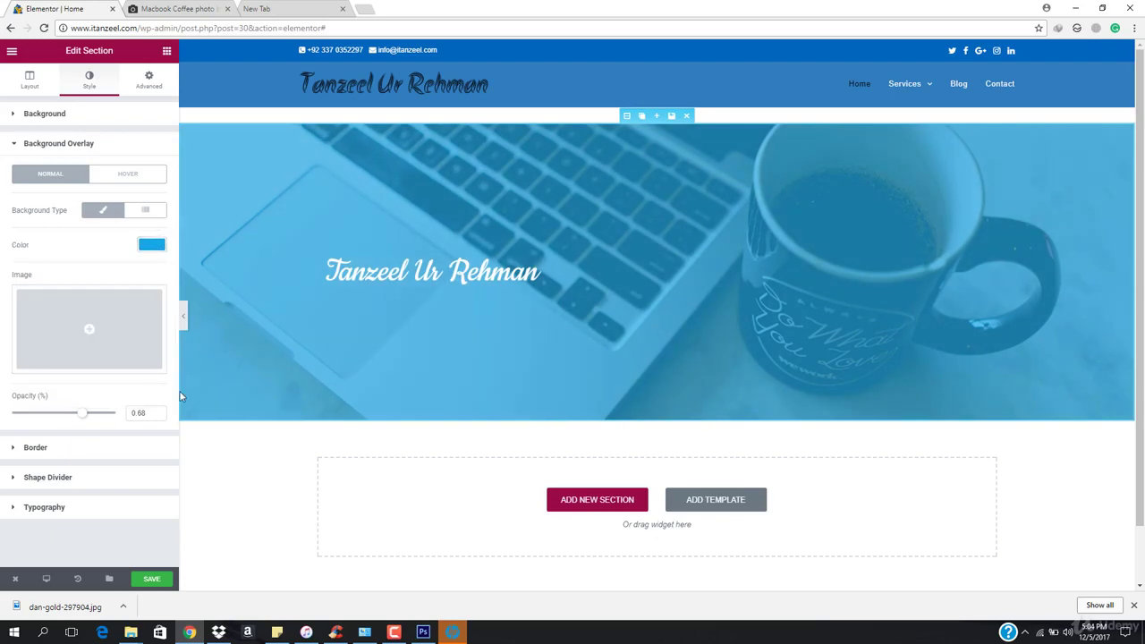
Examine the overlaid section along the page and open the heading widget's content settings.
scroll(560, 295, "down", 1)
scroll(560, 295, "up", 1)
scroll(560, 295, "down", 1)
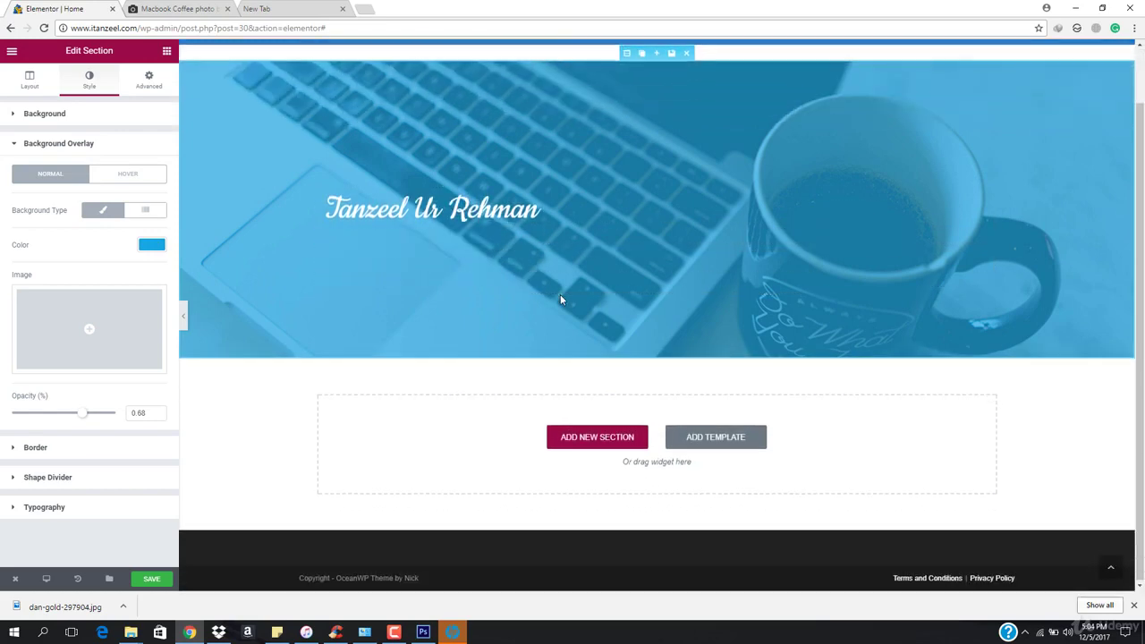
scroll(560, 300, "up", 1)
left_click(455, 272)
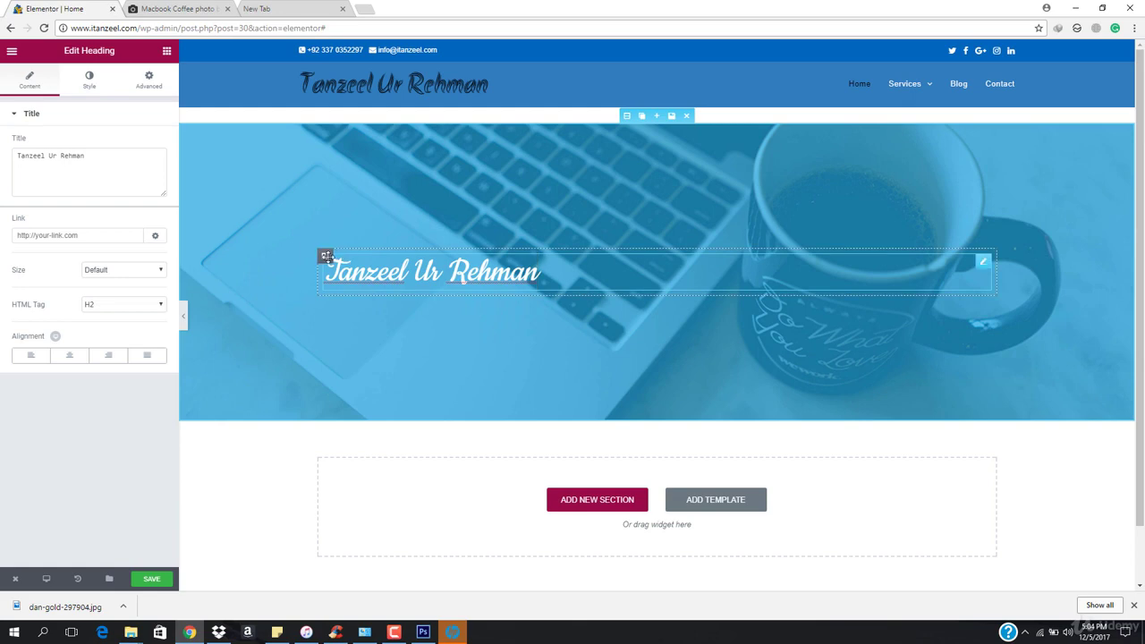
mouse_move(323, 257)
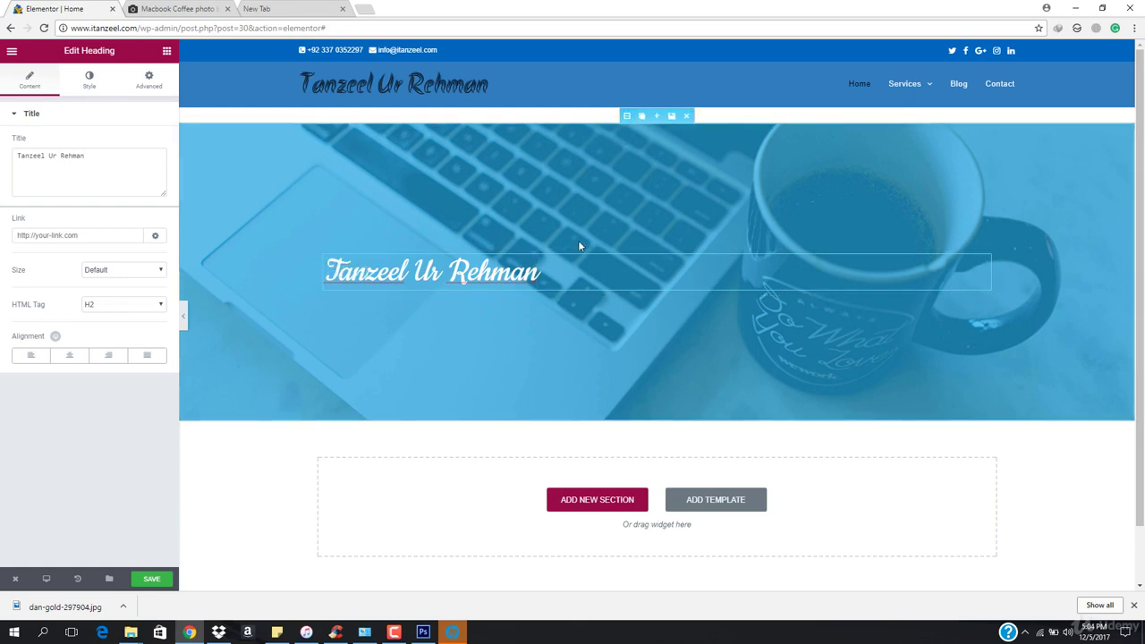
Try the Fit To Screen height on the heading section, previewing it without the editing panel, and switch back to Min Height.
left_click(626, 116)
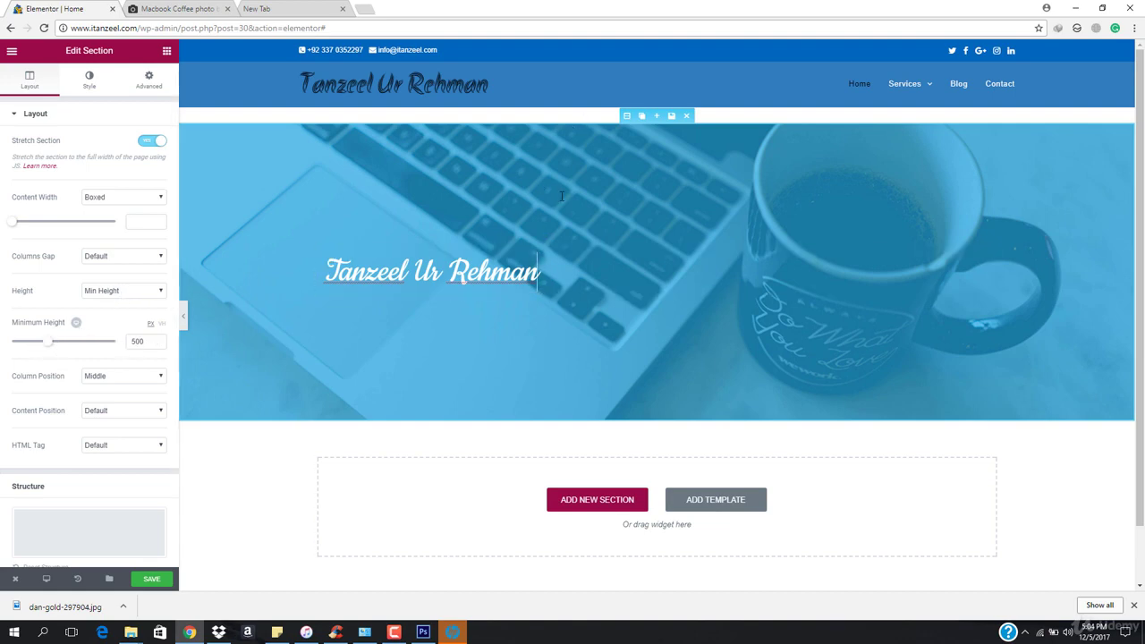
left_click(123, 292)
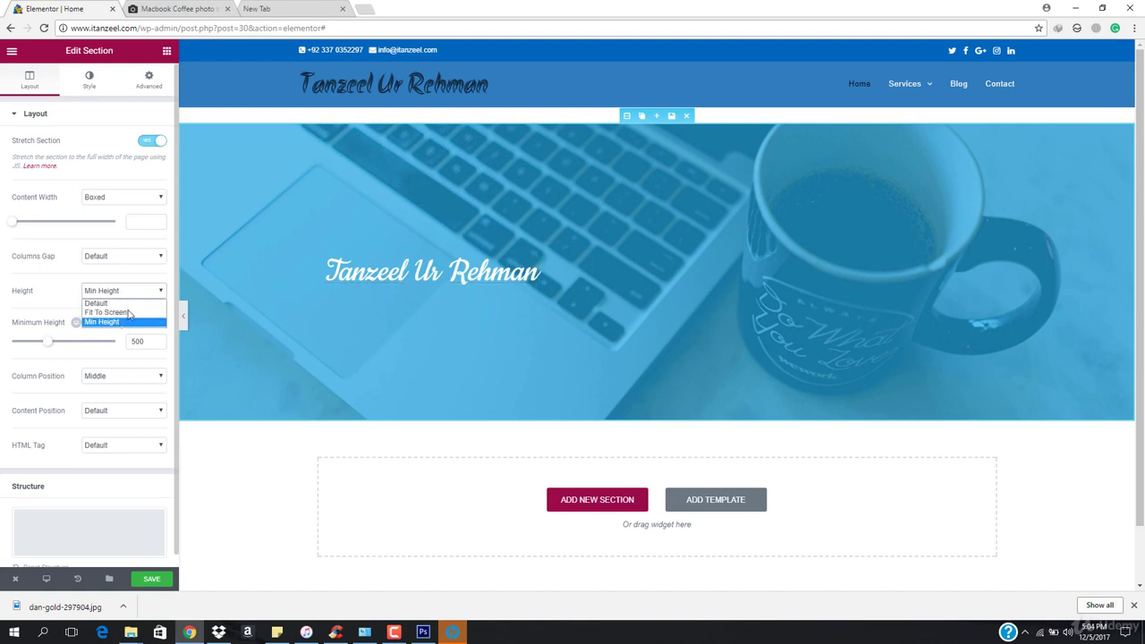
left_click(131, 313)
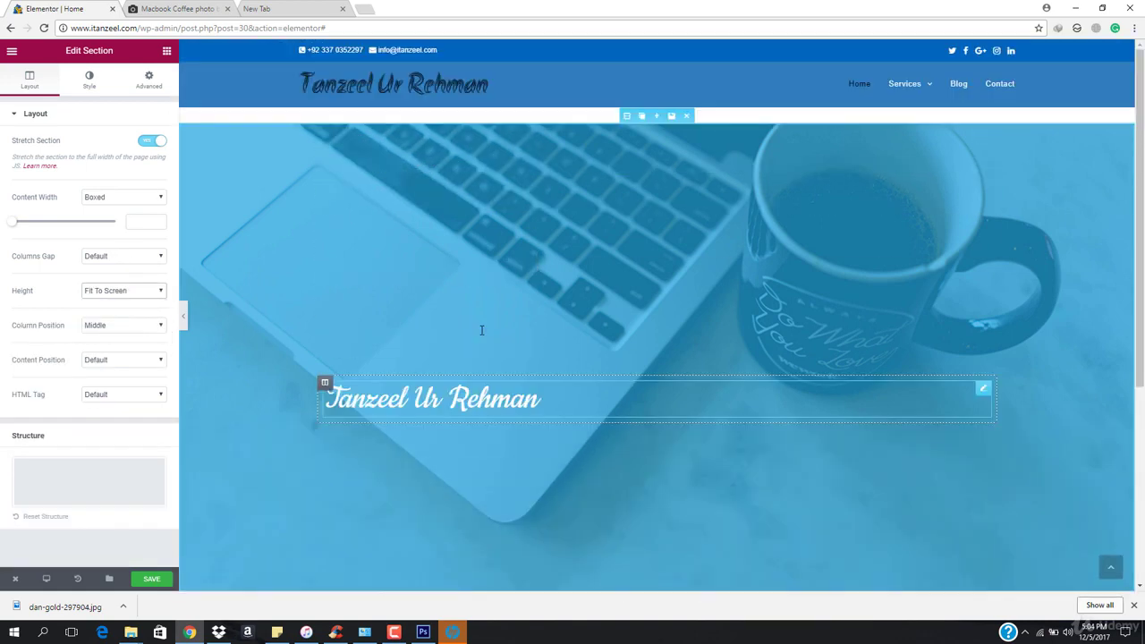
left_click(185, 317)
scroll(527, 335, "down", 1)
scroll(527, 343, "up", 1)
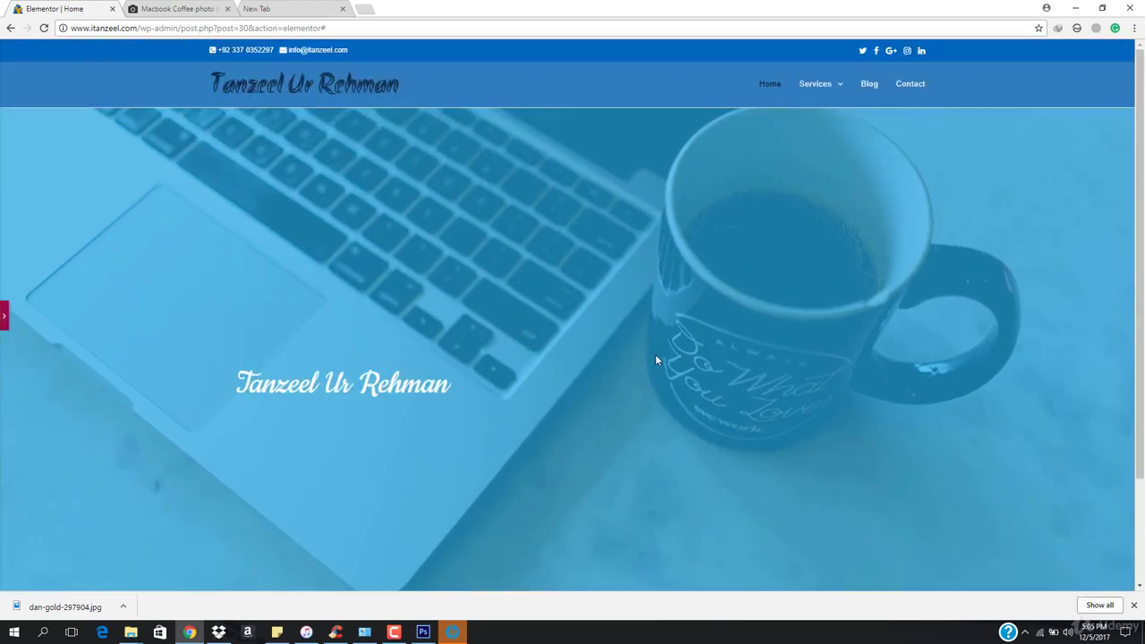
left_click(3, 319)
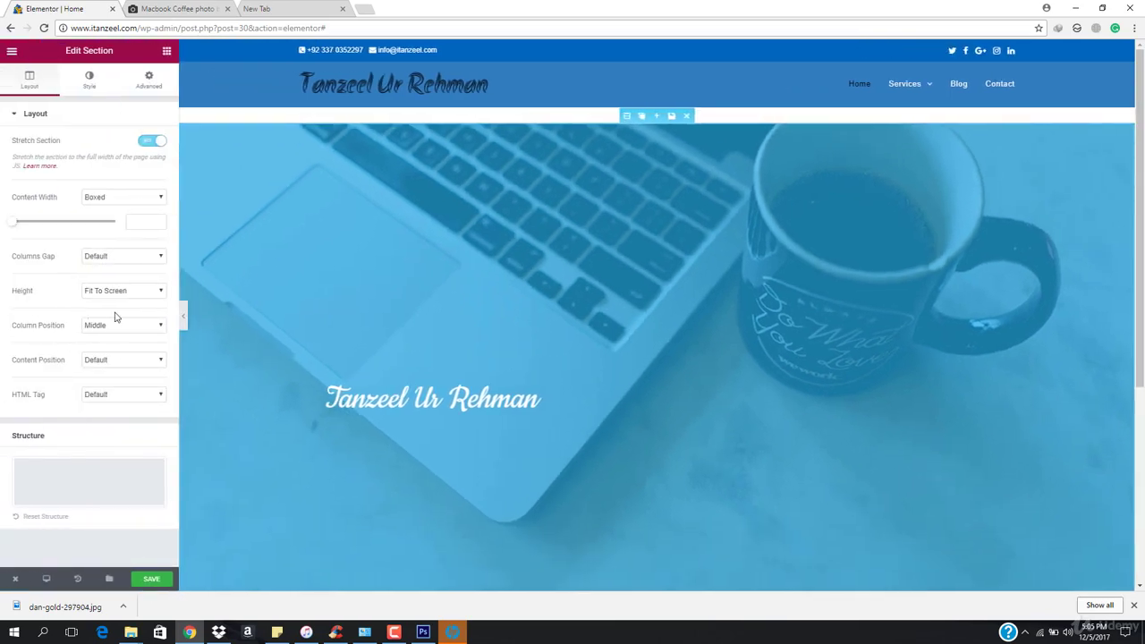
left_click(122, 293)
left_click(113, 322)
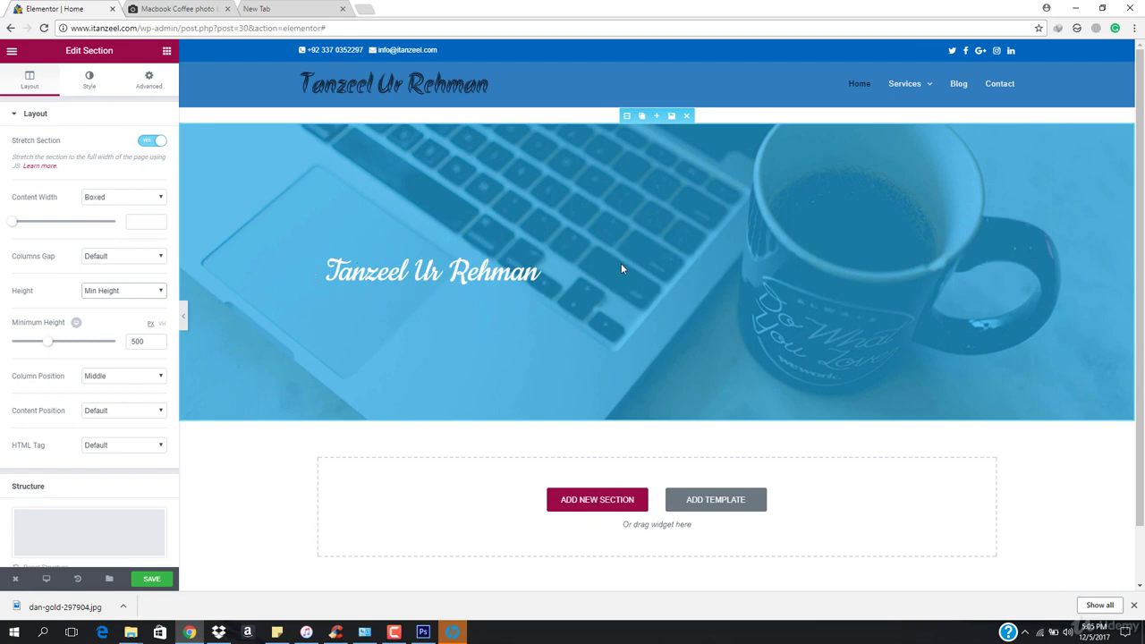
Centre the heading text and change its font family to Acme after trying Verdana.
left_click(420, 271)
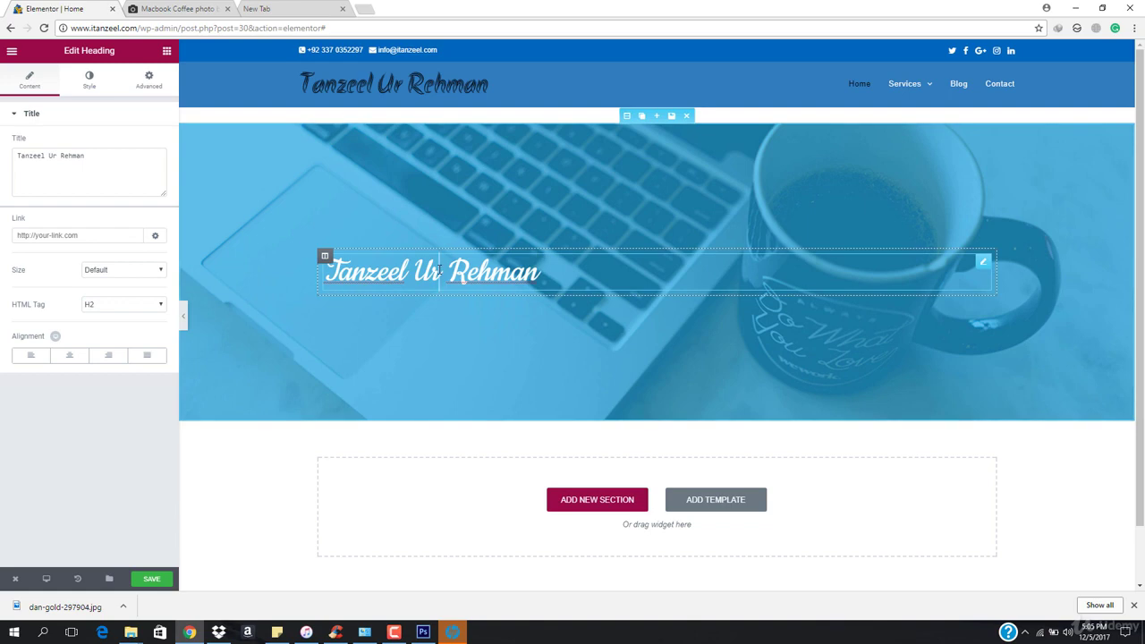
left_click(69, 356)
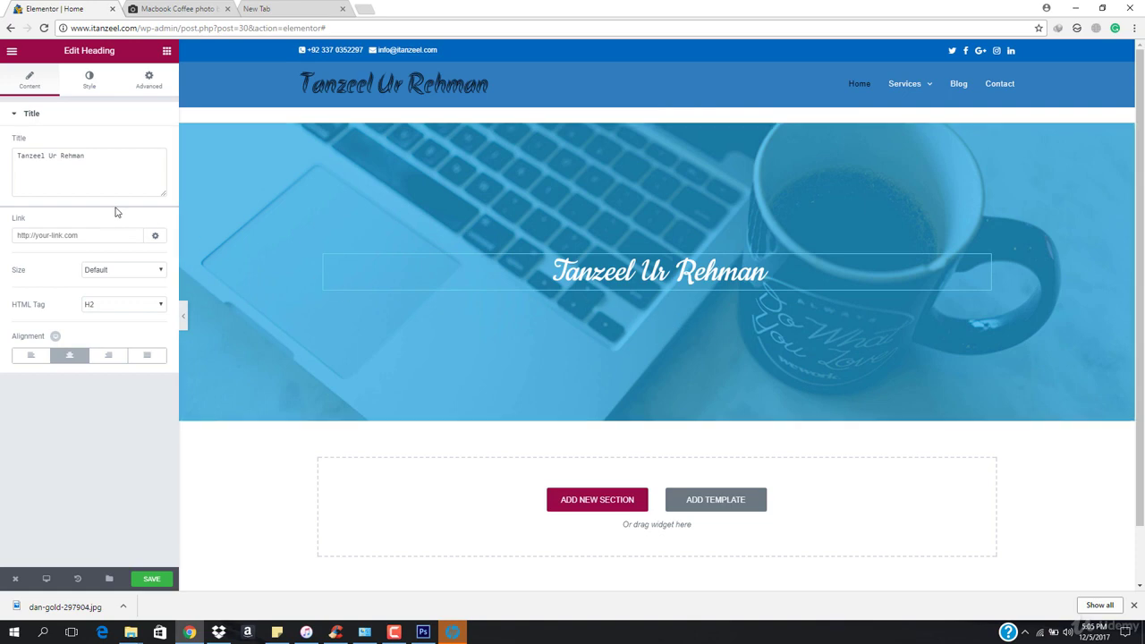
left_click(85, 79)
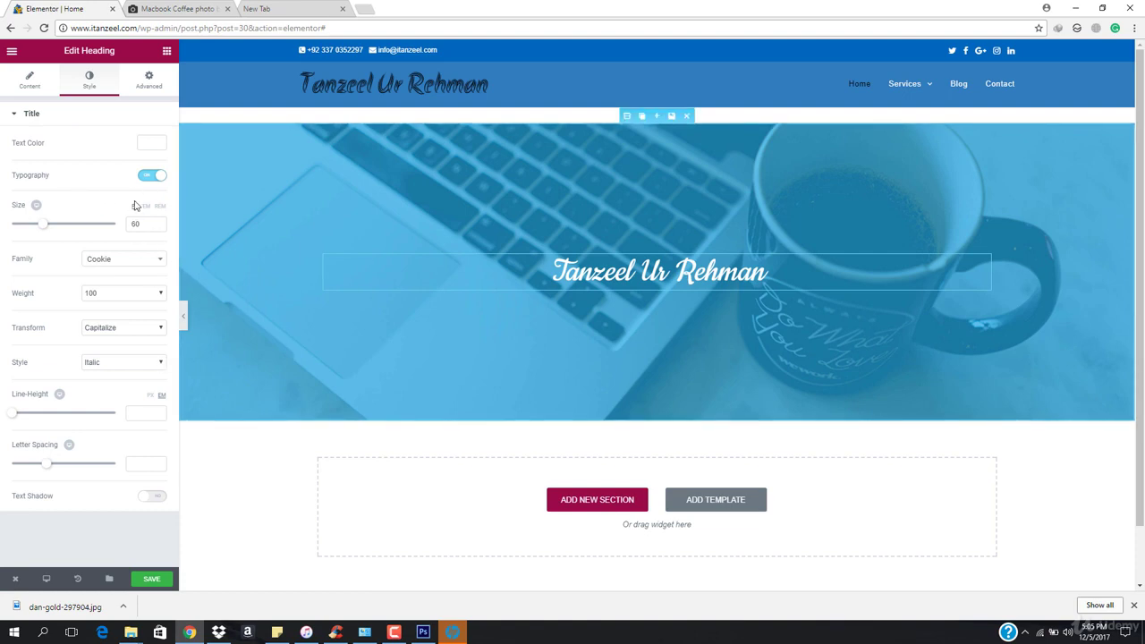
left_click(143, 260)
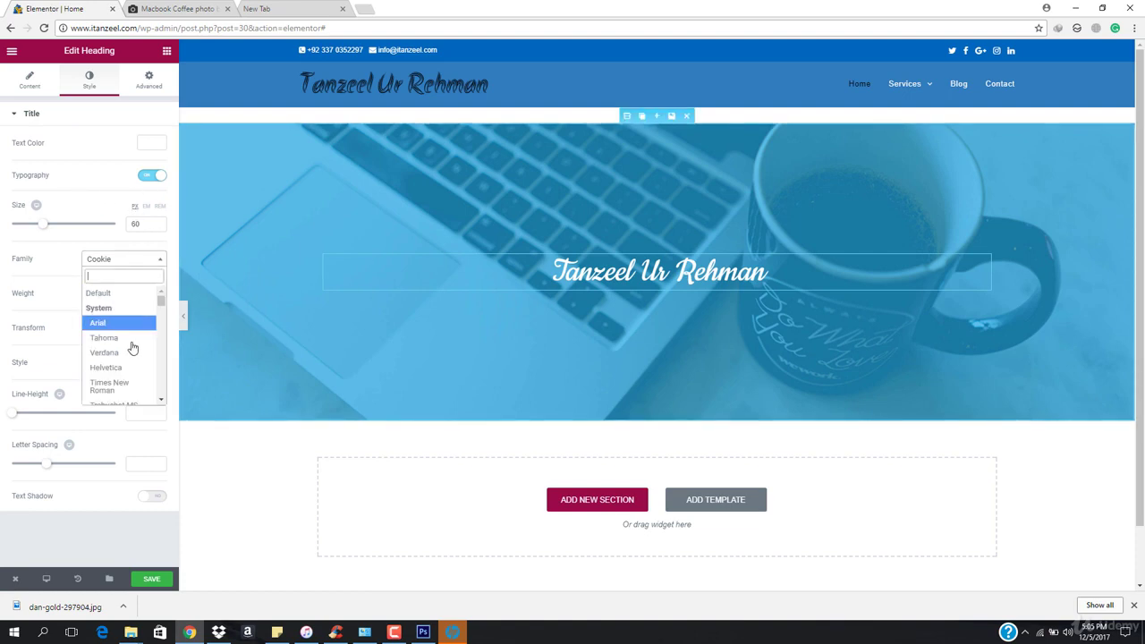
left_click(127, 359)
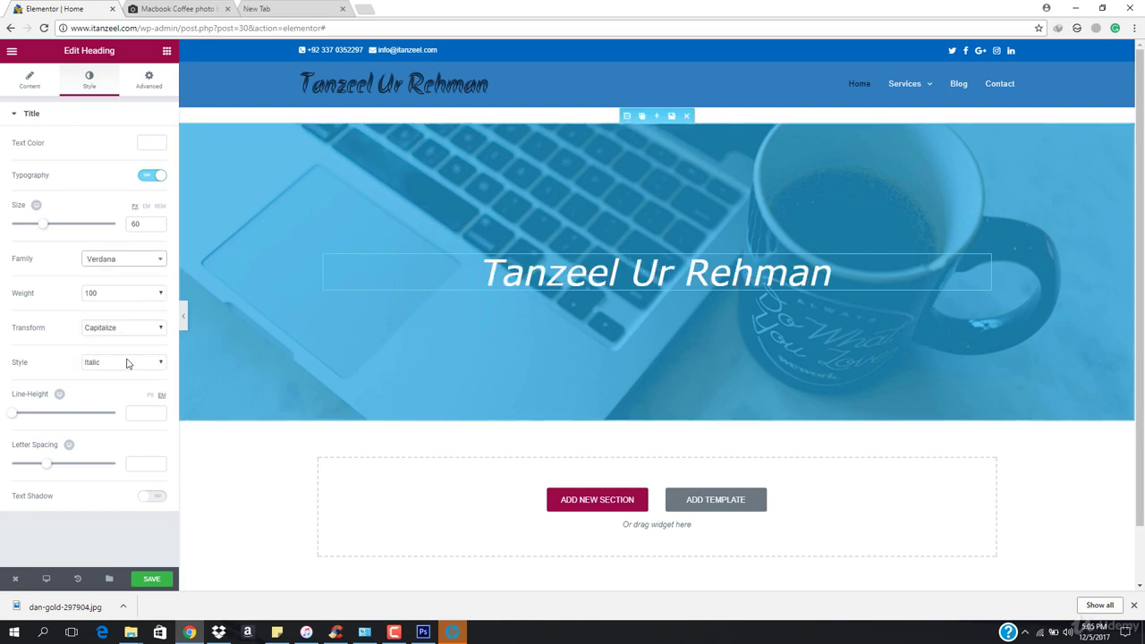
left_click(105, 259)
scroll(126, 375, "down", 3)
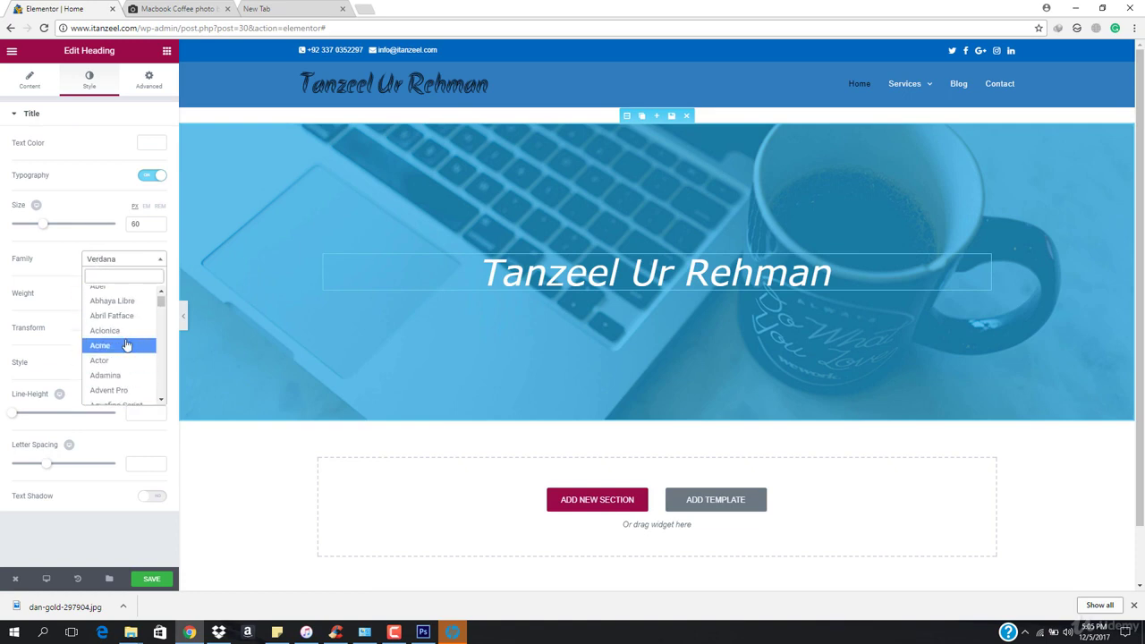
left_click(128, 346)
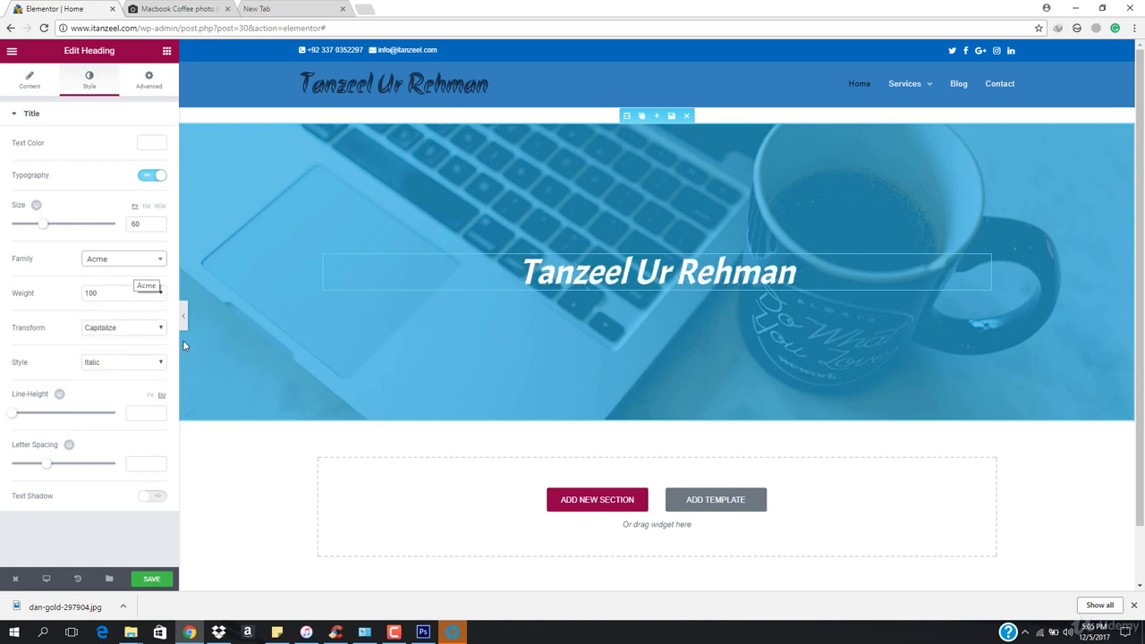
Save the page and preview the centred heading without the editing panel.
left_click(152, 579)
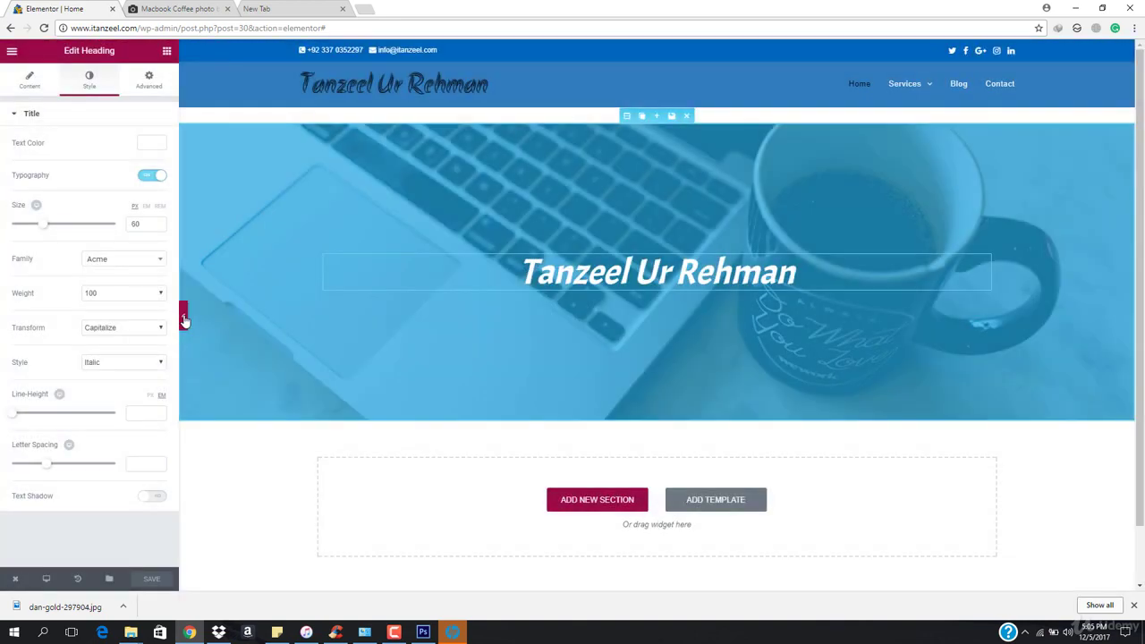
left_click(180, 317)
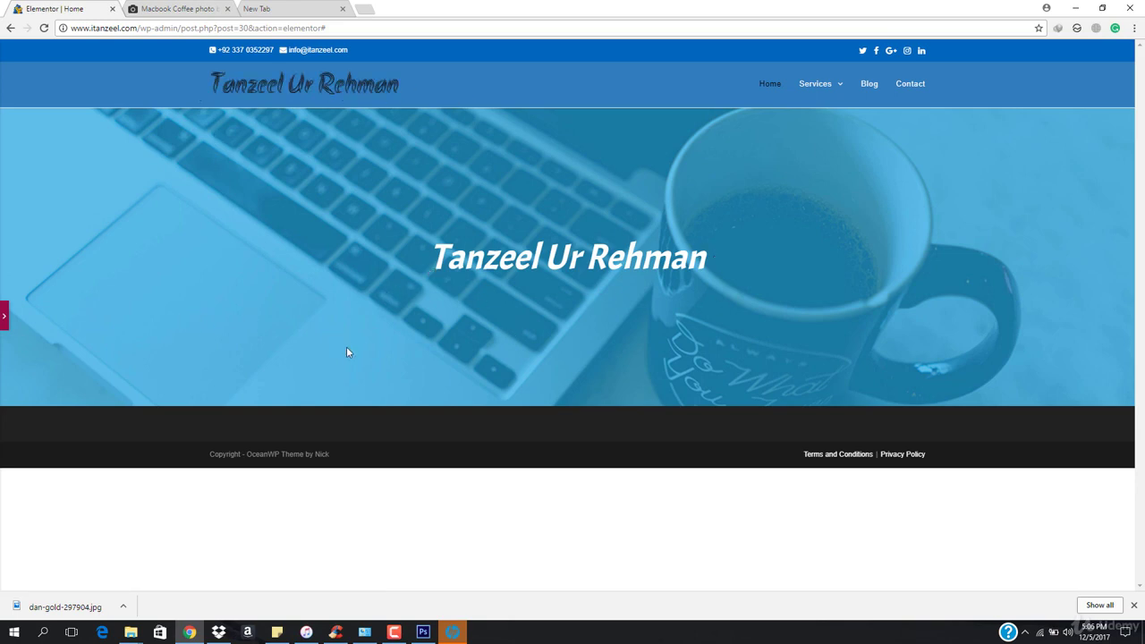
left_click(4, 314)
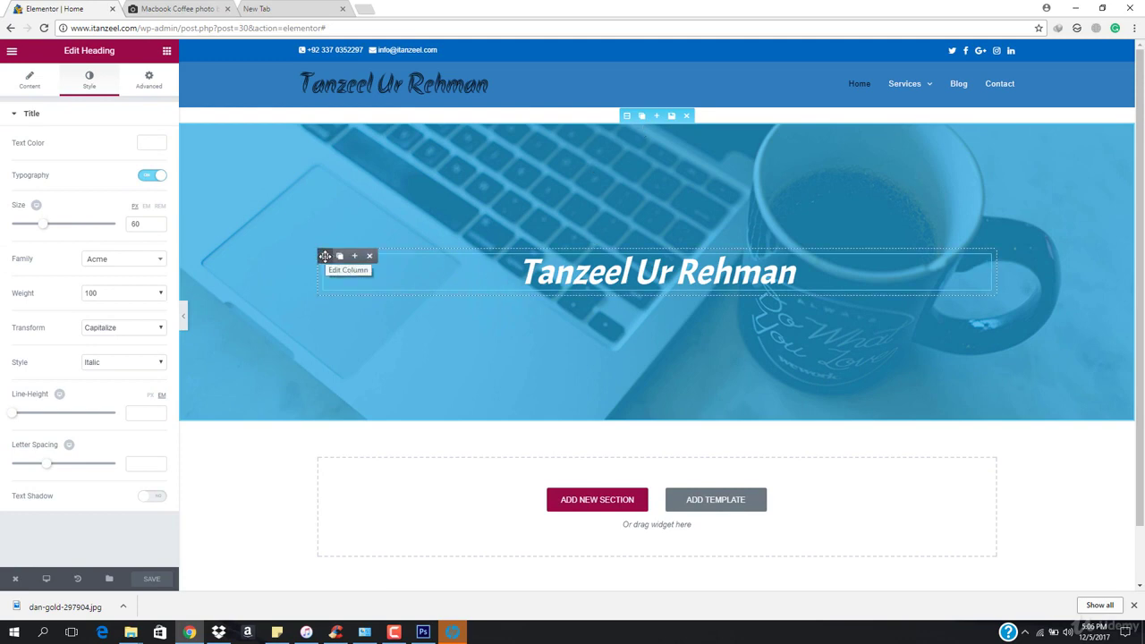
Try a classic grey background colour on the heading's column and undo it.
left_click(325, 257)
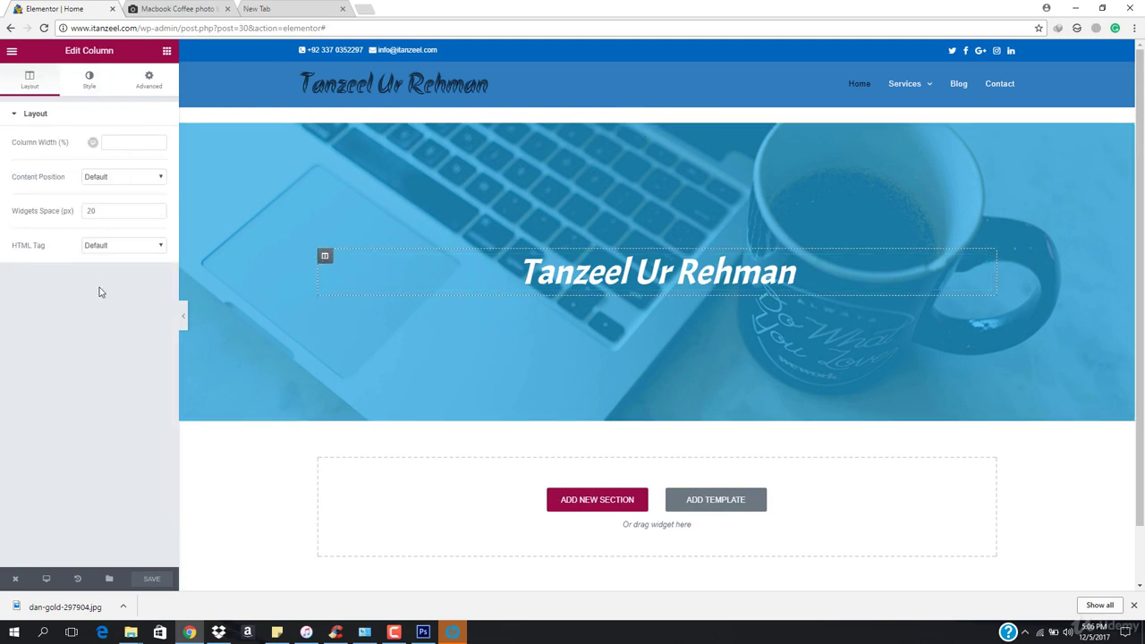
left_click(90, 80)
left_click(103, 180)
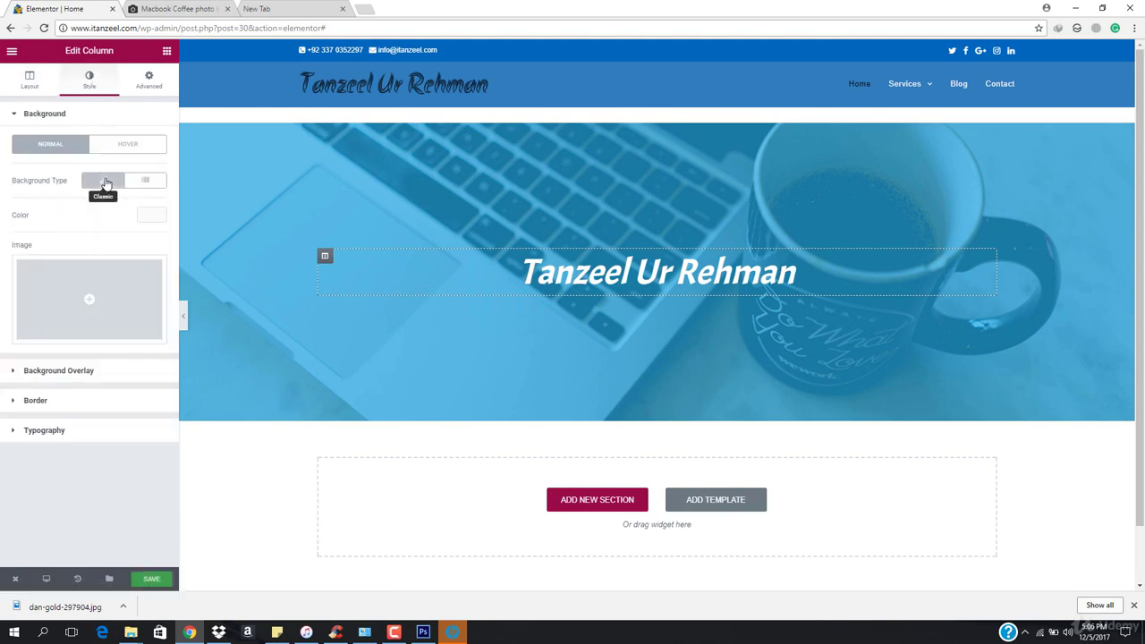
left_click(152, 214)
left_click_drag(92, 307, 82, 271)
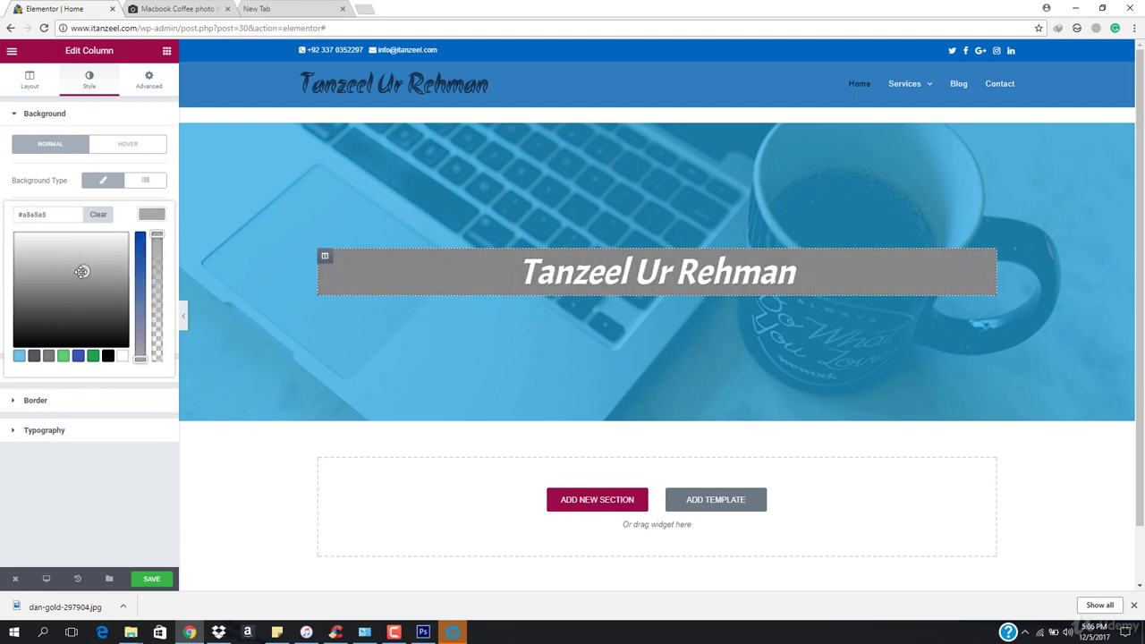
key("ctrl+z")
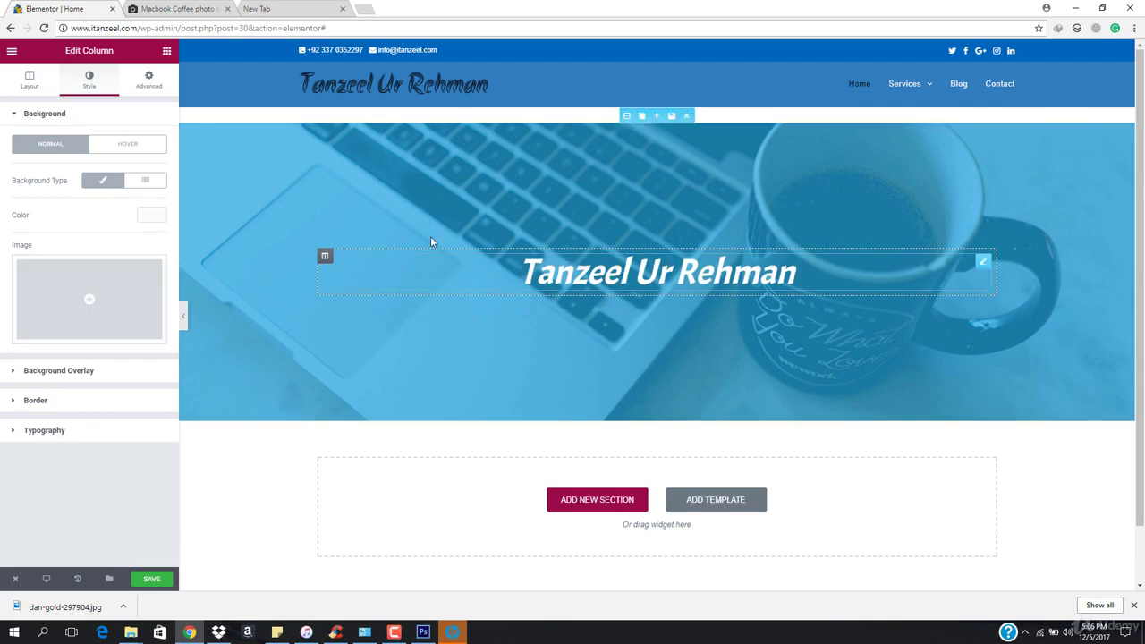
left_click(627, 115)
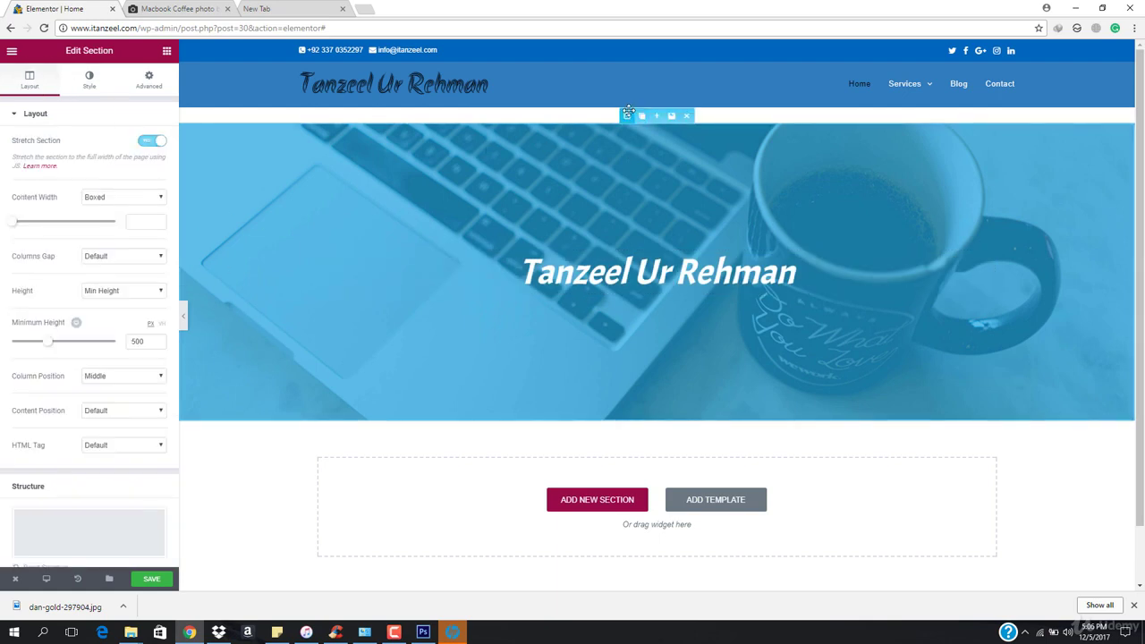
Enable a text shadow on the heading and make its colour fully opaque black, #000000.
left_click(558, 265)
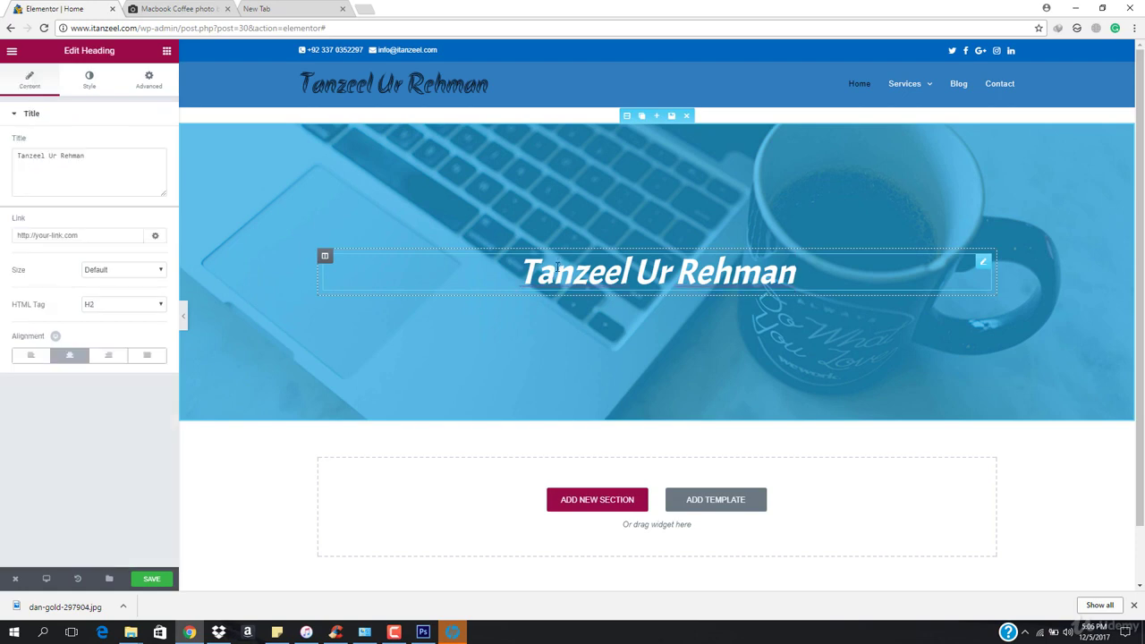
left_click(90, 79)
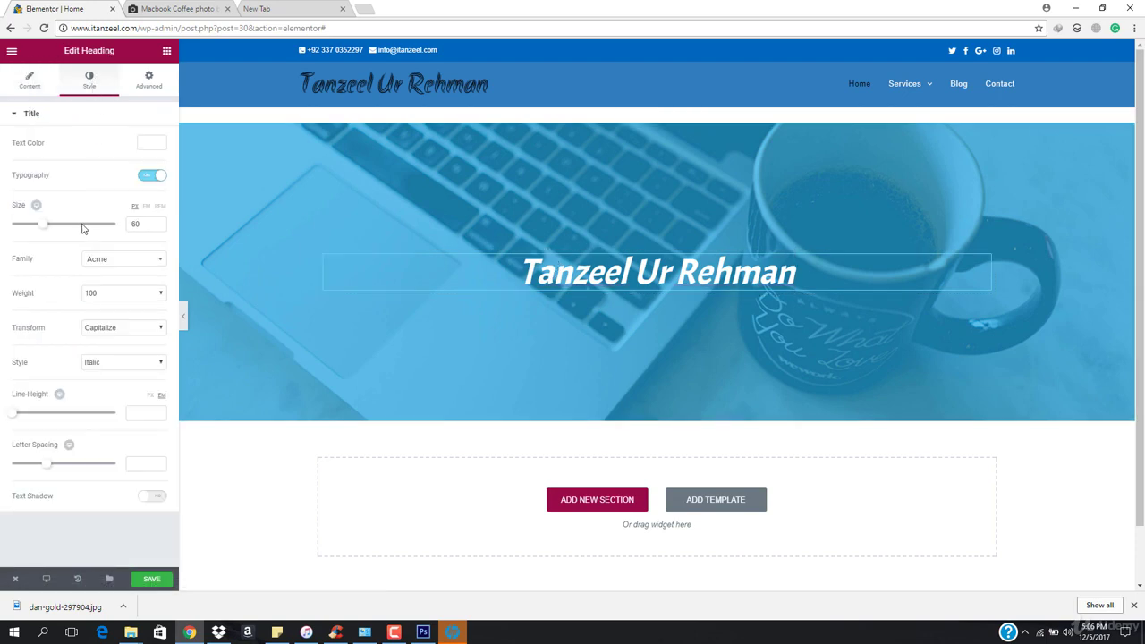
left_click(149, 501)
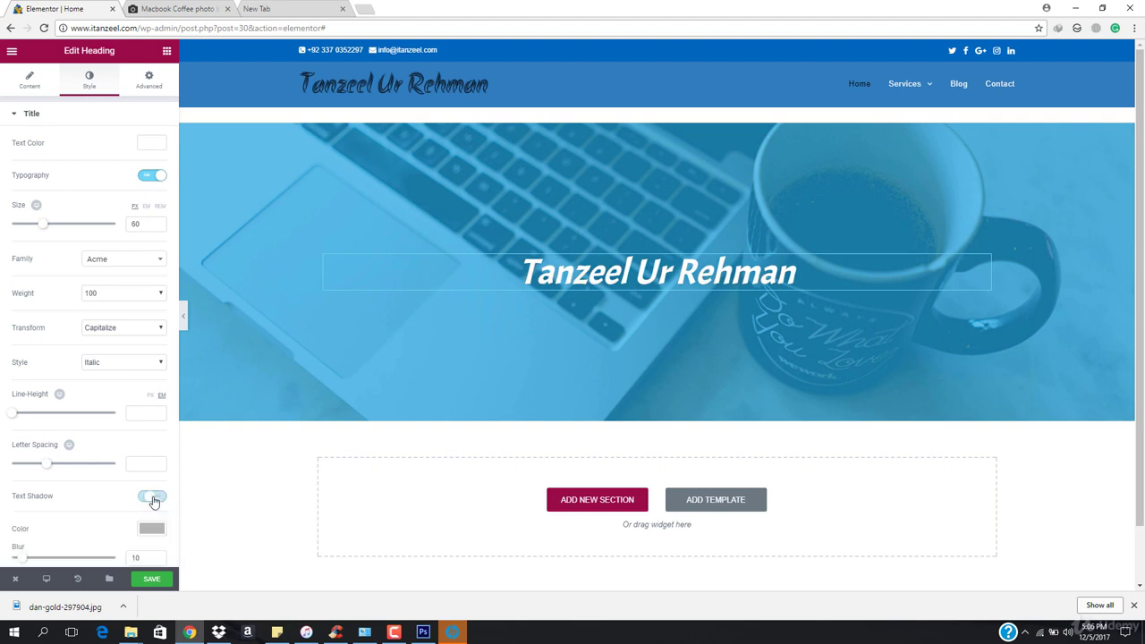
scroll(143, 505, "down", 1)
left_click(152, 463)
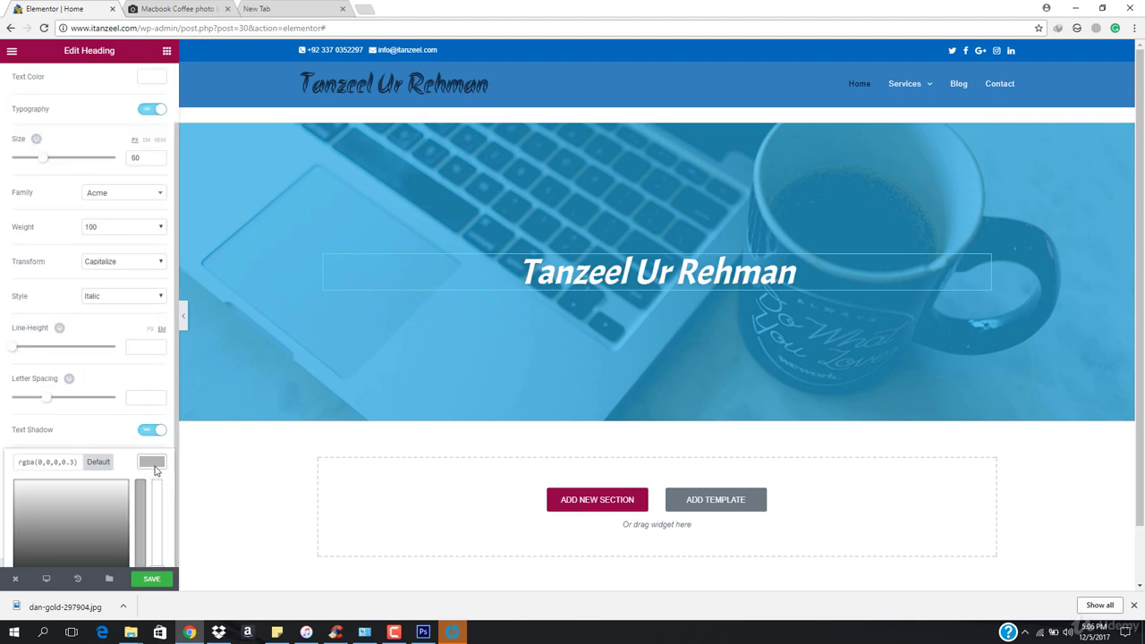
scroll(88, 507, "down", 1)
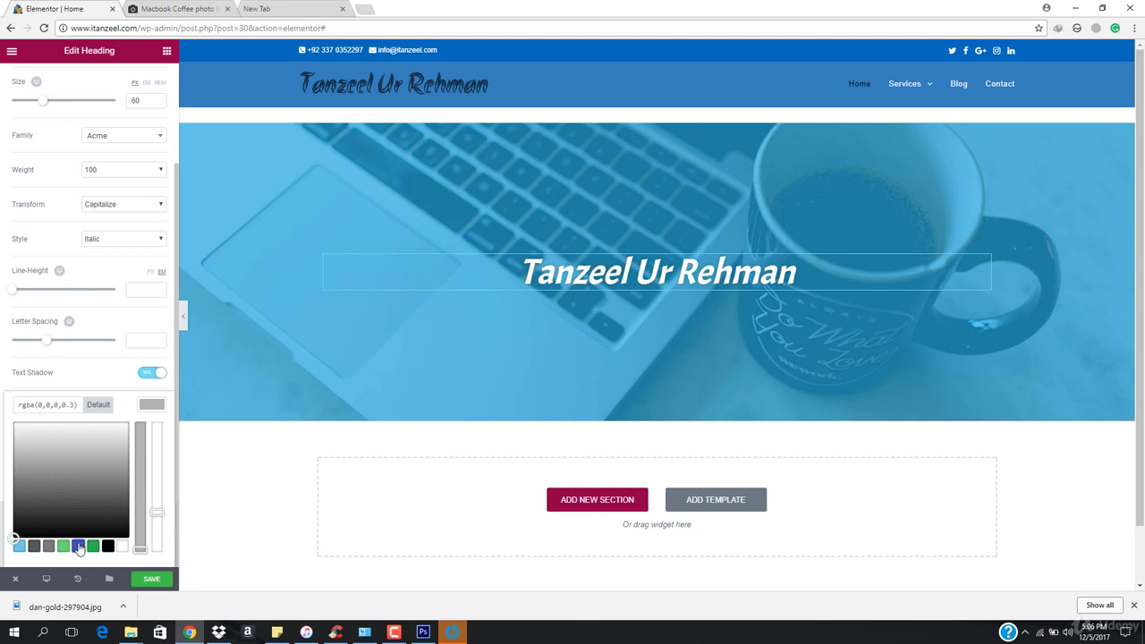
left_click(79, 546)
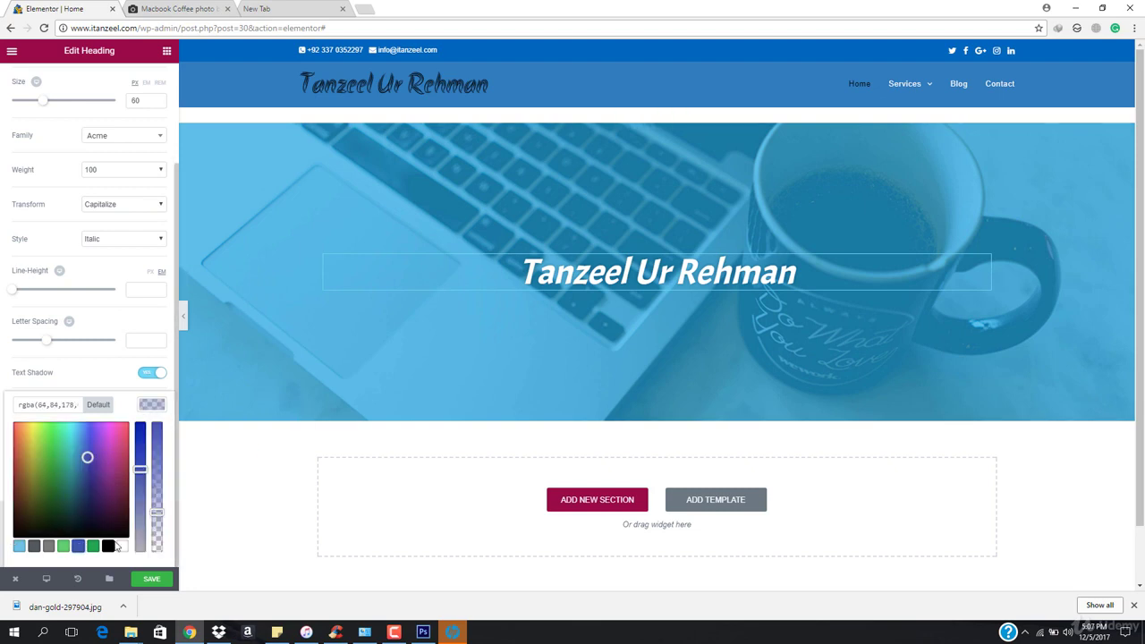
left_click(109, 547)
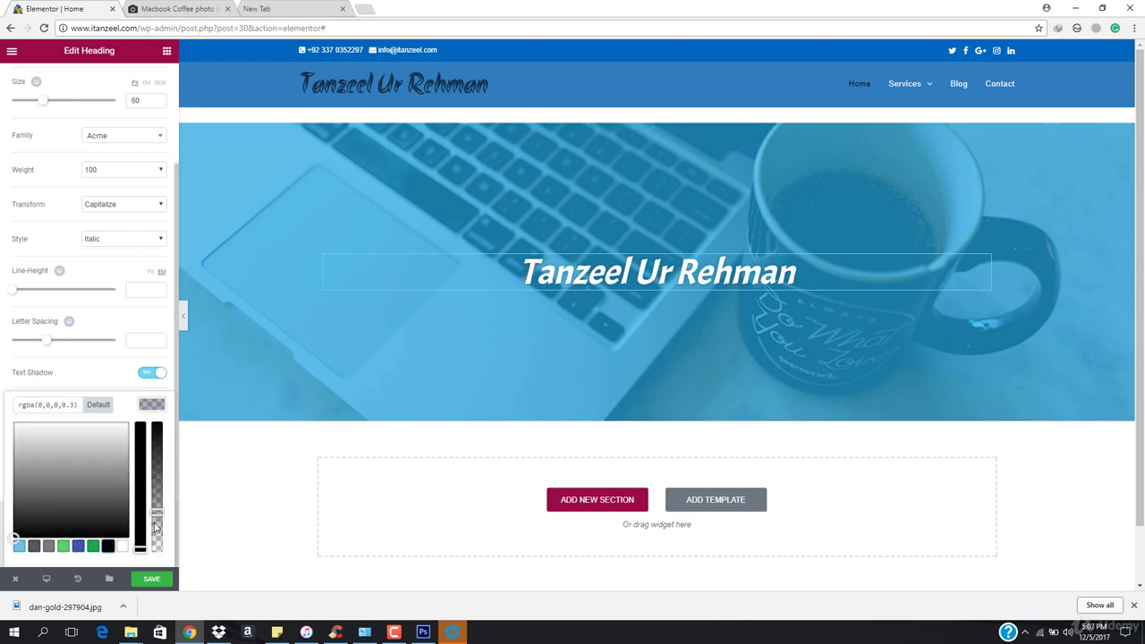
left_click_drag(158, 512, 157, 425)
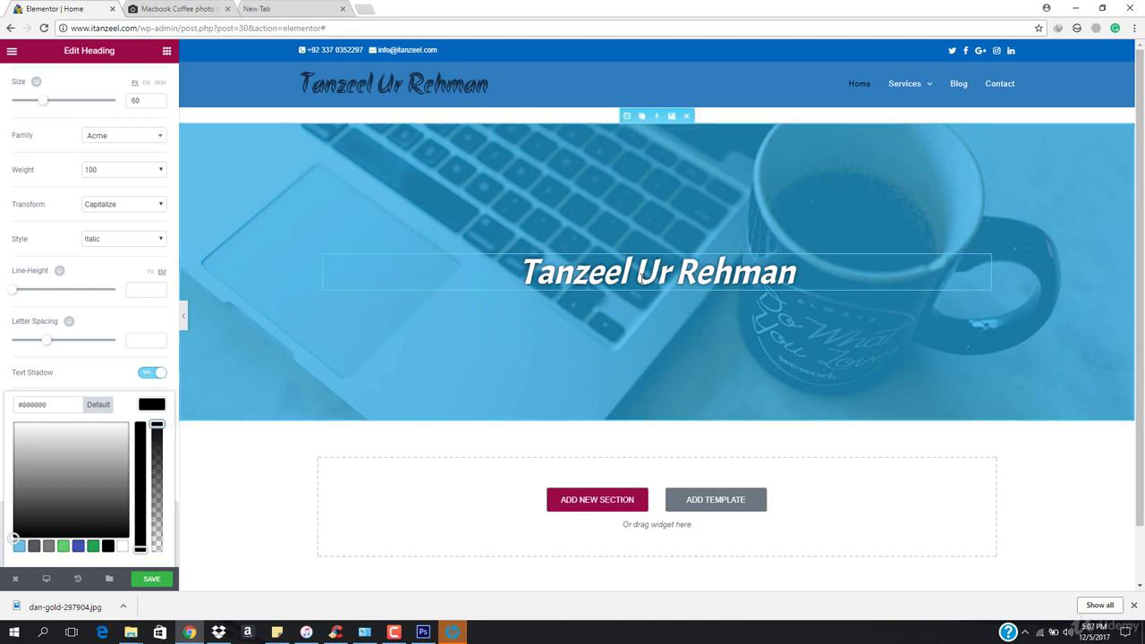
Offset the heading's text shadow by 9 horizontally and 4 vertically.
left_click(149, 407)
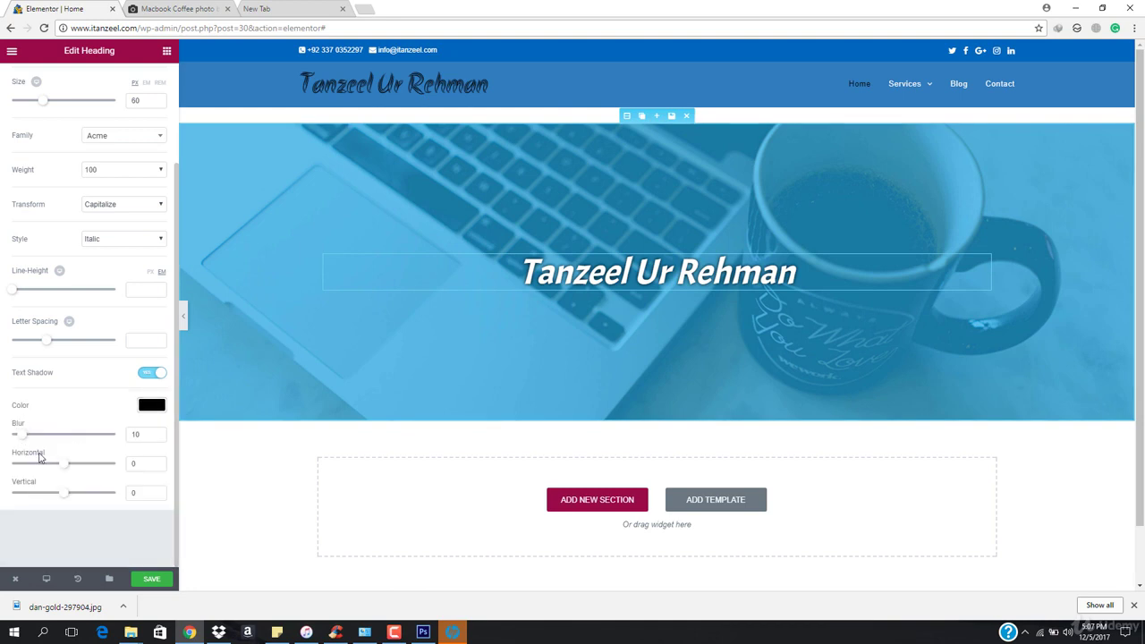
left_click_drag(58, 465, 64, 465)
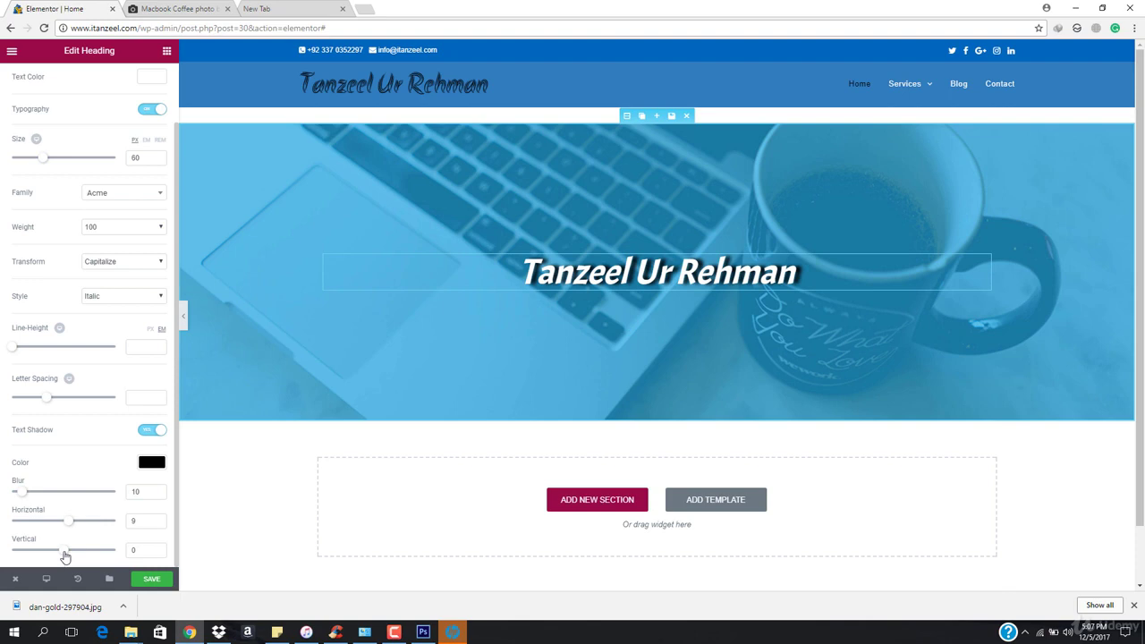
left_click_drag(64, 557, 66, 556)
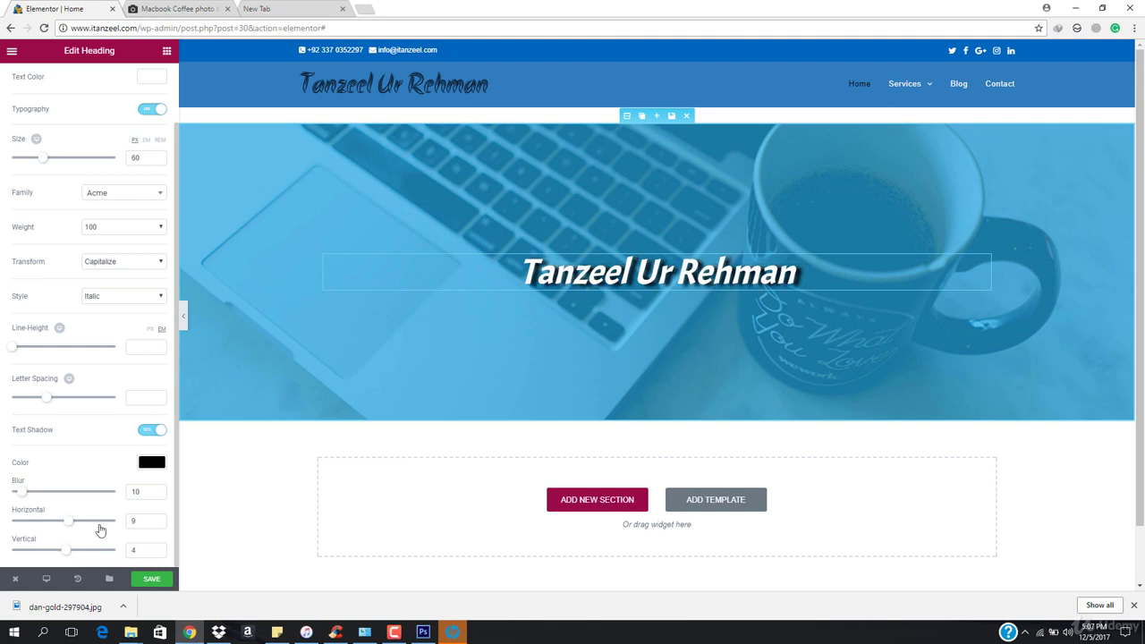
Preview the shadowed heading without the editing panel and save the page.
left_click(183, 317)
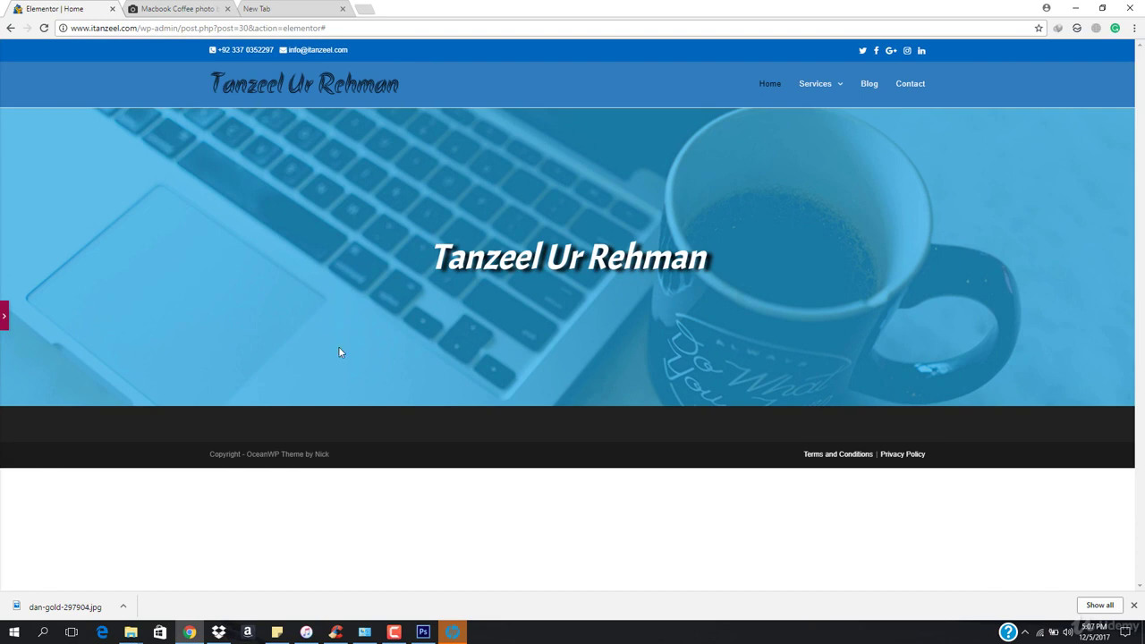
key("ctrl+p")
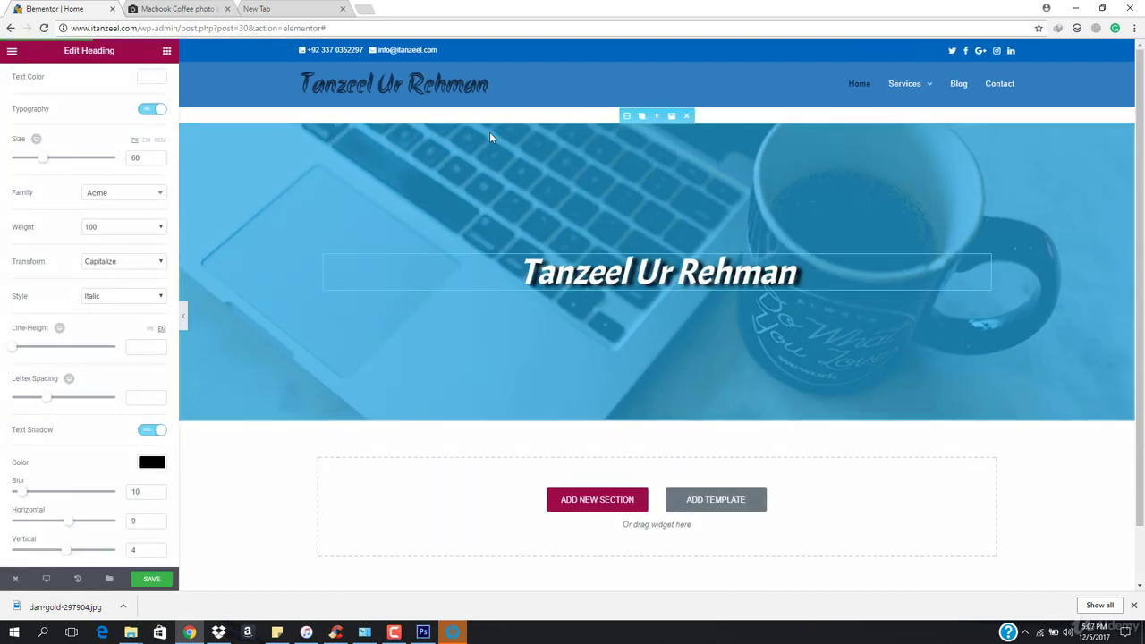
key("ctrl+s")
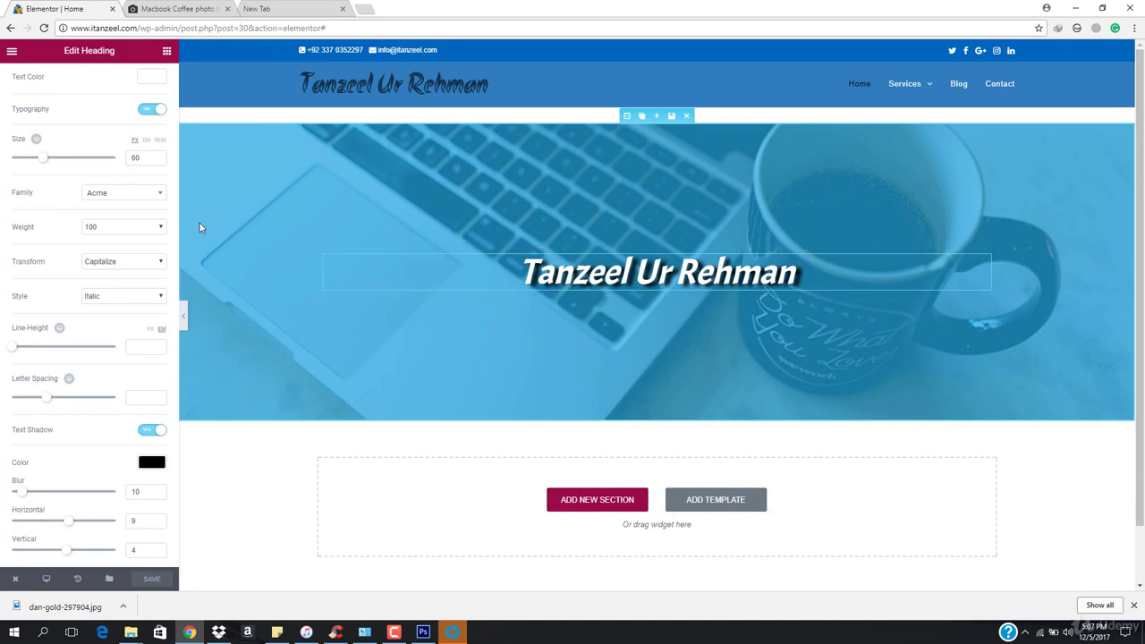
Increase the heading's letter spacing to 1.9 and save the page.
scroll(47, 407, "up", 1)
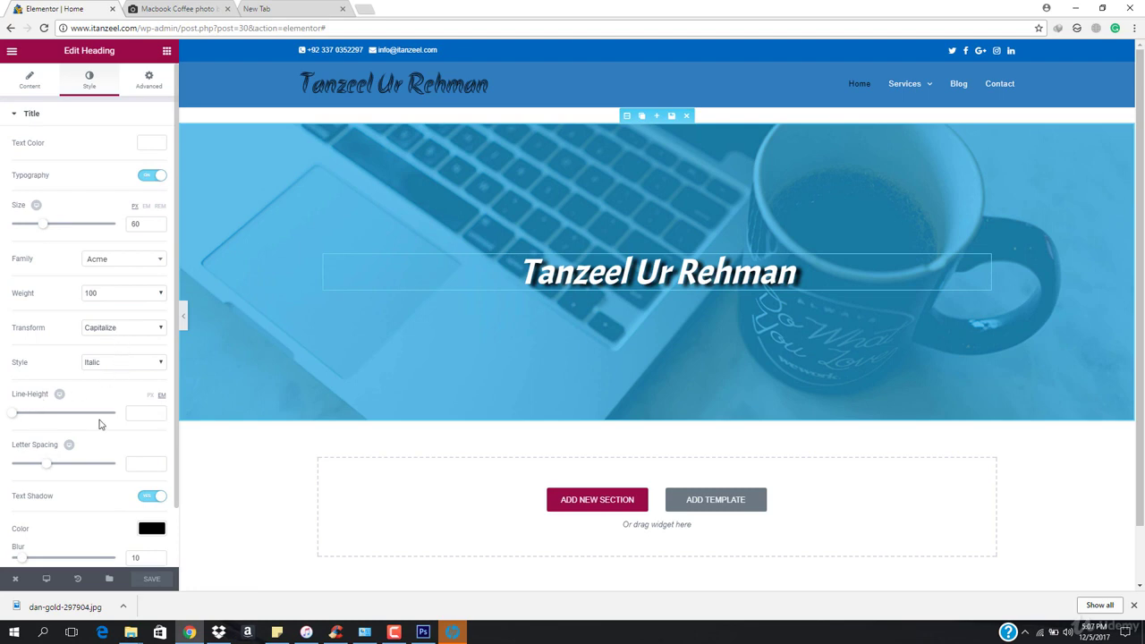
scroll(76, 409, "down", 1)
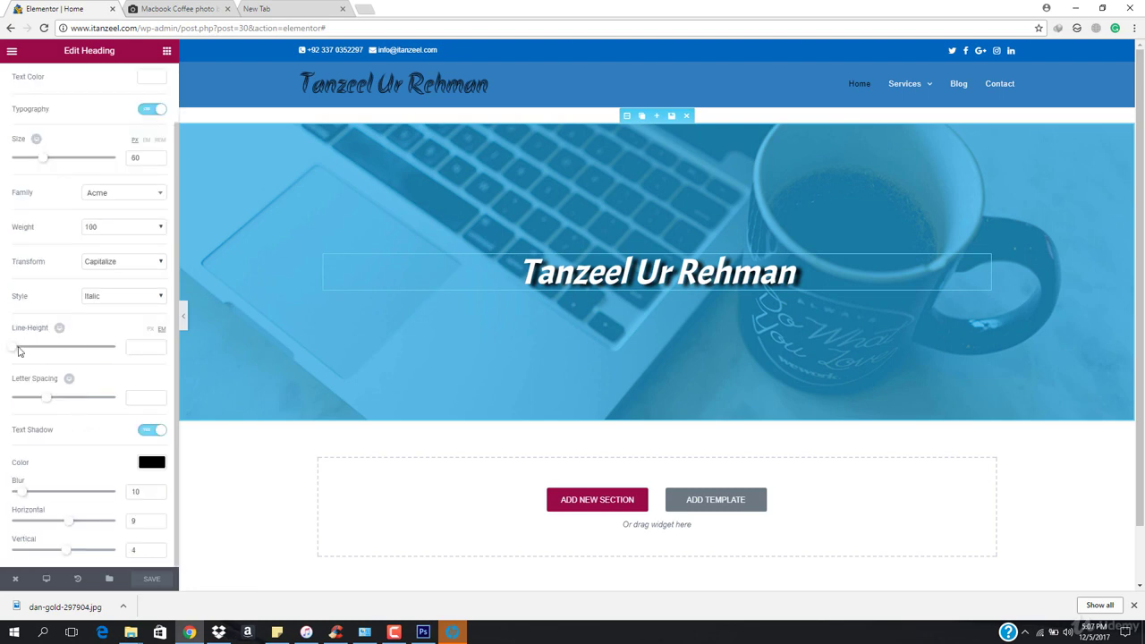
mouse_move(47, 403)
left_mouse_down()
mouse_move(99, 399)
mouse_move(59, 401)
left_mouse_up()
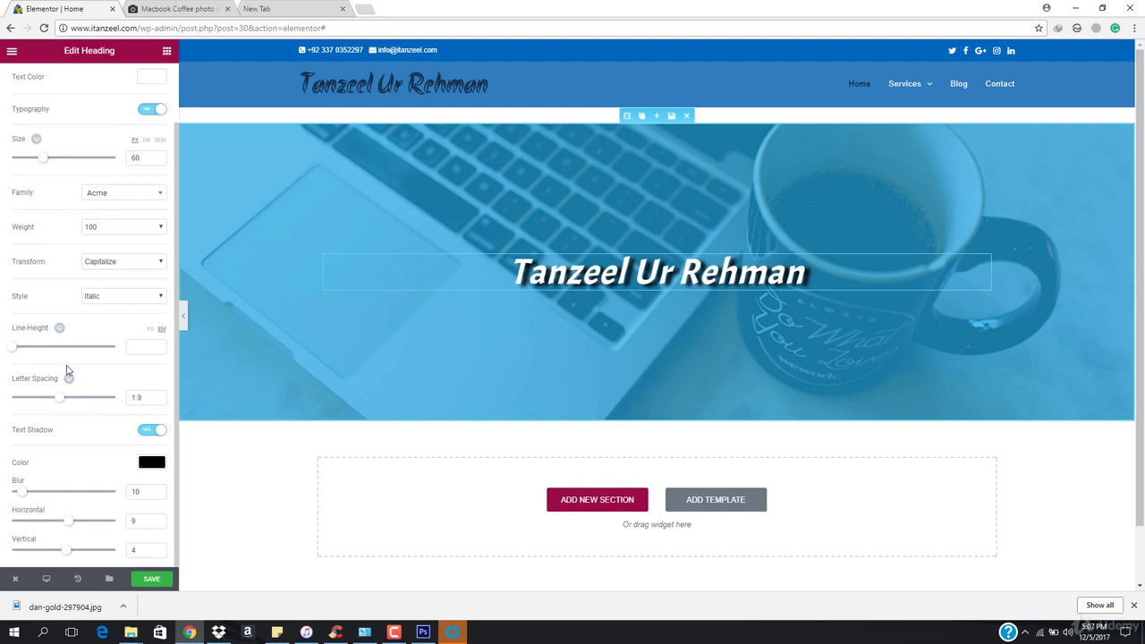
left_click(155, 579)
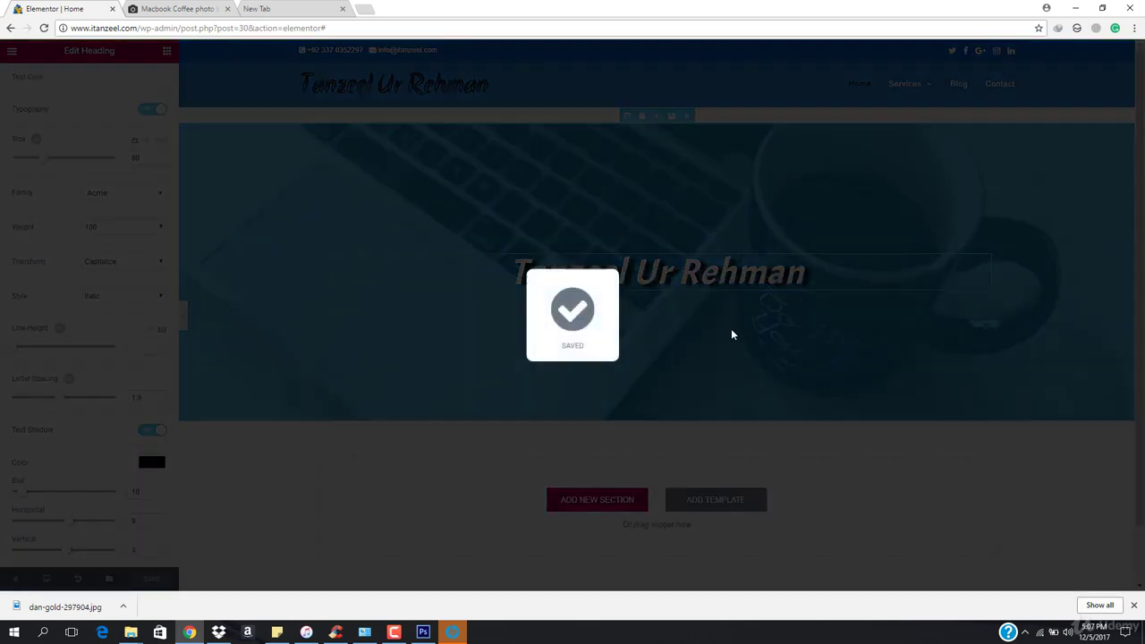